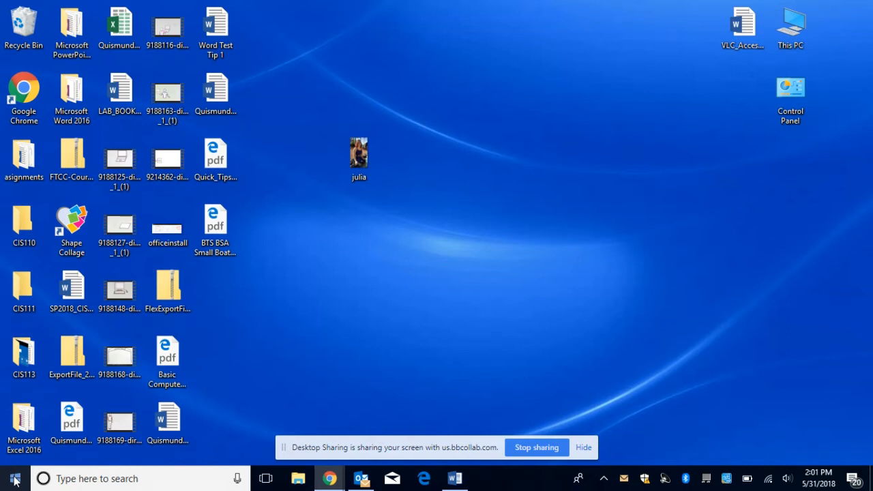
# Step: Launch Word from the Start menu's Most used list
pyautogui.click(15, 479)
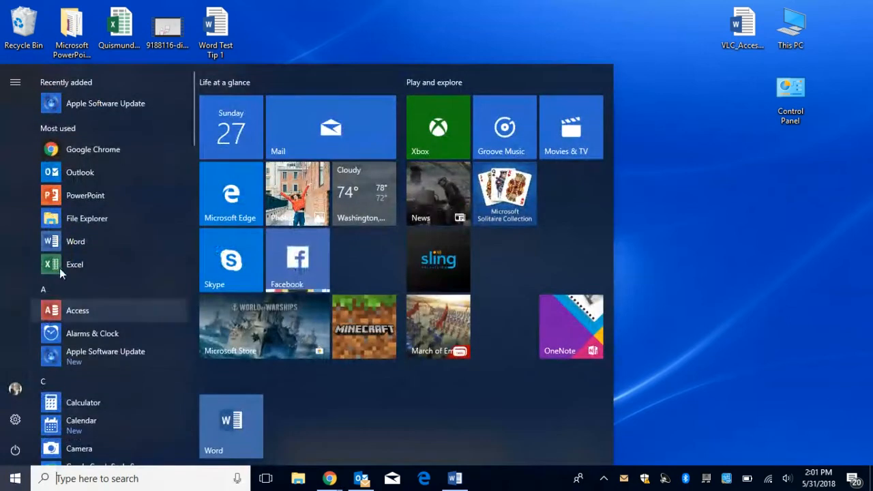
pyautogui.click(62, 245)
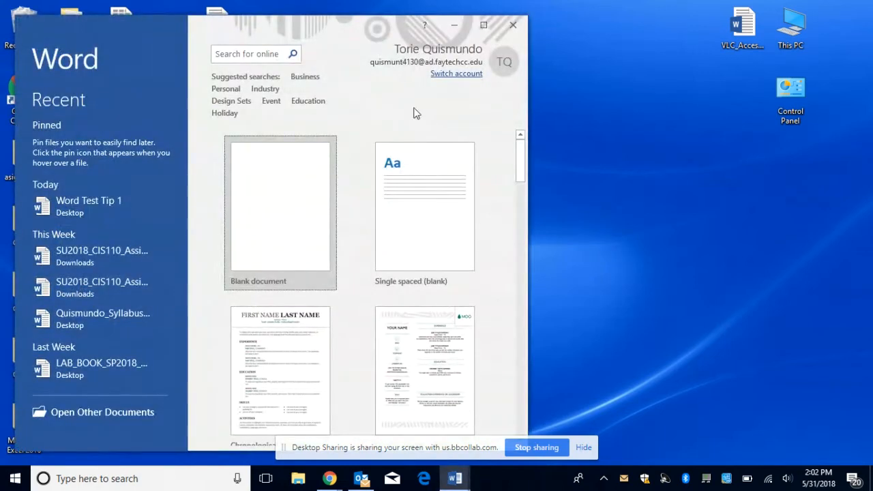
# Step: Maximize the Word start screen window
pyautogui.click(484, 25)
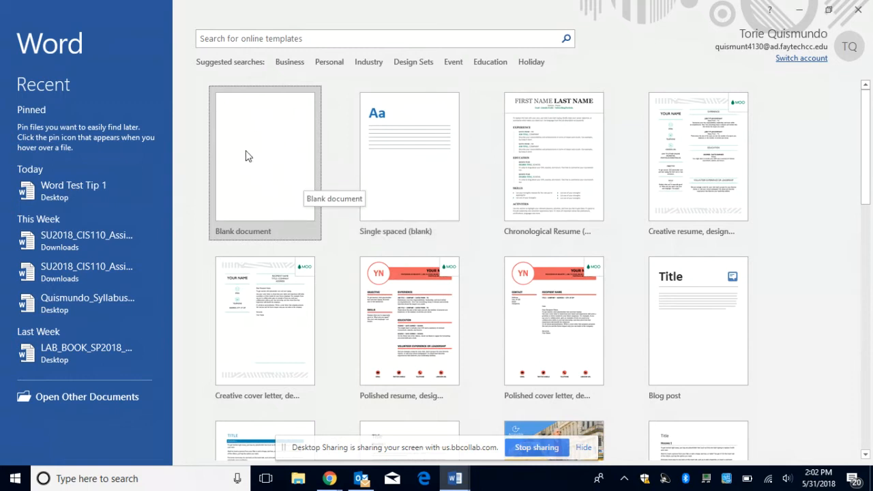
# Step: Create a document from the Single spaced (blank) template and check its line spacing options
pyautogui.click(406, 173)
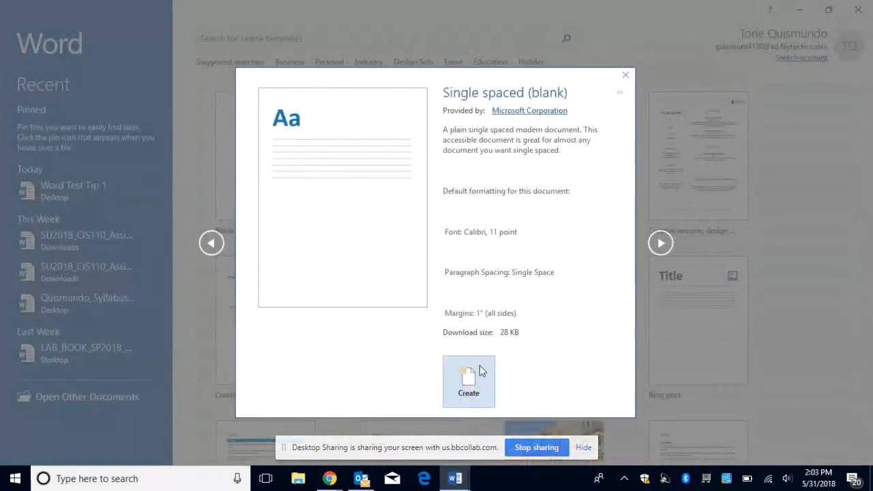
pyautogui.click(477, 382)
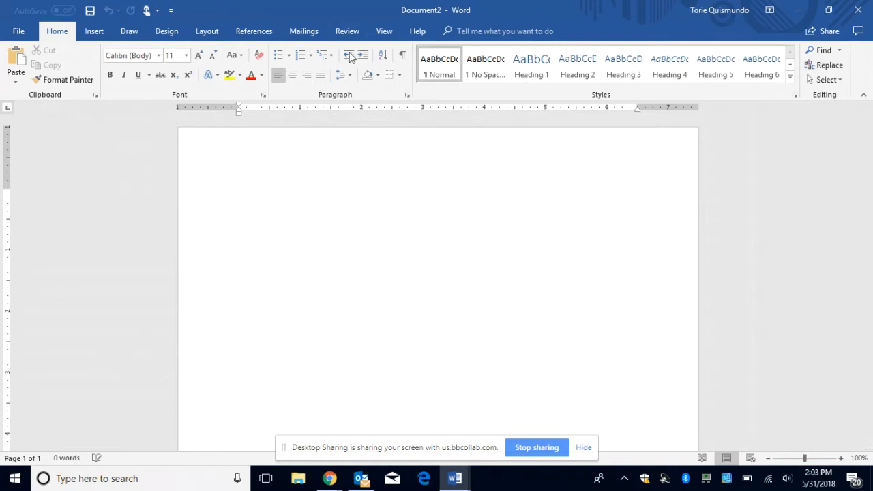
pyautogui.click(350, 76)
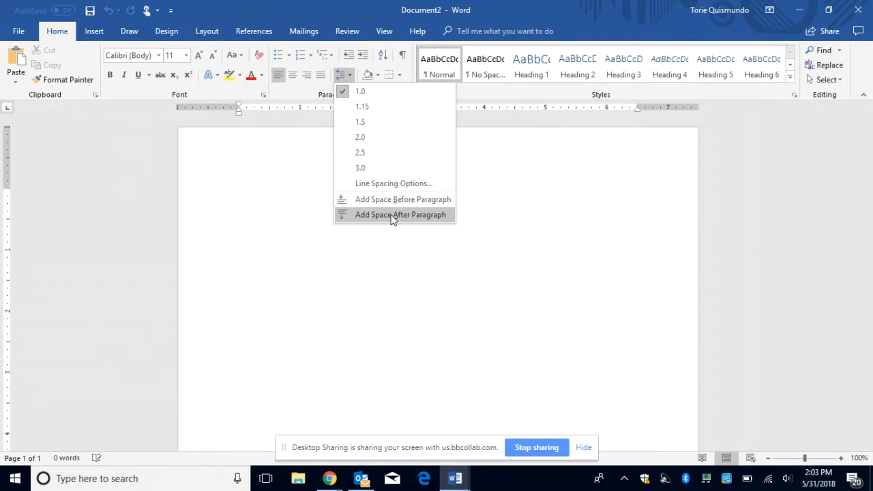
pyautogui.click(315, 204)
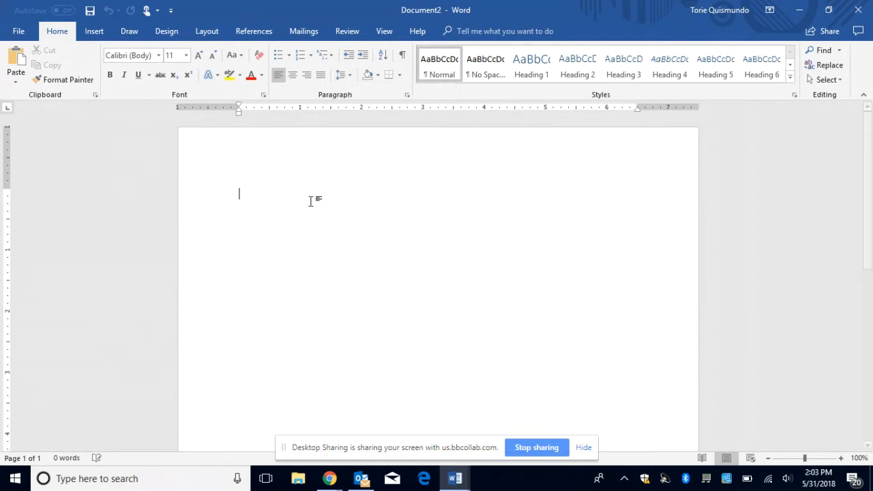
# Step: Create a new blank document and check its line spacing options without changes
pyautogui.click(18, 32)
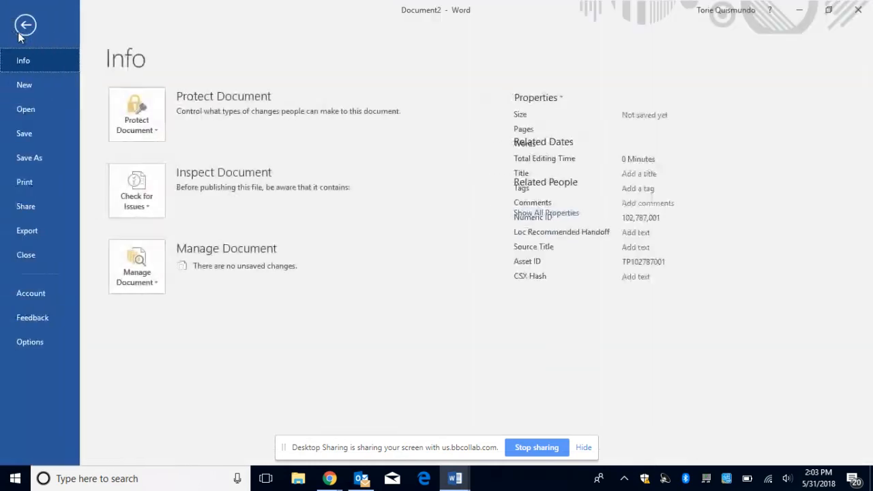
pyautogui.click(24, 85)
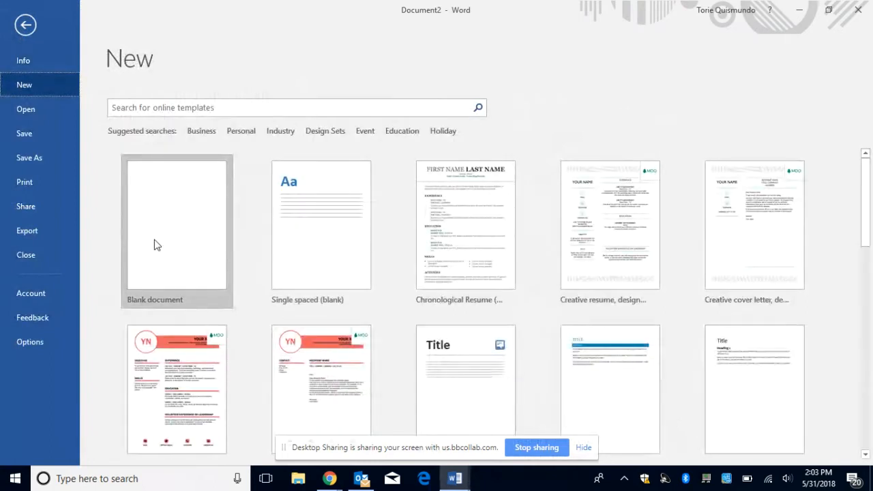
pyautogui.click(155, 245)
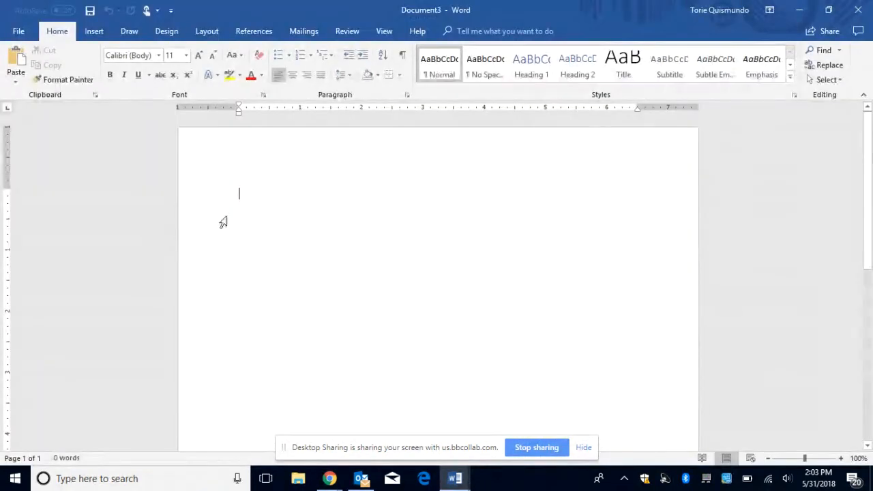
pyautogui.click(342, 75)
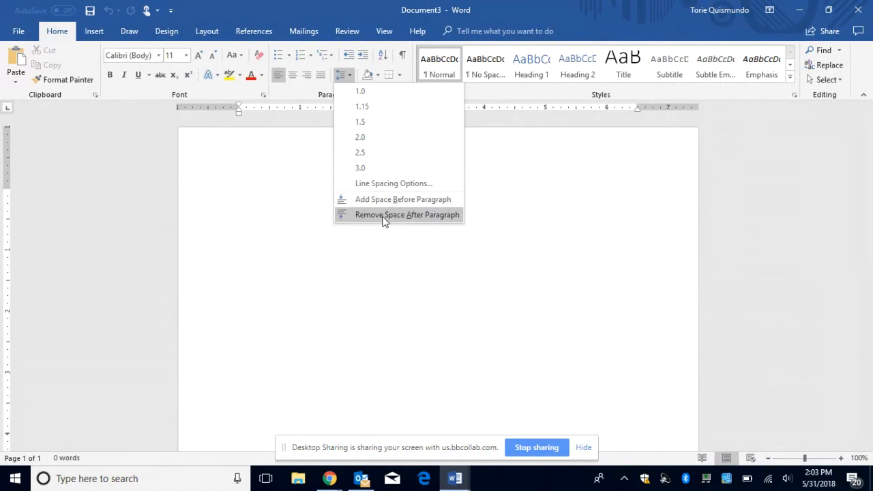
pyautogui.click(319, 234)
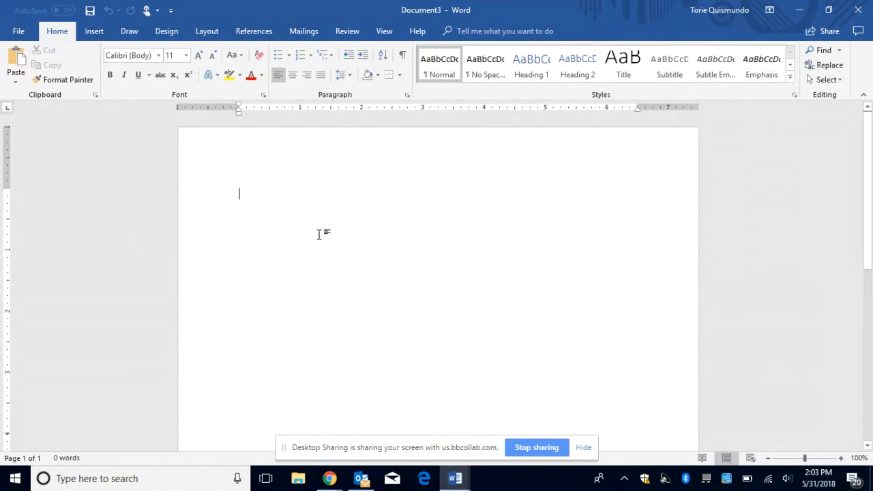
# Step: Generate sample text with =rand(), select all five paragraphs, and view their spacing choices
pyautogui.write('=rand')
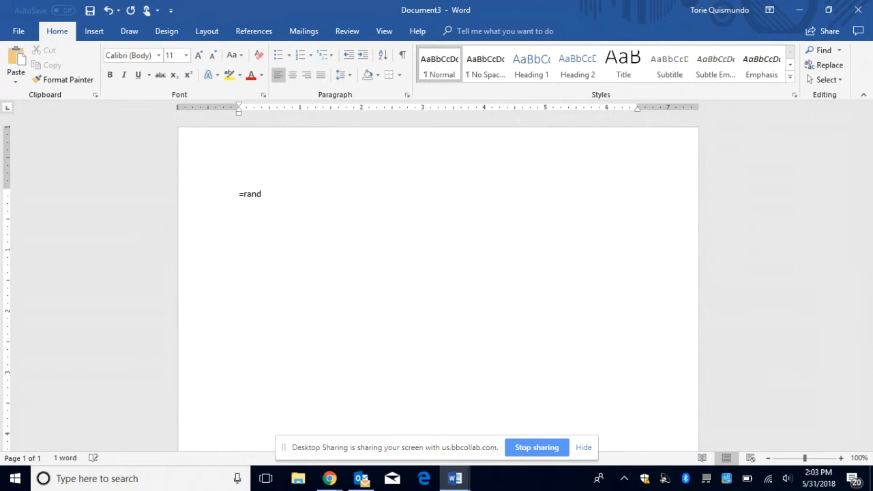
pyautogui.write('()')
pyautogui.press('Return')
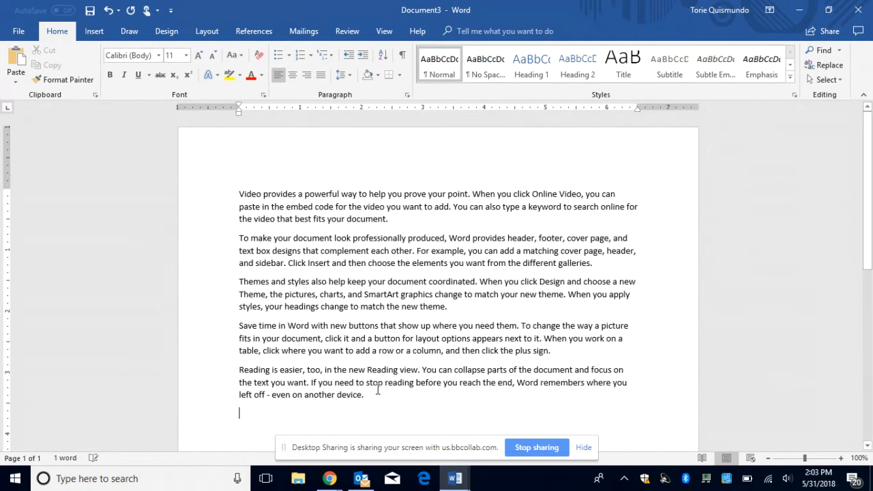
pyautogui.moveTo(377, 390); pyautogui.dragTo(235, 198)
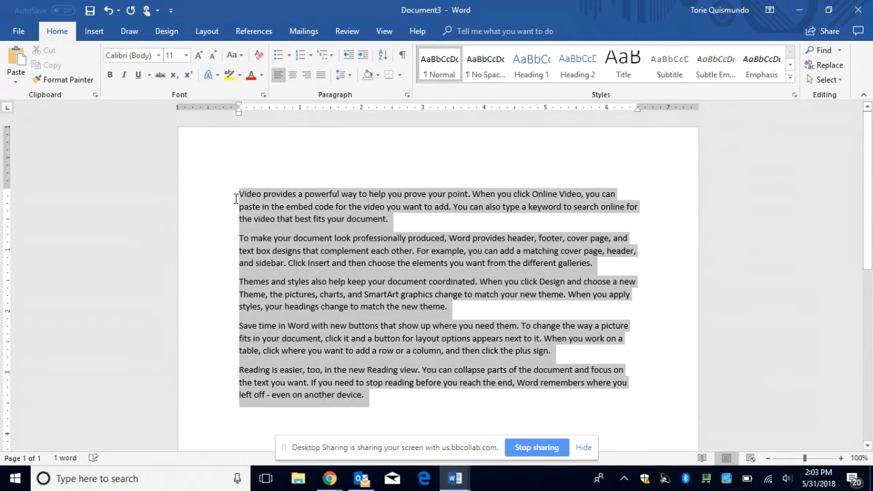
pyautogui.click(349, 75)
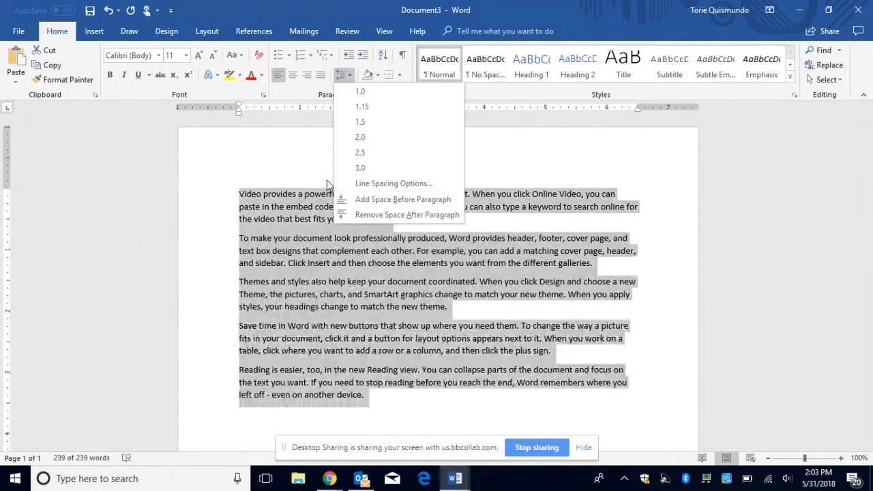
pyautogui.click(324, 175)
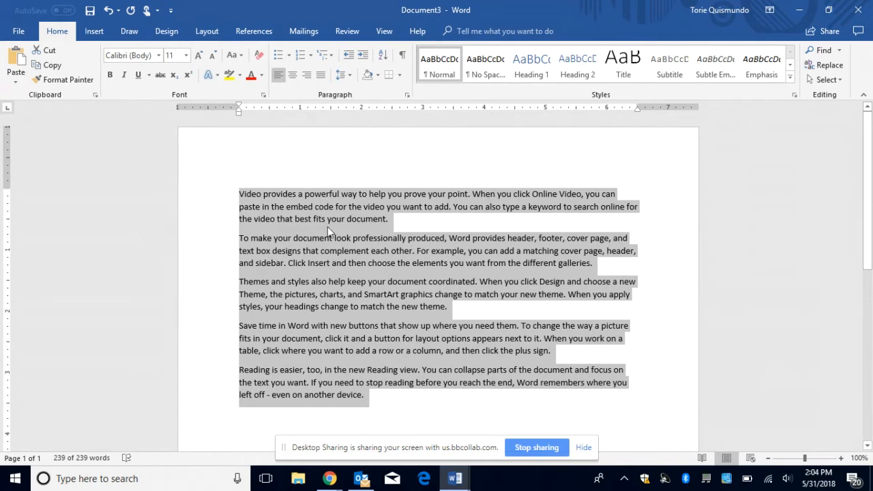
# Step: Create another blank document and check its line spacing options
pyautogui.click(15, 38)
pyautogui.click(20, 87)
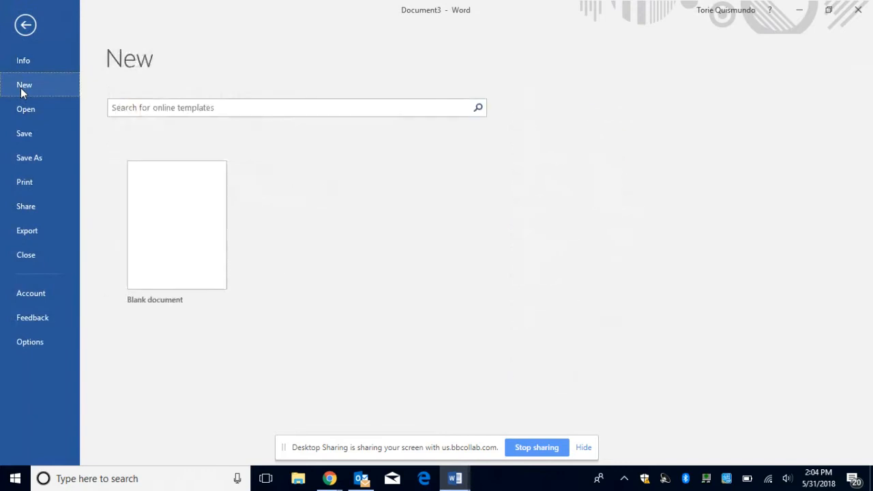
pyautogui.click(152, 258)
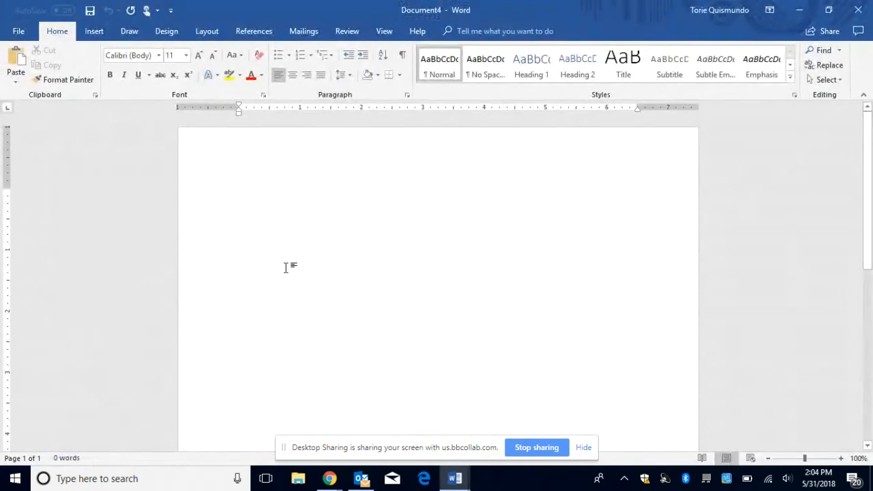
pyautogui.click(348, 75)
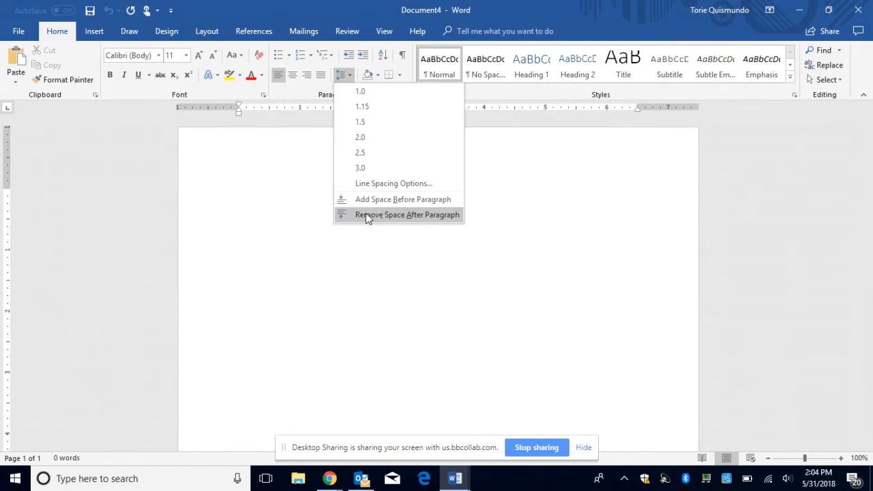
pyautogui.click(353, 263)
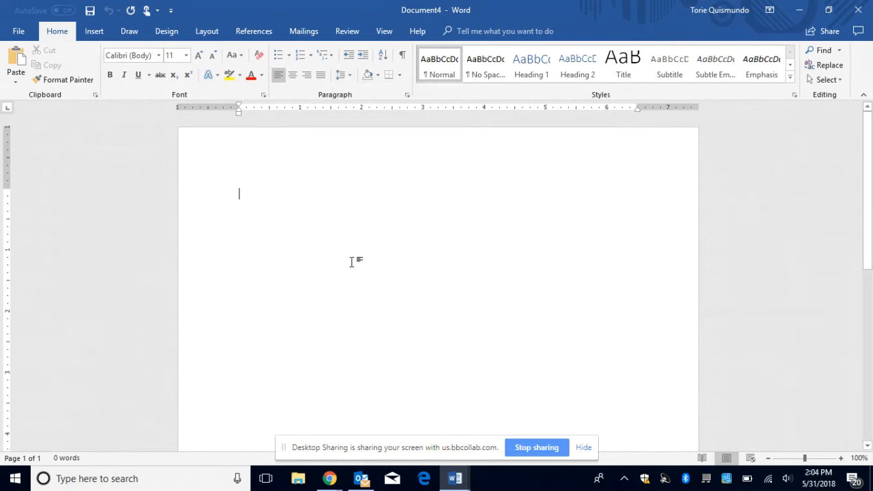
# Step: Create a document from the Single spaced (blank) template and check its line spacing
pyautogui.click(20, 31)
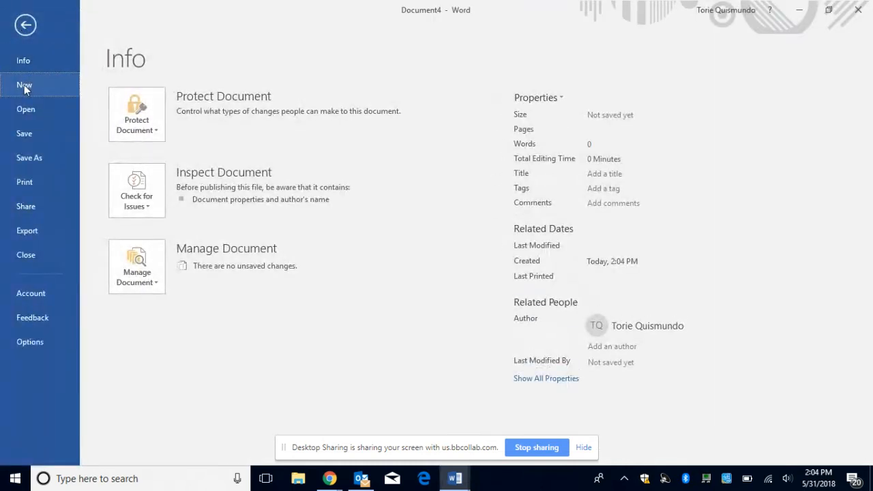
pyautogui.click(24, 85)
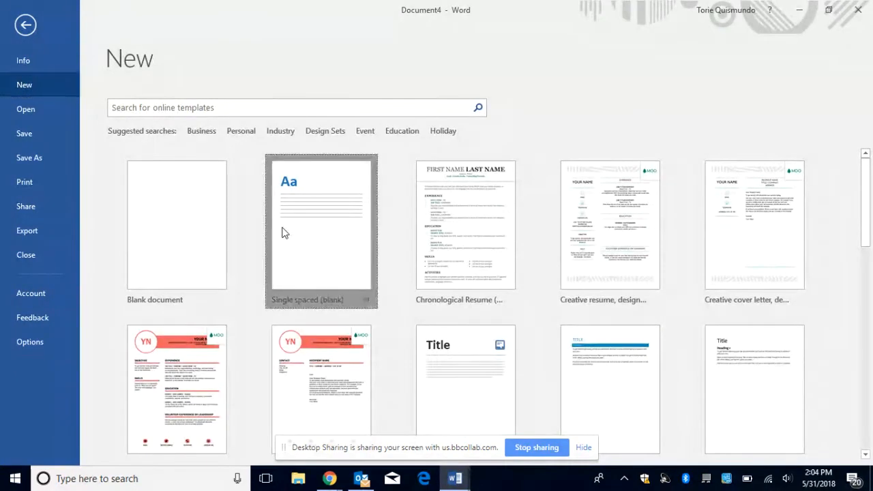
pyautogui.click(284, 232)
pyautogui.click(498, 377)
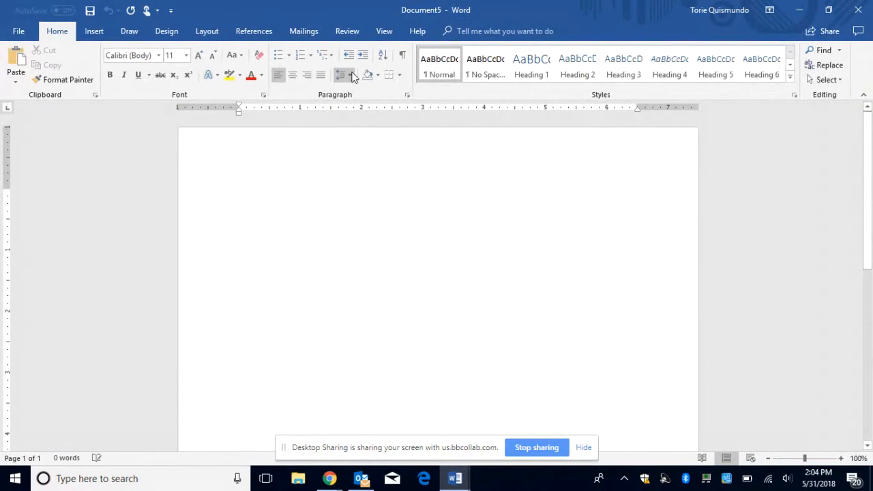
pyautogui.click(350, 75)
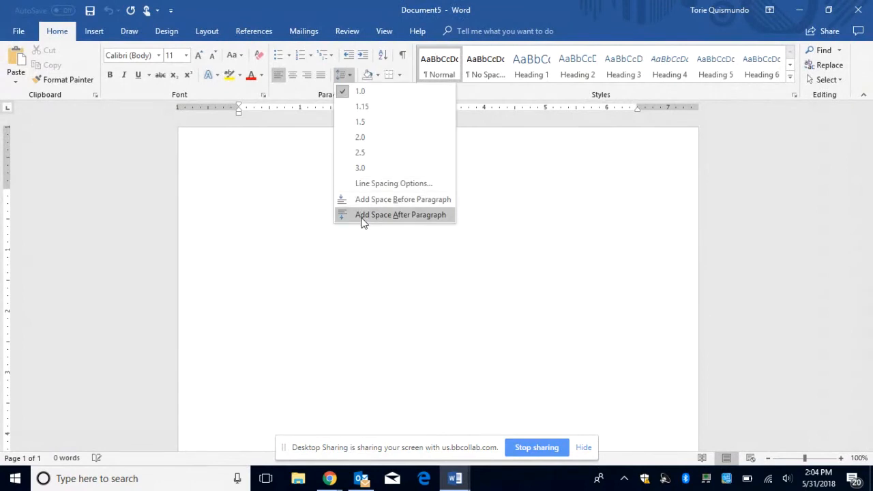
pyautogui.click(342, 282)
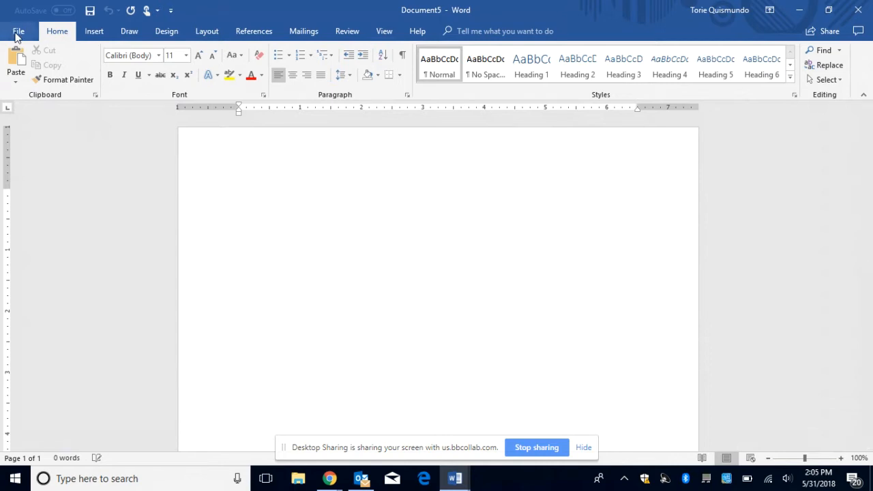
# Step: Look through the Insert and Draw ribbon tabs, then show the open browser windows
pyautogui.click(94, 32)
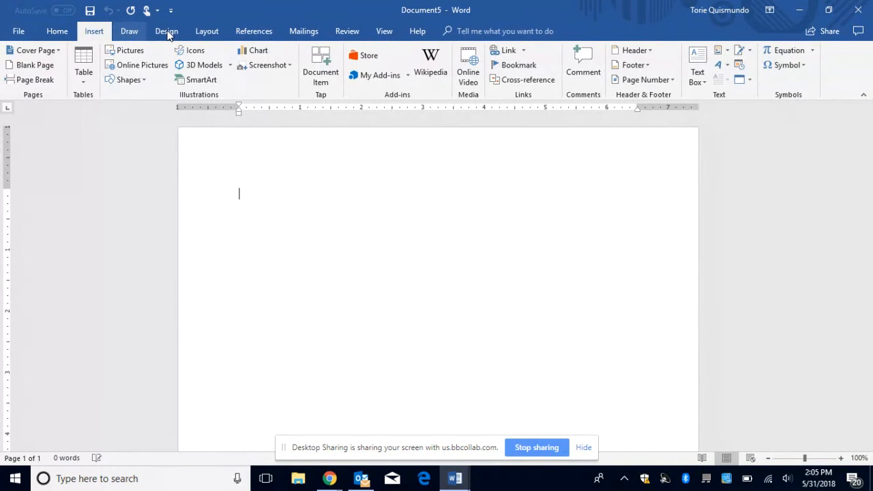
pyautogui.click(130, 31)
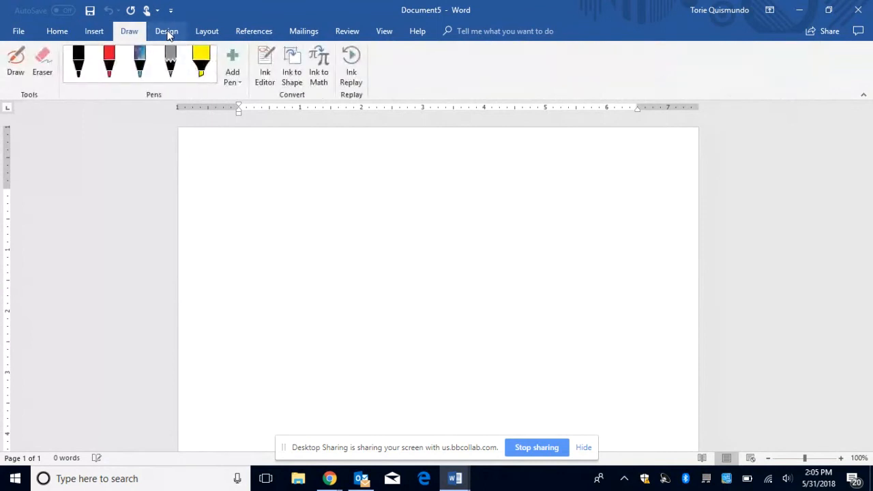
pyautogui.click(330, 479)
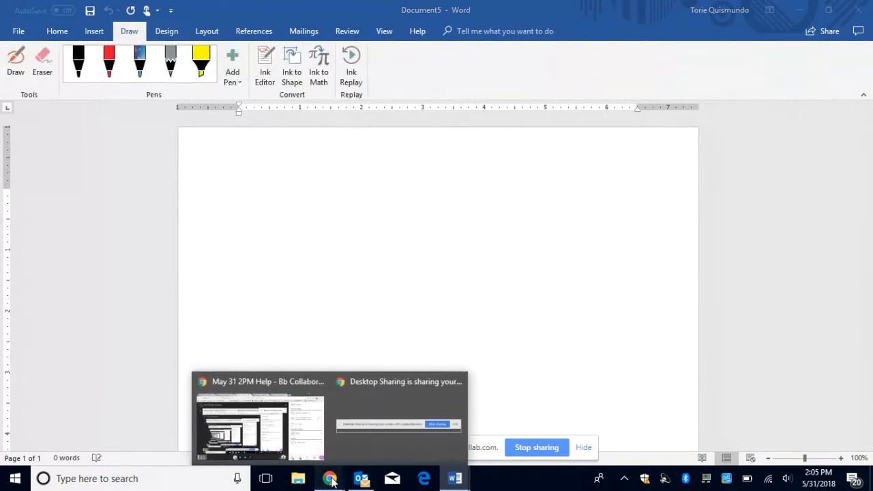
# Step: Open the Collaborate session menu, then bring up and close the empty Document5
pyautogui.click(287, 416)
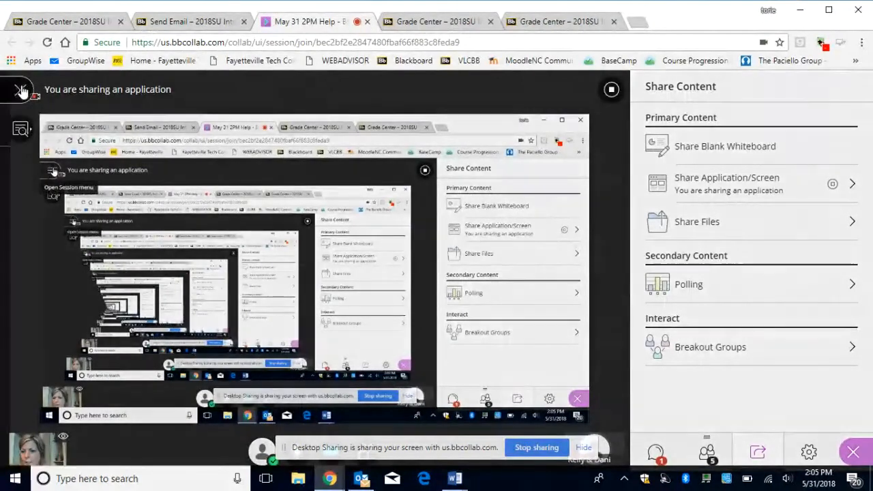
pyautogui.click(21, 91)
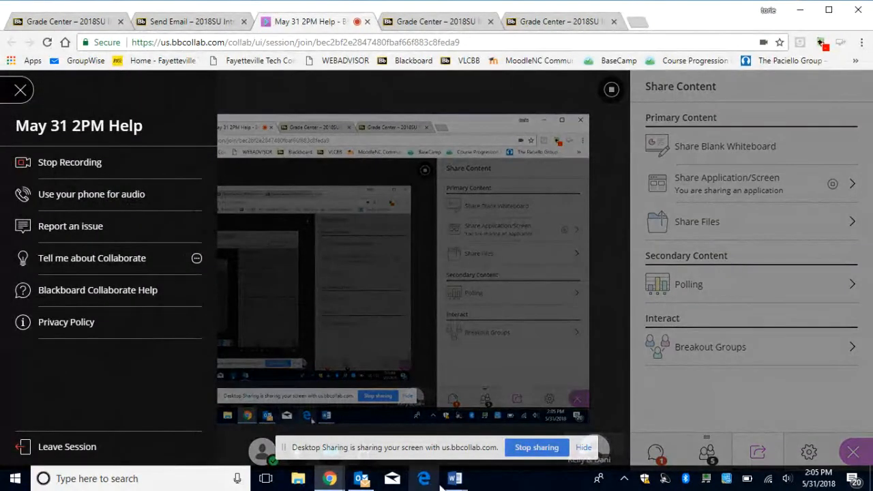
pyautogui.moveTo(455, 479)
pyautogui.click(782, 435)
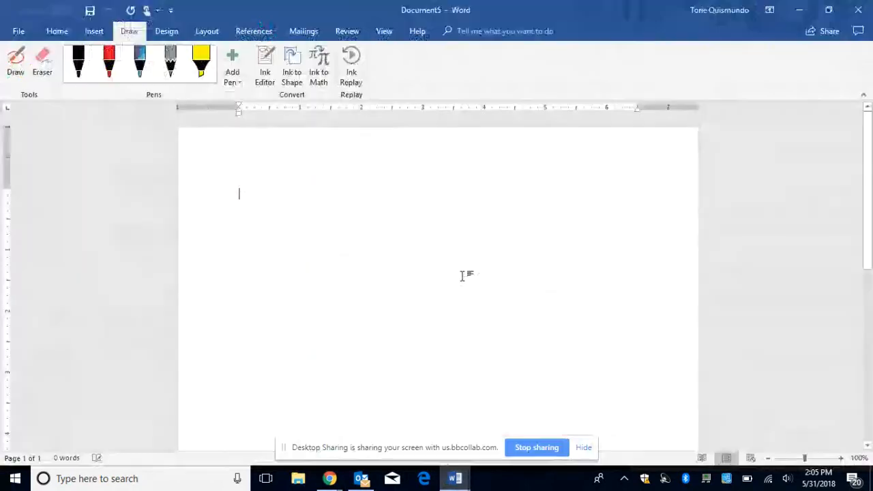
pyautogui.click(858, 9)
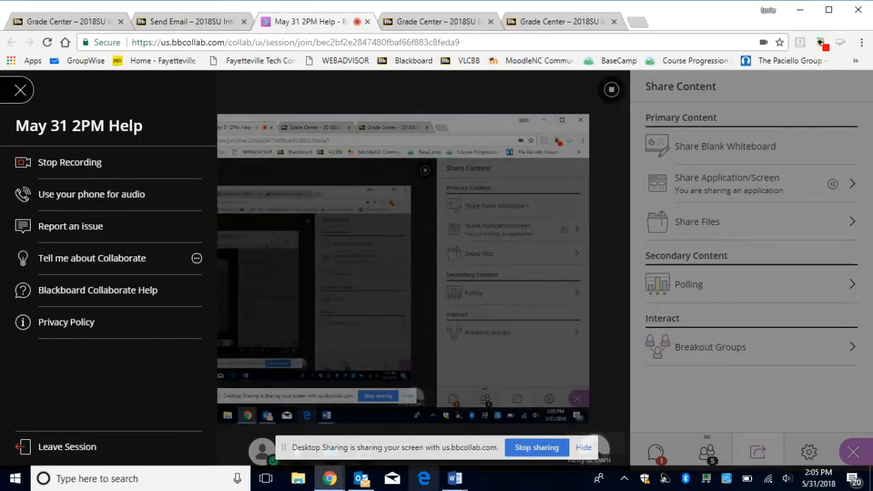
# Step: Close Document2 and Document3 without saving, then switch back to the blank Document1
pyautogui.moveTo(455, 478)
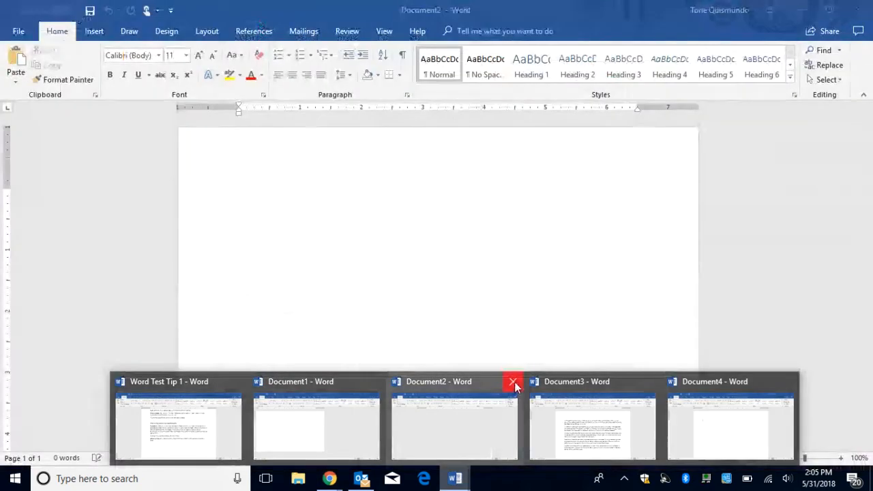
pyautogui.click(513, 381)
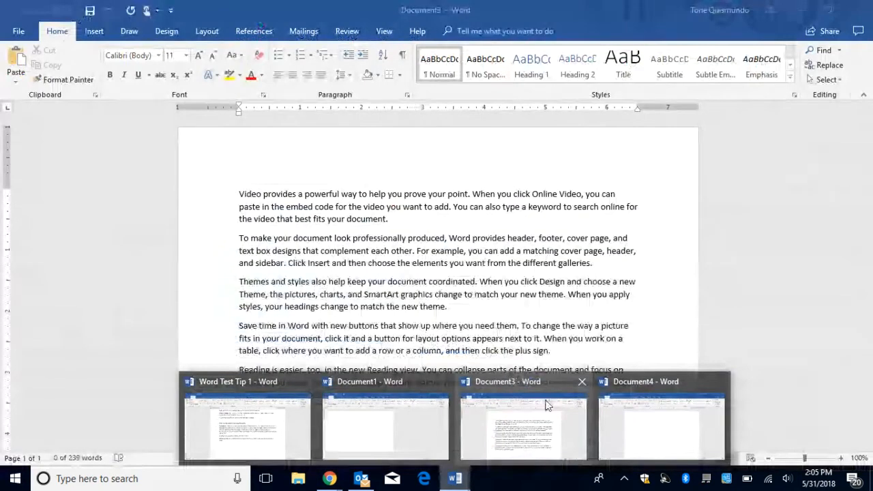
pyautogui.click(584, 382)
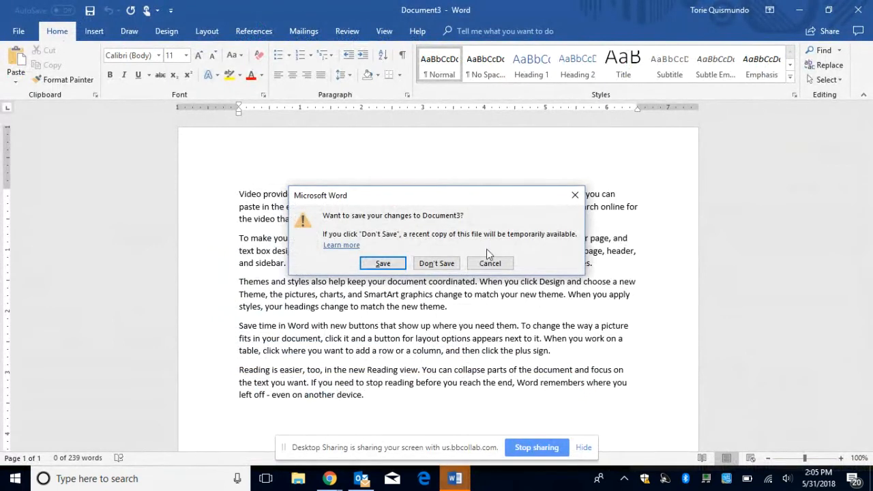
pyautogui.click(447, 265)
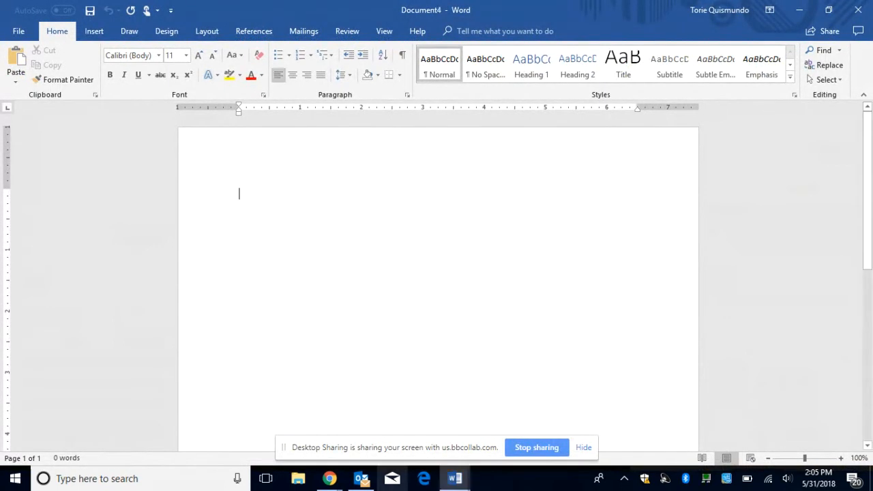
pyautogui.moveTo(455, 478)
pyautogui.click(461, 446)
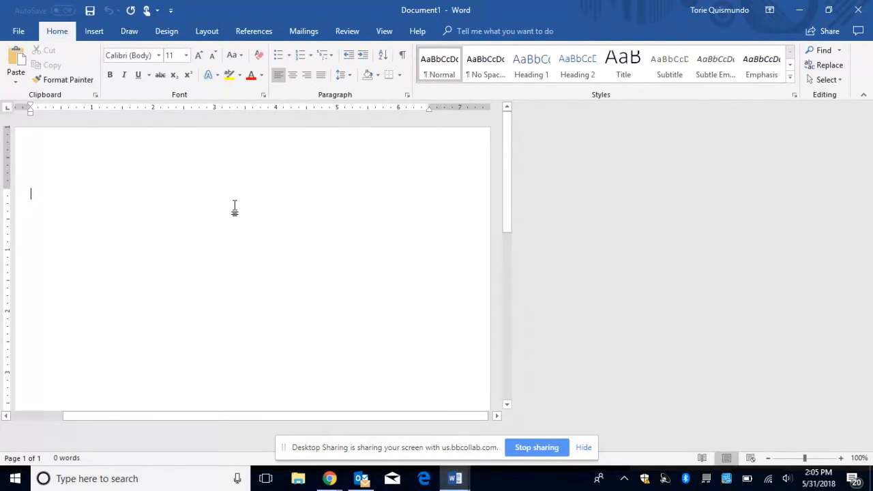
pyautogui.click(89, 34)
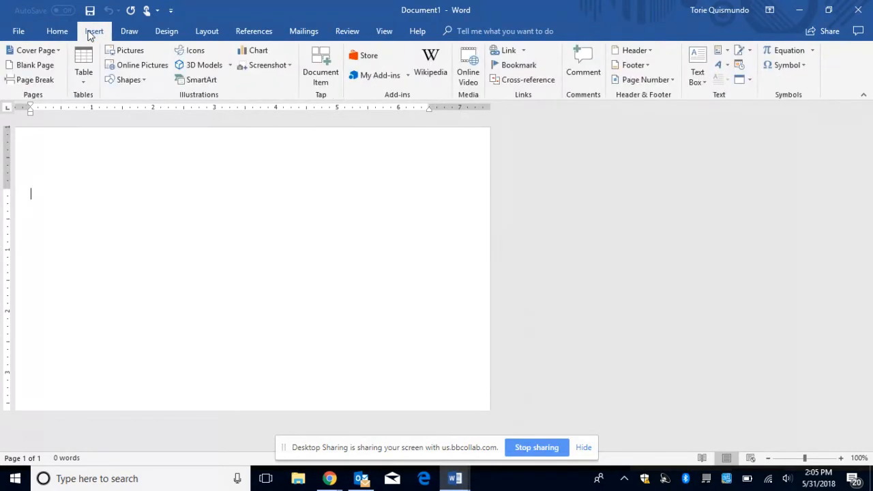
pyautogui.click(131, 33)
pyautogui.click(164, 30)
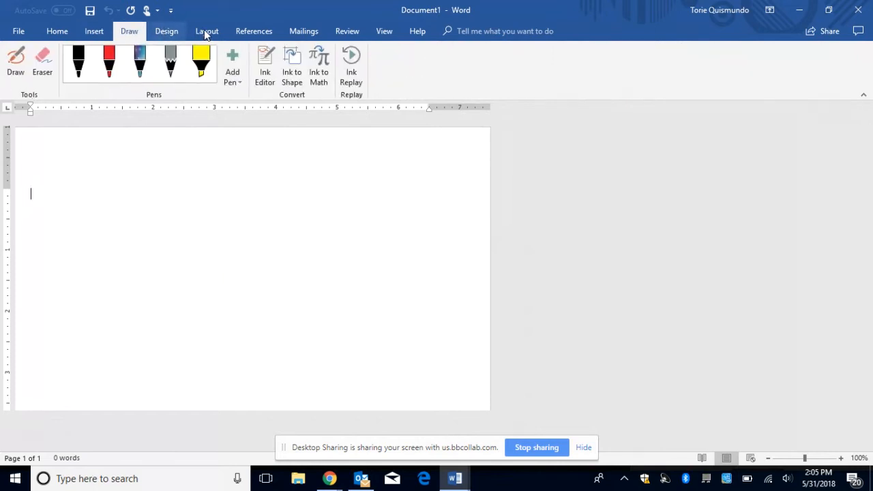
pyautogui.click(205, 30)
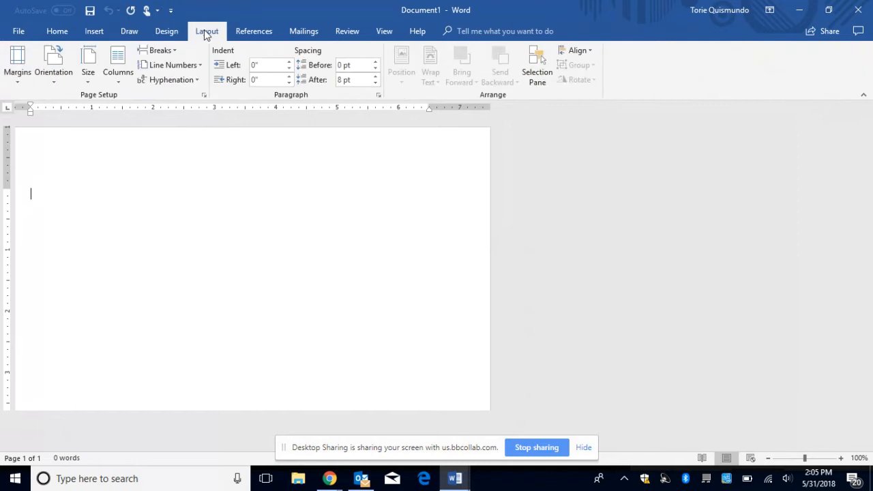
pyautogui.click(57, 33)
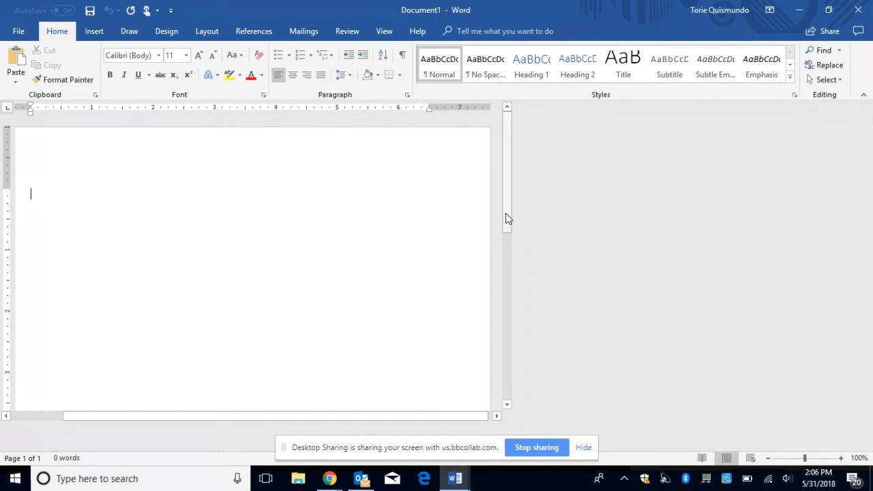
pyautogui.click(93, 32)
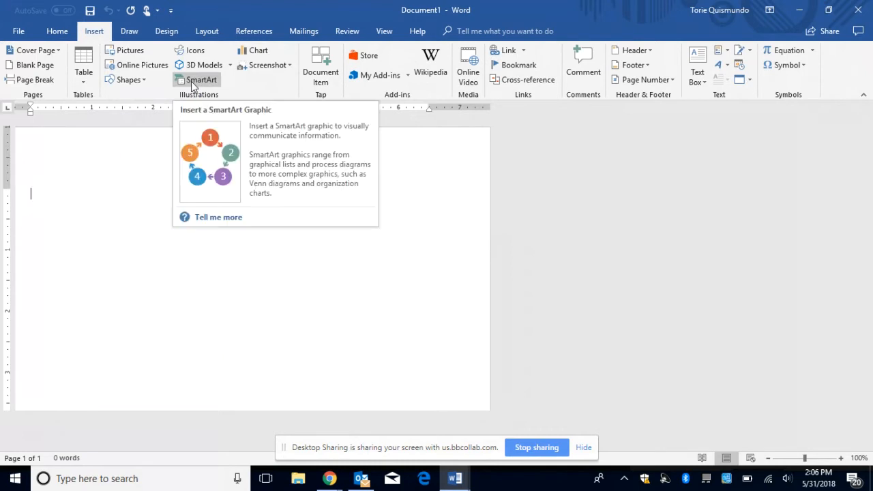
pyautogui.click(57, 32)
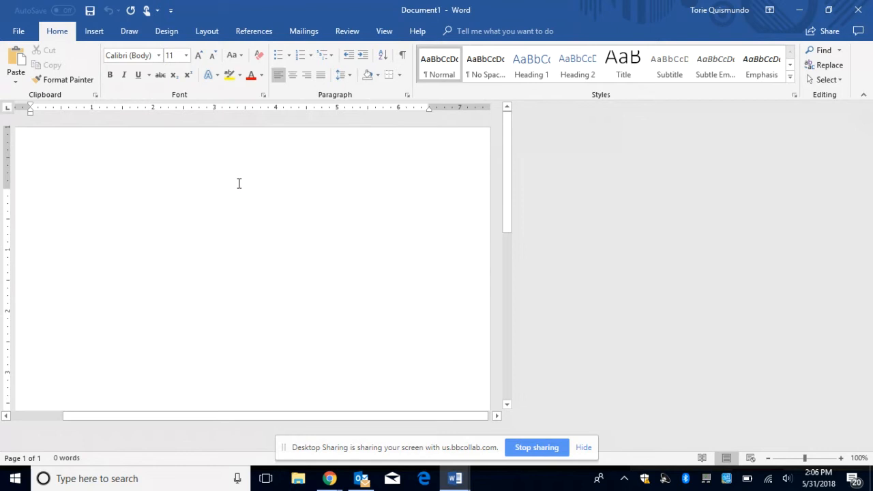
# Step: Apply the Moderate margin preset: 1" top and bottom, 0.75" left and right
pyautogui.click(207, 32)
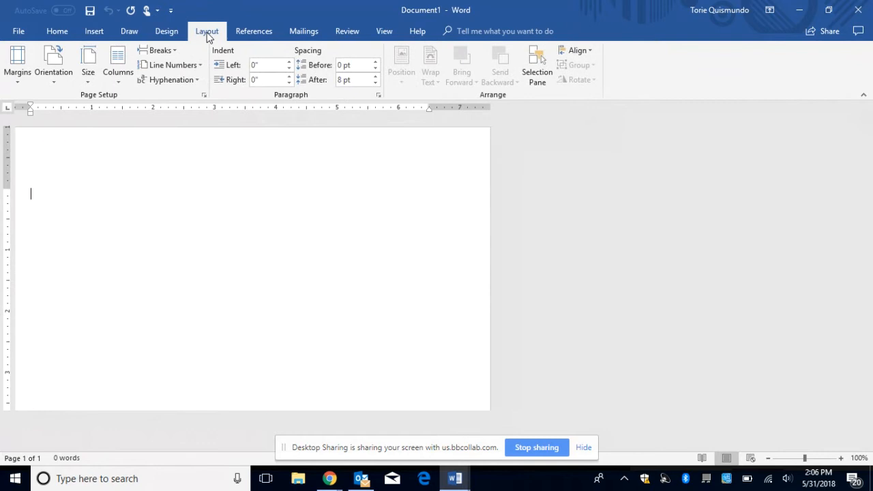
pyautogui.click(17, 70)
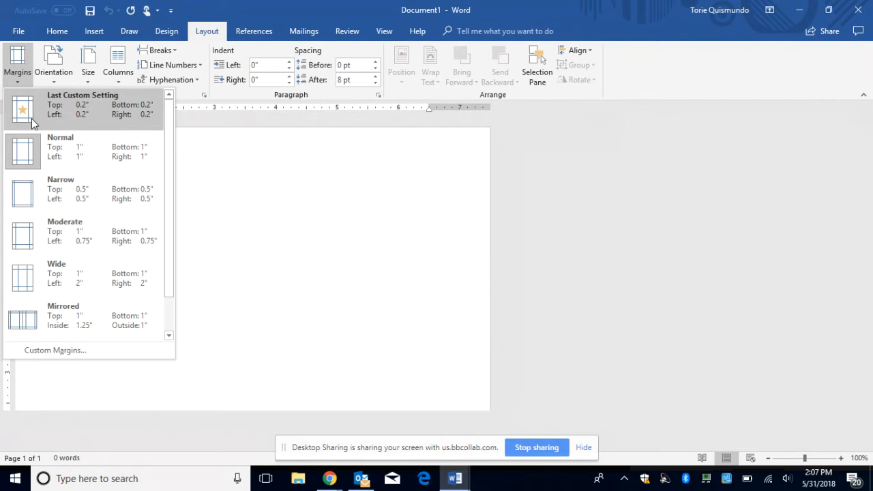
pyautogui.click(50, 230)
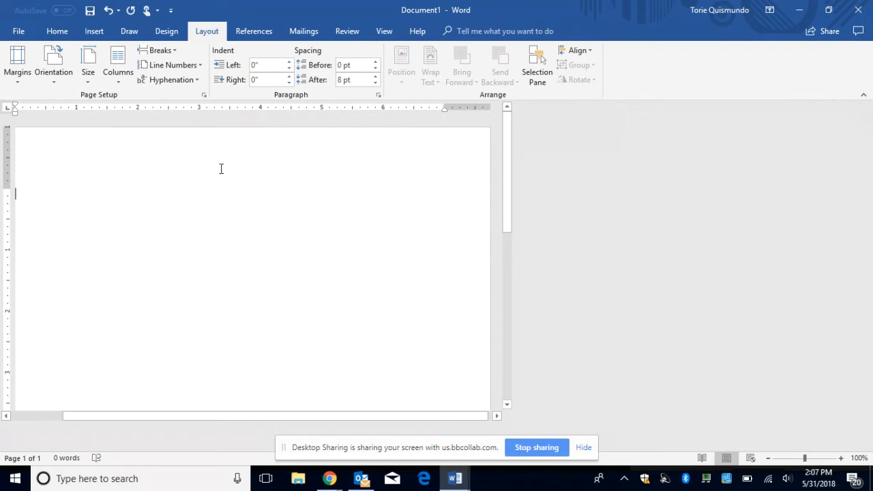
pyautogui.click(52, 32)
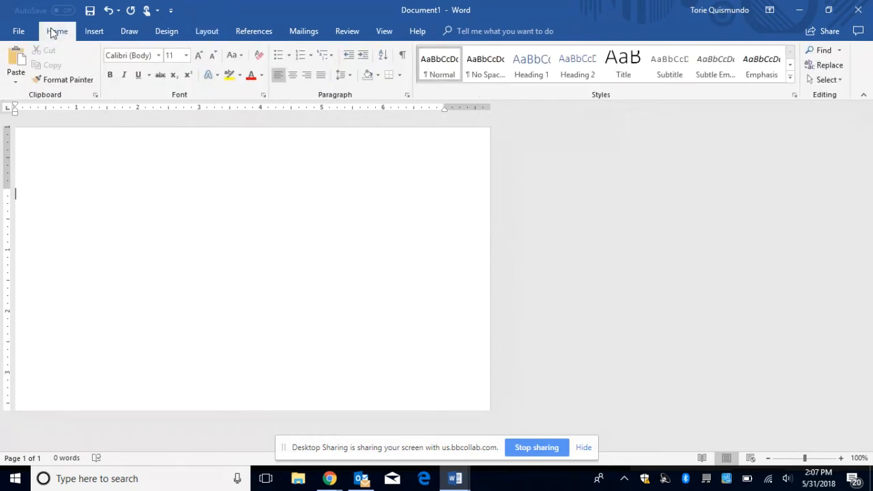
# Step: Turn on the ¶ formatting marks, test and delete Enter and Tab marks, and toggle ¶ off and on
pyautogui.click(404, 57)
pyautogui.press('Return')
pyautogui.press('Return')
pyautogui.press('Return')
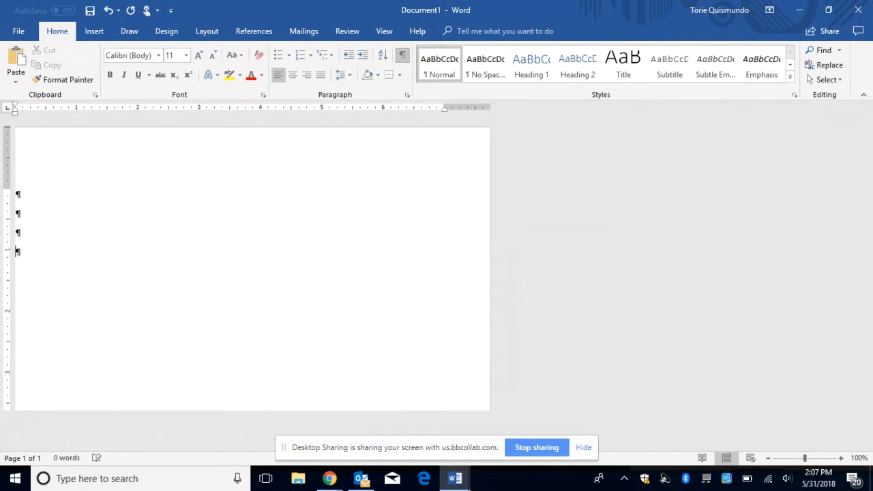
pyautogui.press('Tab')
pyautogui.press('Tab')
pyautogui.press('Tab')
pyautogui.press('Tab')
pyautogui.write('........')
pyautogui.press('BackSpace')
pyautogui.press('BackSpace')
pyautogui.press('BackSpace')
pyautogui.press('BackSpace')
pyautogui.press('BackSpace')
pyautogui.press('BackSpace')
pyautogui.press('BackSpace')
pyautogui.press('BackSpace')
pyautogui.press('BackSpace')
pyautogui.press('BackSpace')
pyautogui.press('BackSpace')
pyautogui.press('BackSpace')
pyautogui.press('BackSpace')
pyautogui.press('BackSpace')
pyautogui.press('BackSpace')
pyautogui.press('BackSpace')
pyautogui.press('BackSpace')
pyautogui.press('BackSpace')
pyautogui.press('BackSpace')
pyautogui.press('BackSpace')
pyautogui.click(403, 56)
pyautogui.click(403, 56)
pyautogui.click(404, 56)
pyautogui.click(403, 56)
# Step: Type the date May 31, 2018 and start a new line below it
pyautogui.write('May ')
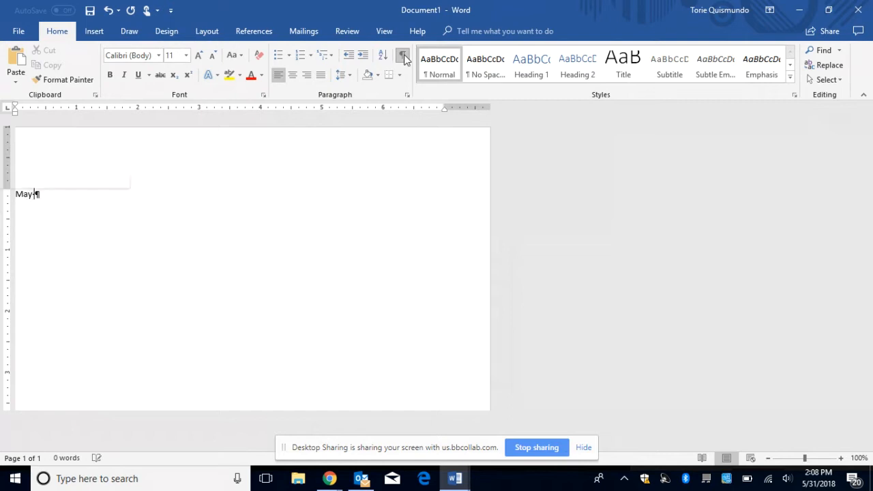
pyautogui.write('31, 2018')
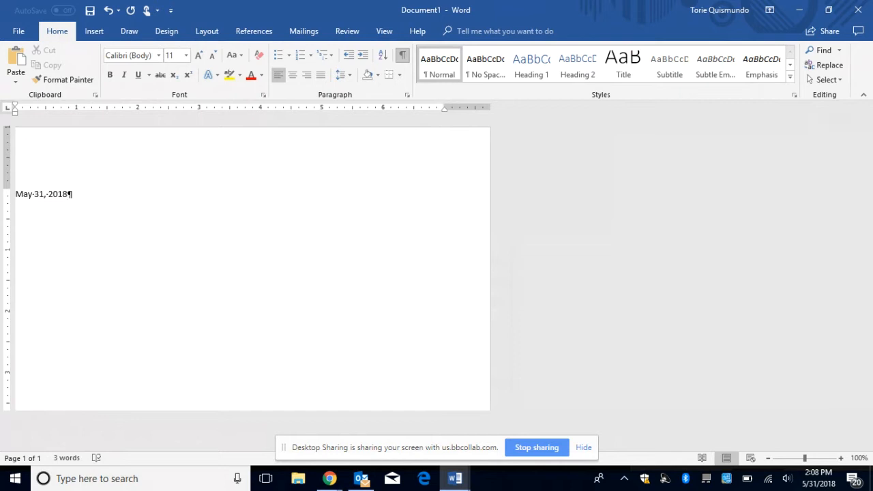
pyautogui.press('Return')
pyautogui.press('Return')
pyautogui.press('Return')
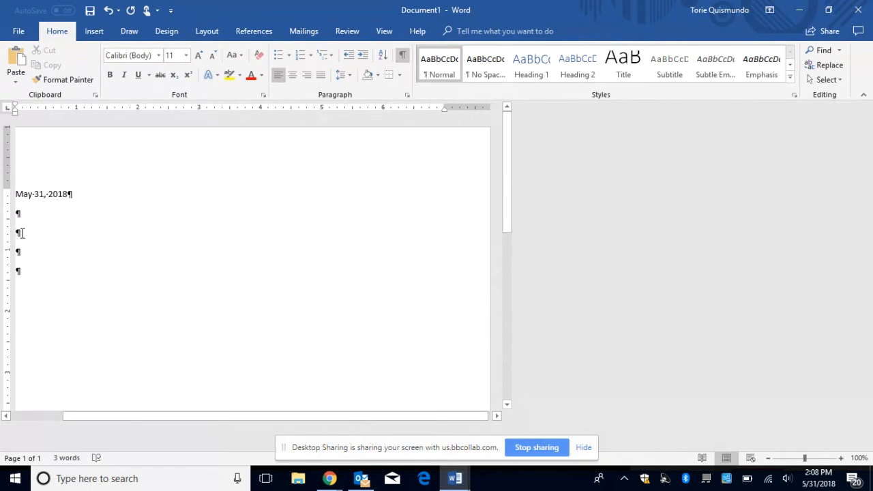
pyautogui.click(402, 57)
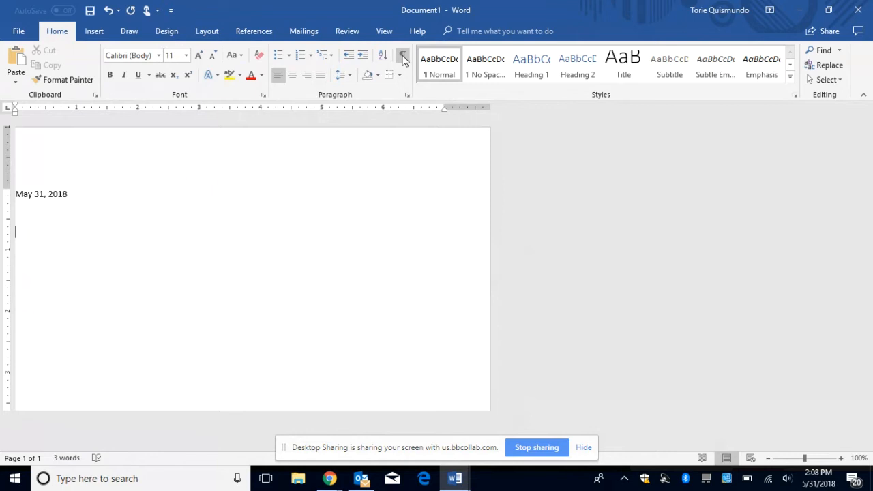
pyautogui.click(402, 57)
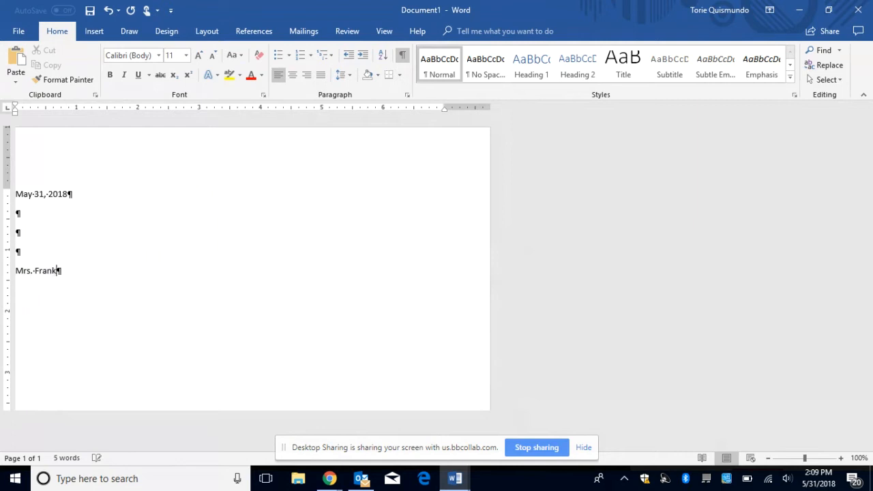
# Step: Type the recipient's name, the FTCC MIS department, and the street address on separate lines
pyautogui.press('Return')
pyautogui.write('FTCC M')
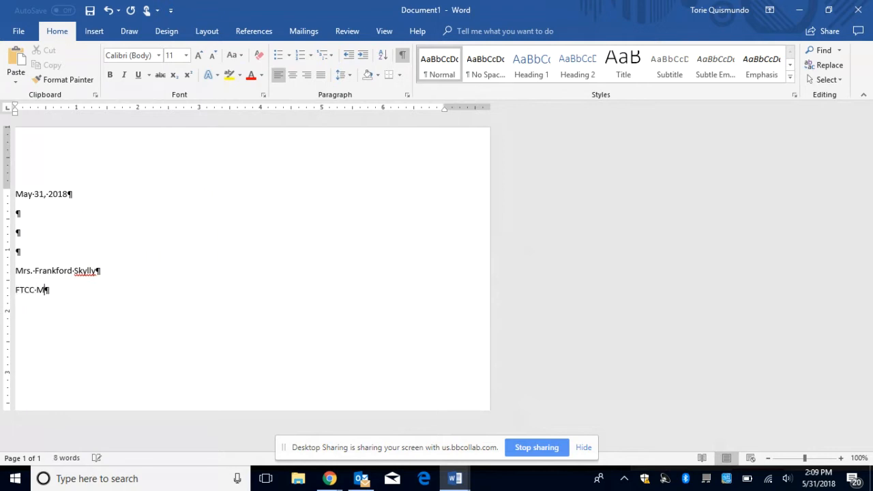
pyautogui.write('IS')
pyautogui.press('Return')
pyautogui.write('2100 Hull ')
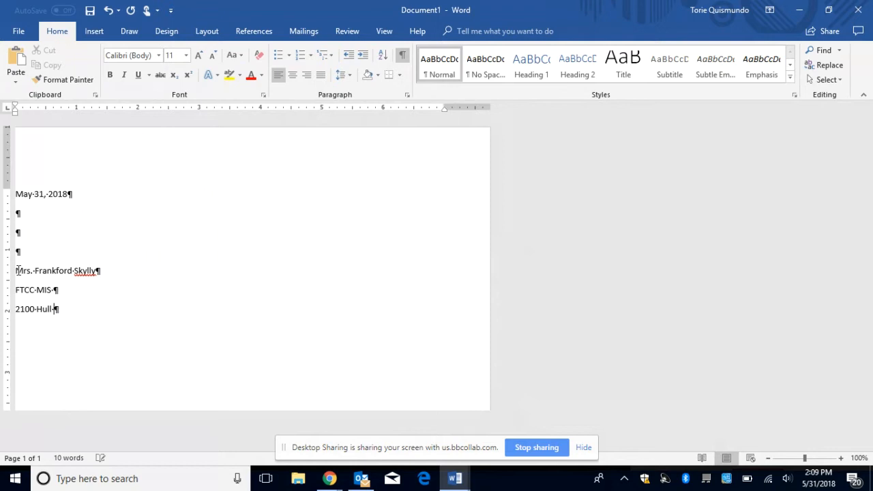
pyautogui.write('Road')
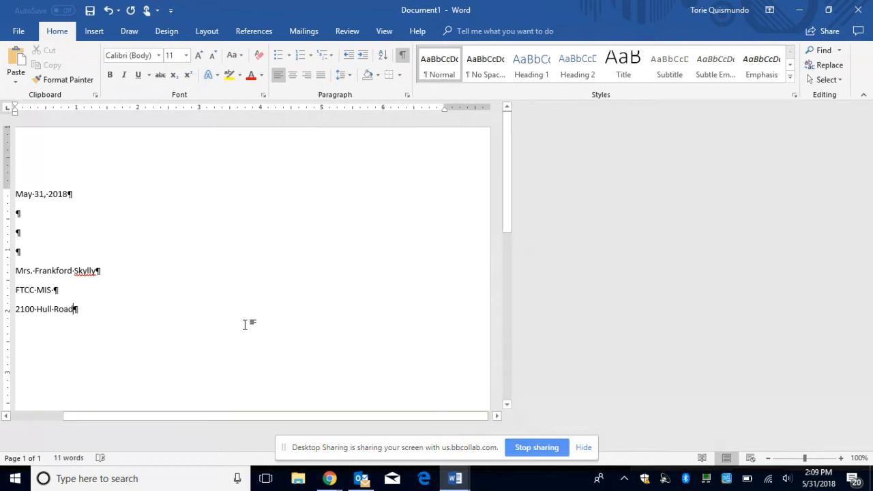
pyautogui.click(841, 459)
pyautogui.click(841, 458)
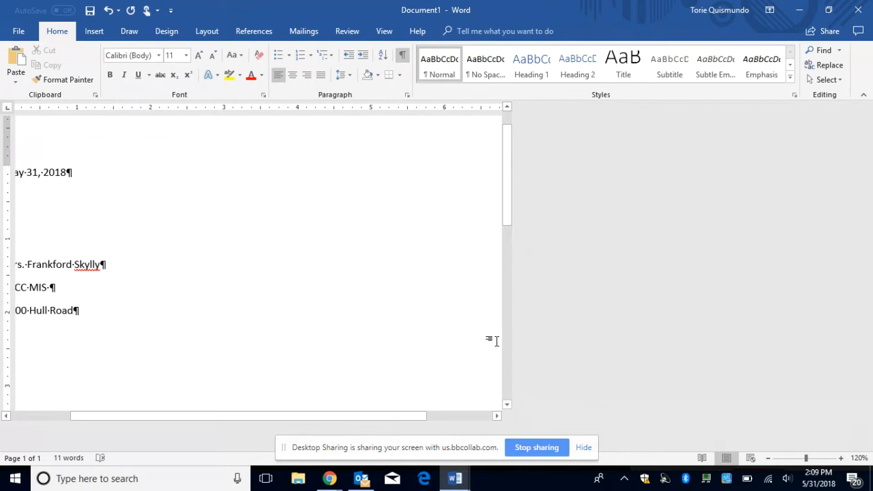
pyautogui.moveTo(420, 416); pyautogui.dragTo(304, 422)
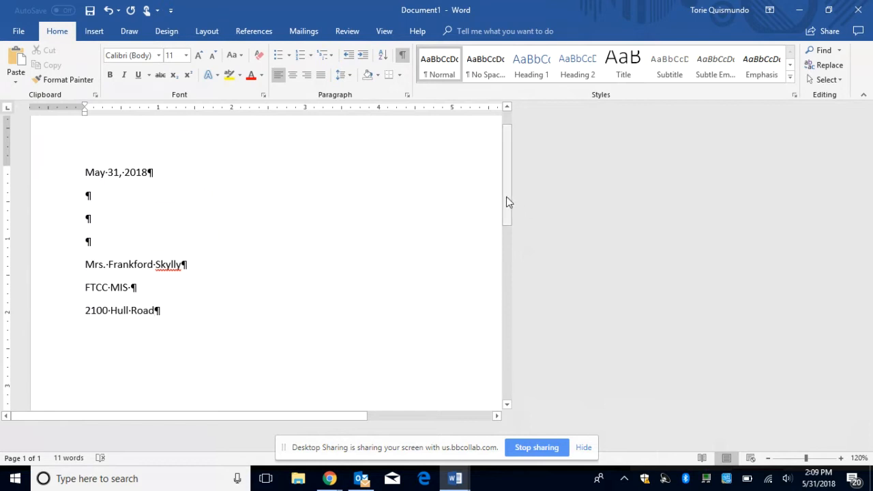
pyautogui.moveTo(506, 196); pyautogui.dragTo(507, 222)
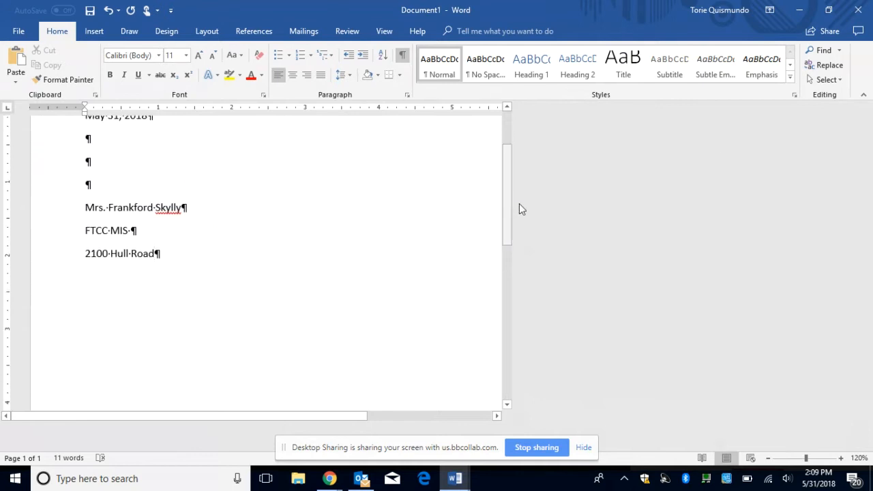
pyautogui.click(829, 15)
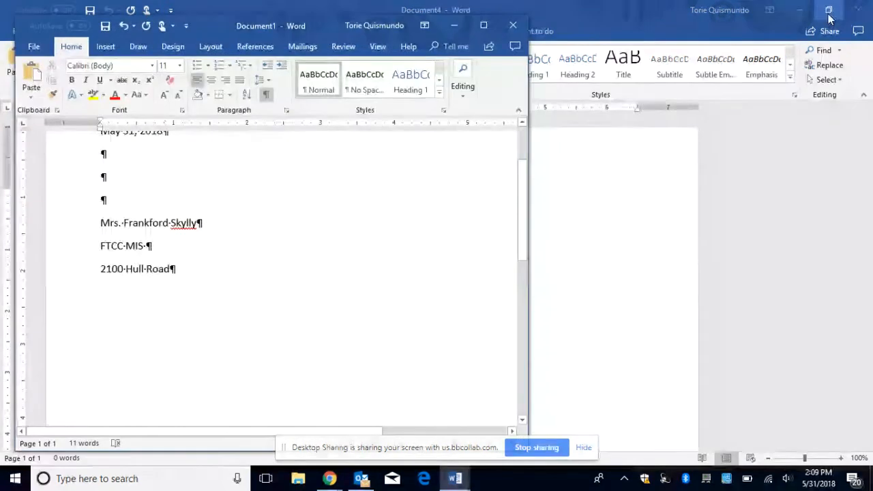
pyautogui.click(483, 26)
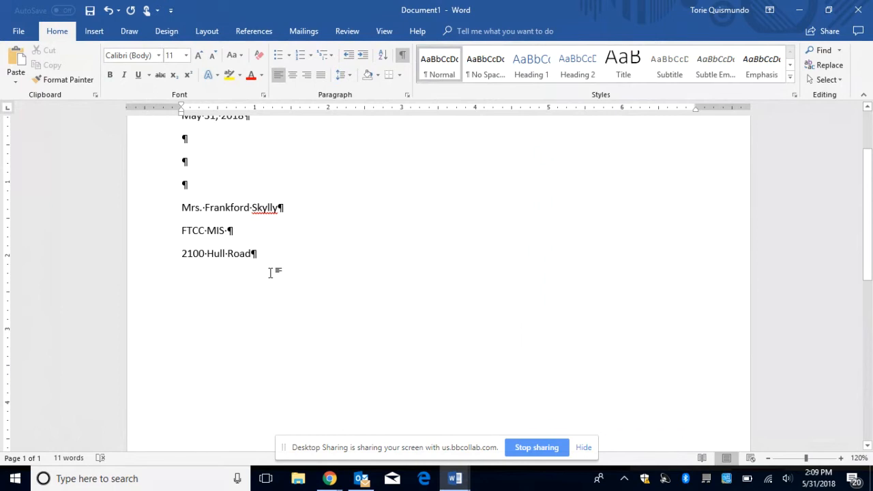
pyautogui.press('Return')
pyautogui.write('fay')
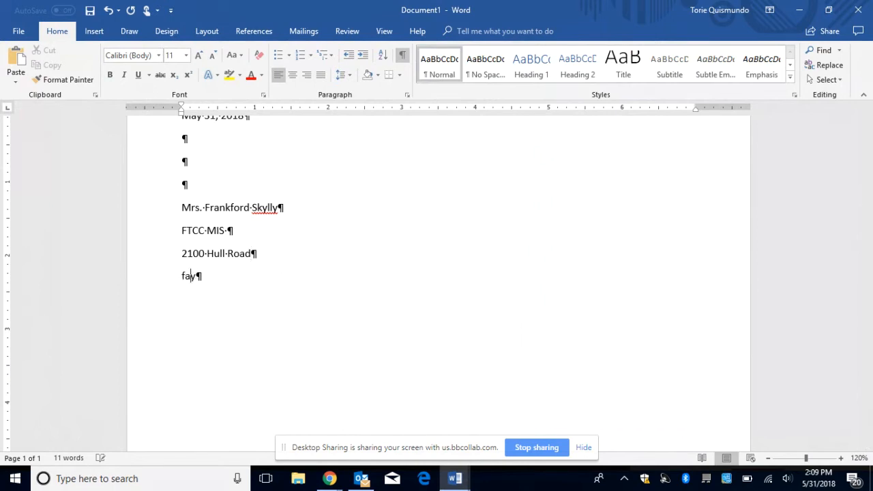
pyautogui.write('t')
pyautogui.press('BackSpace')
pyautogui.press('BackSpace')
pyautogui.press('BackSpace')
pyautogui.press('BackSpace')
pyautogui.write('Fayt')
pyautogui.press('BackSpace')
pyautogui.write('etteville NC 28303')
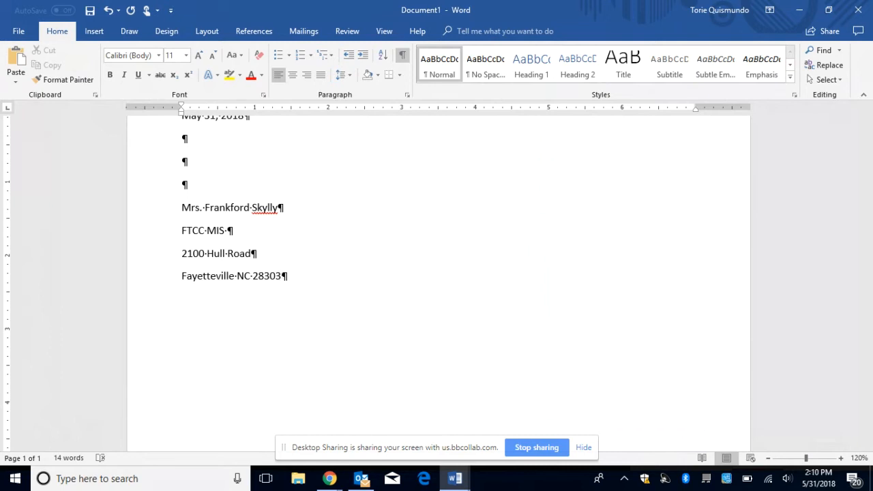
# Step: Add a 'Click to Email' line beneath the city line and select it
pyautogui.press('Return')
pyautogui.write('Click to Email')
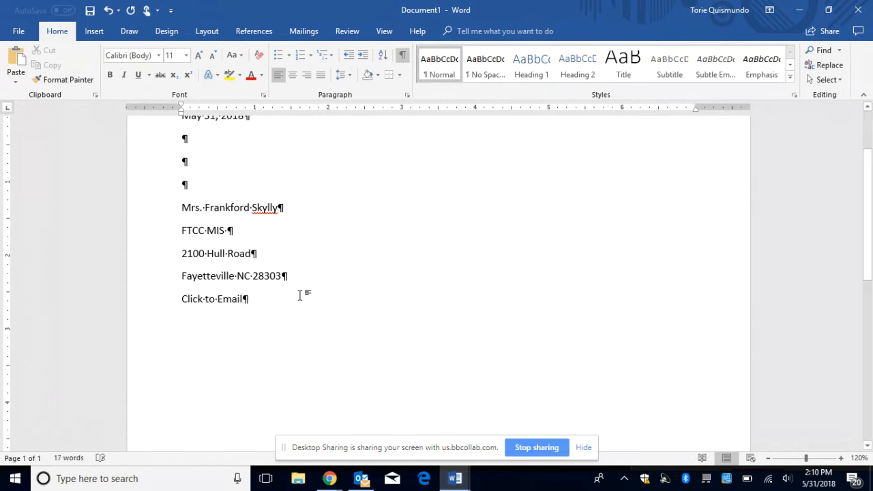
pyautogui.moveTo(243, 299); pyautogui.dragTo(177, 298)
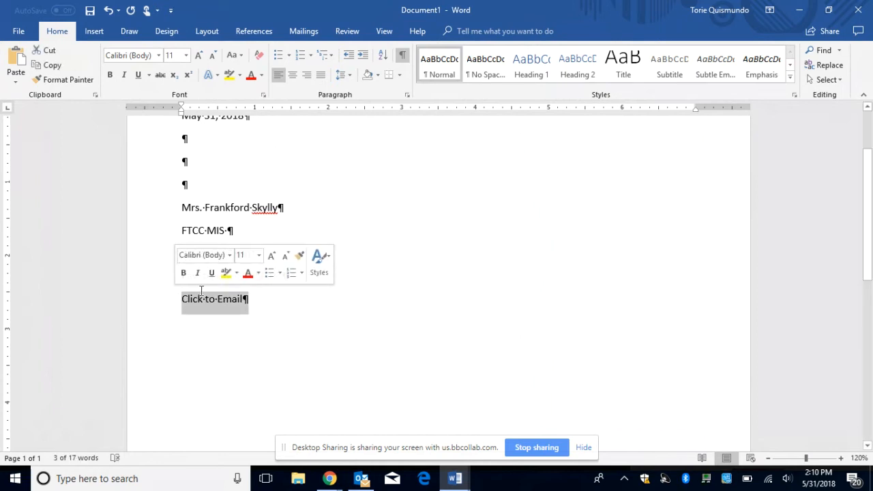
# Step: Link 'Click to Email' to the recently used recipient e-mail address with subject 'Reference'
pyautogui.click(94, 32)
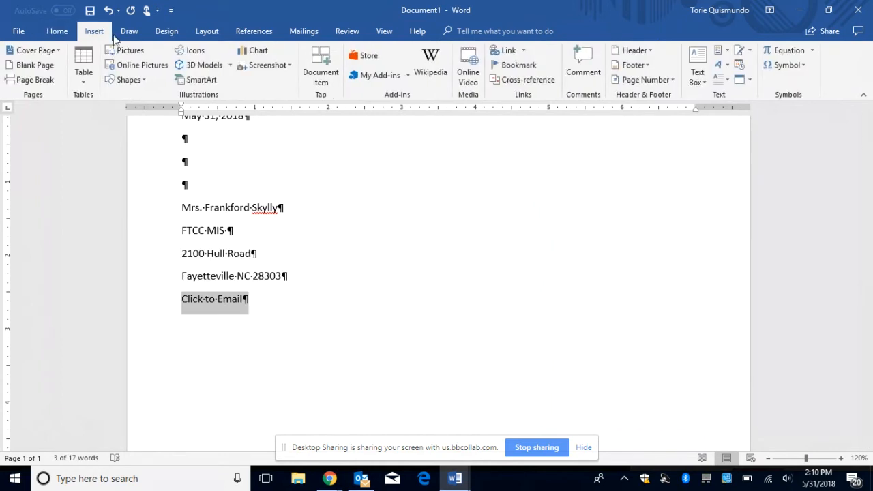
pyautogui.click(512, 52)
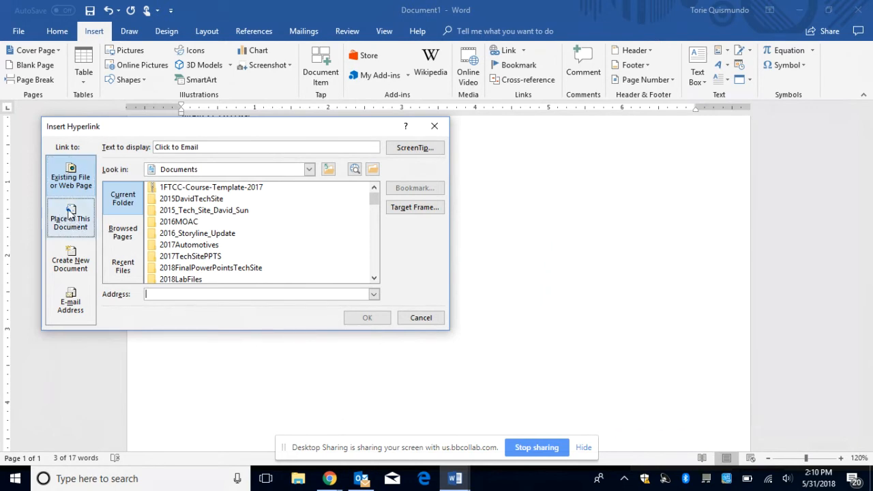
pyautogui.click(71, 304)
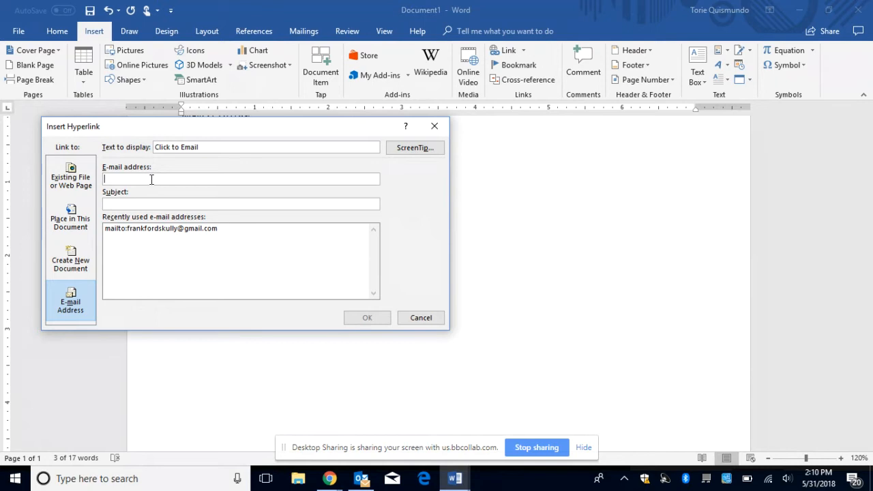
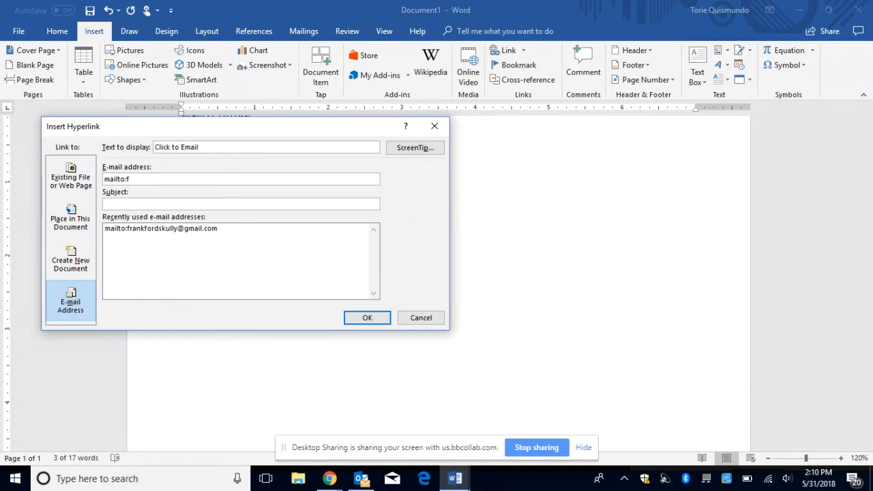
pyautogui.click(154, 230)
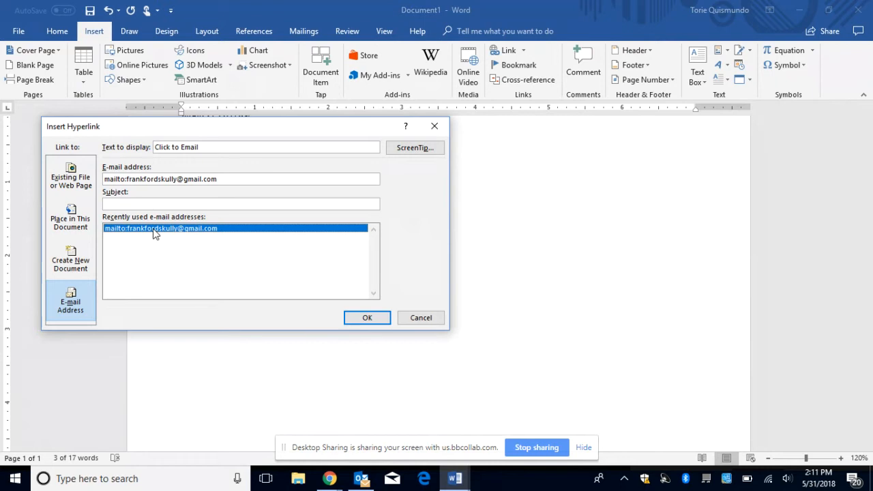
pyautogui.click(146, 205)
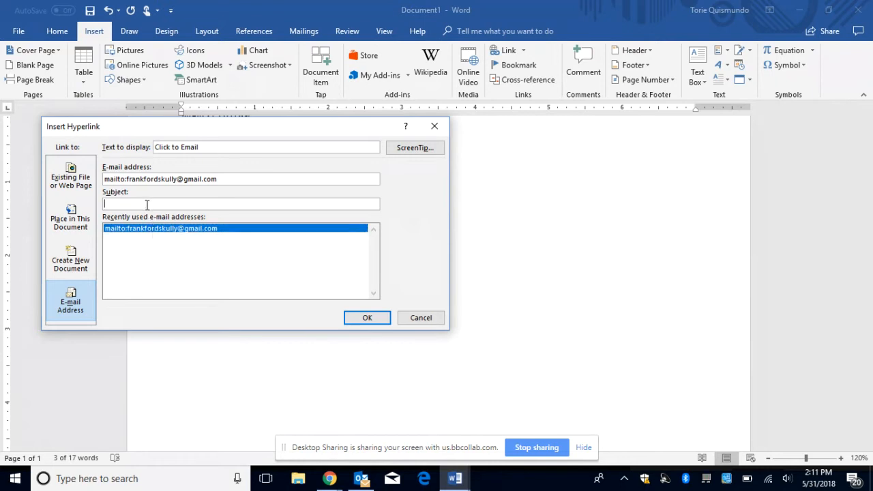
pyautogui.write('Reference')
# Step: Give the link an 'Email' ScreenTip naming the recipient and confirm the hyperlink
pyautogui.click(401, 151)
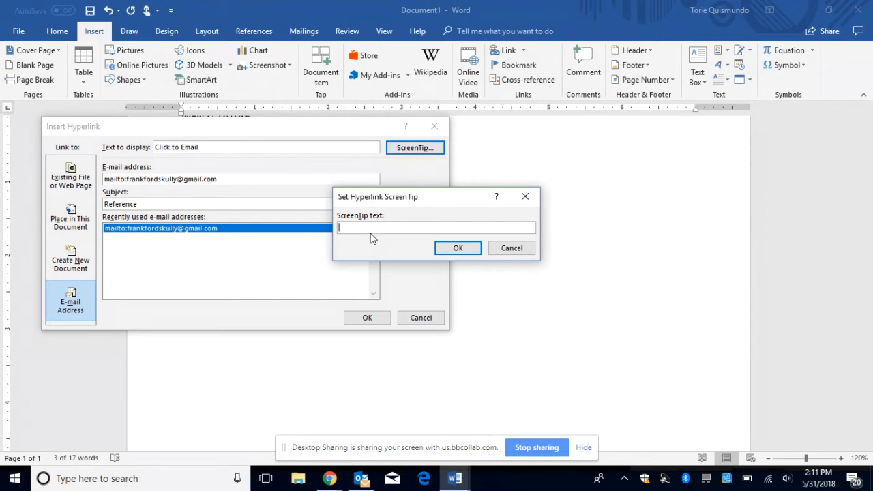
pyautogui.write('Email')
pyautogui.write('Mrs. Skully')
pyautogui.click(457, 249)
pyautogui.click(380, 321)
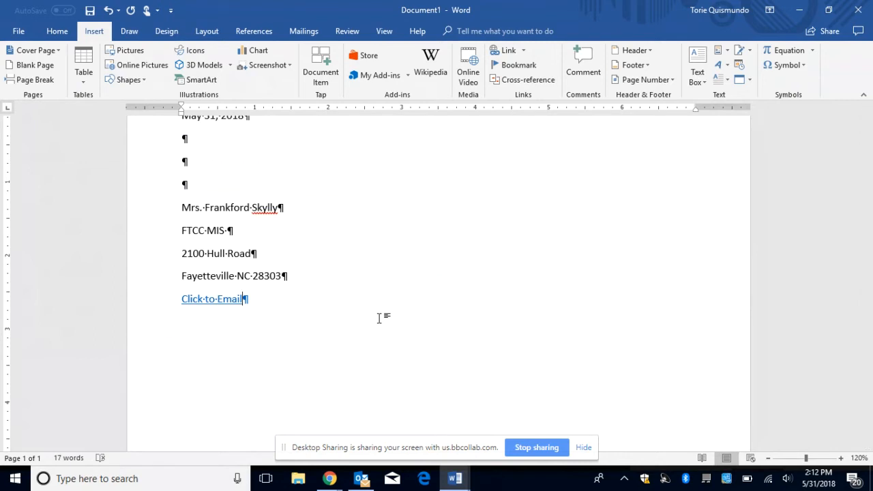
# Step: Type a 'Dear' salutation to the recipient, then lines Responsible, Intelligent, Understands Instructions
pyautogui.press('Return')
pyautogui.write('Dear Mrs. Skully')
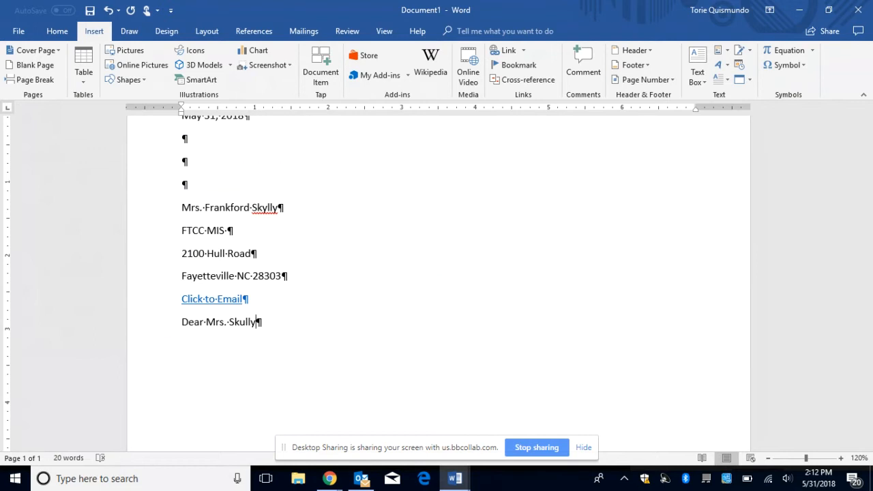
pyautogui.press('Return')
pyautogui.write('Responsible')
pyautogui.press('Return')
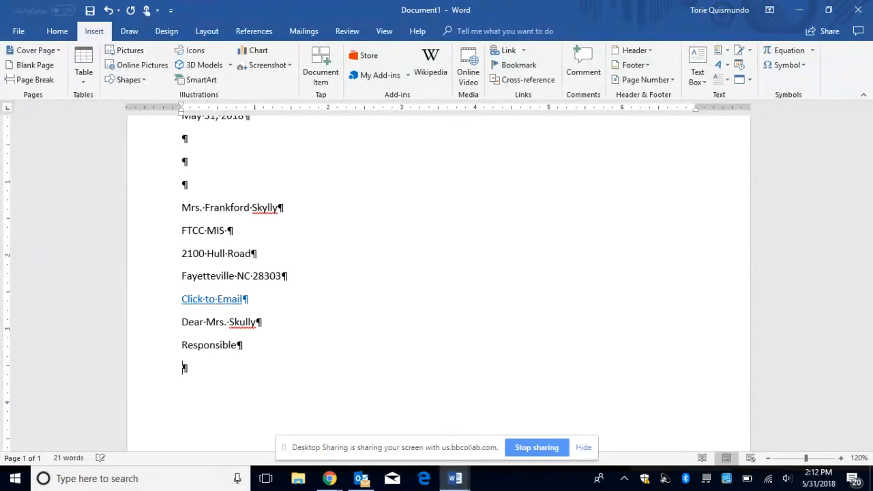
pyautogui.write('Intelligent')
pyautogui.press('Return')
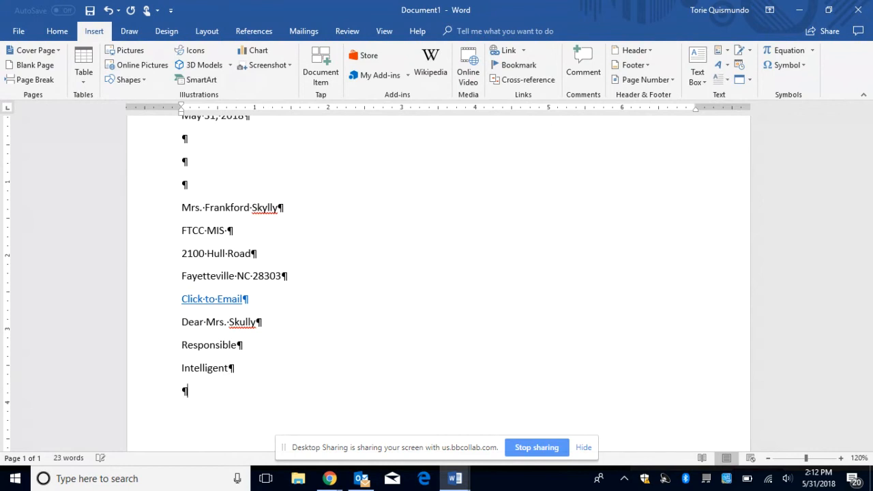
pyautogui.write('Understands Instructions')
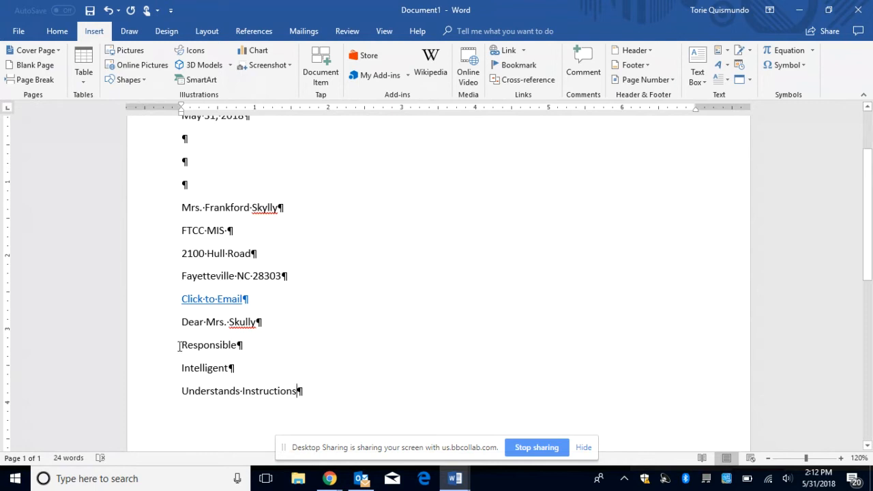
pyautogui.moveTo(179, 346); pyautogui.dragTo(202, 367)
pyautogui.click(327, 393)
# Step: Format the Responsible, Intelligent and Understands Instructions lines as bullets, switching away from numbering
pyautogui.moveTo(312, 390); pyautogui.dragTo(189, 347)
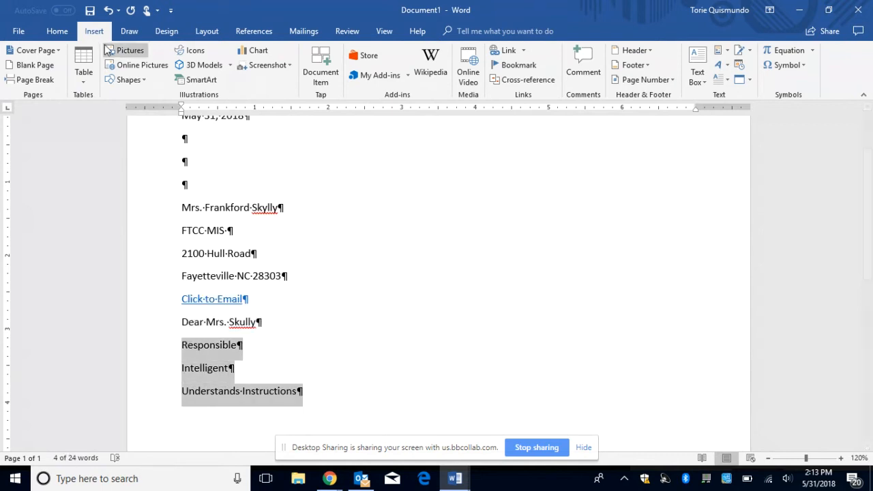
pyautogui.click(66, 34)
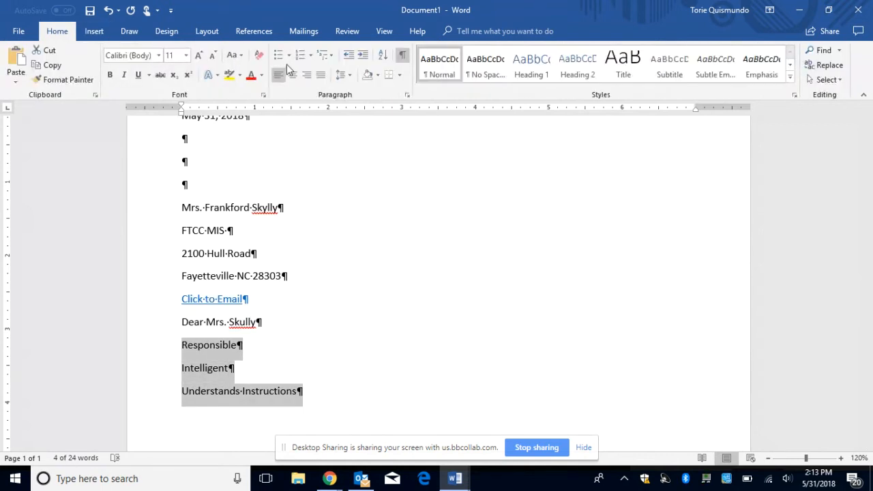
pyautogui.click(301, 58)
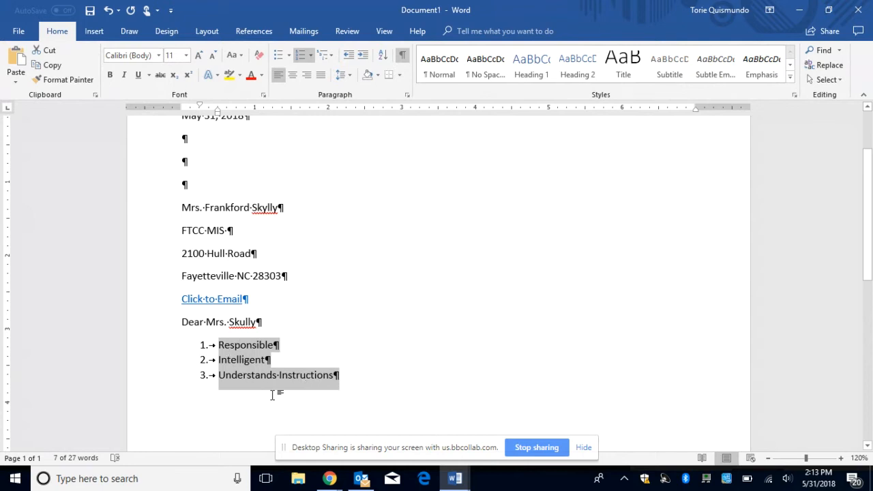
pyautogui.click(279, 57)
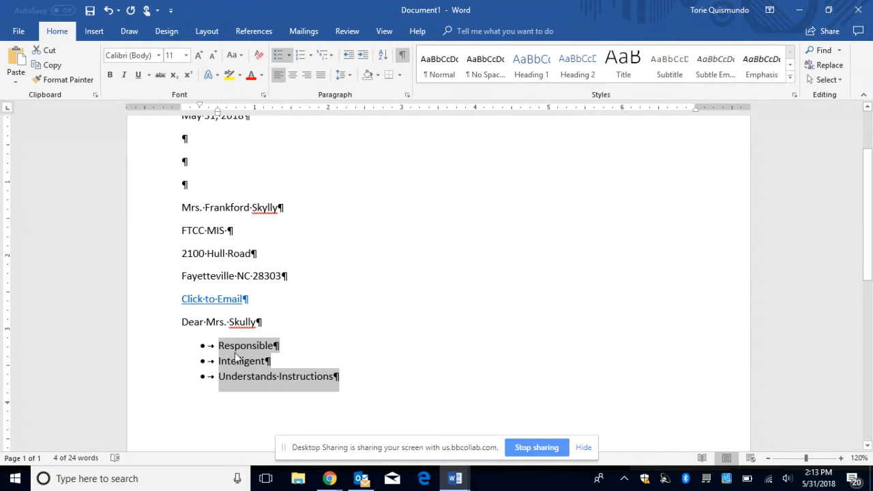
pyautogui.click(273, 362)
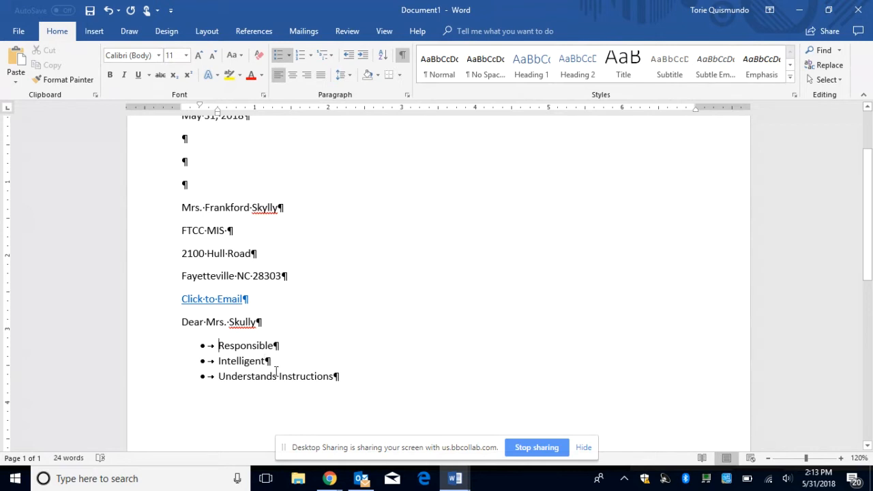
# Step: Define a new bullet using symbol character code 168, the diamond, for the three items
pyautogui.moveTo(218, 345); pyautogui.dragTo(333, 379)
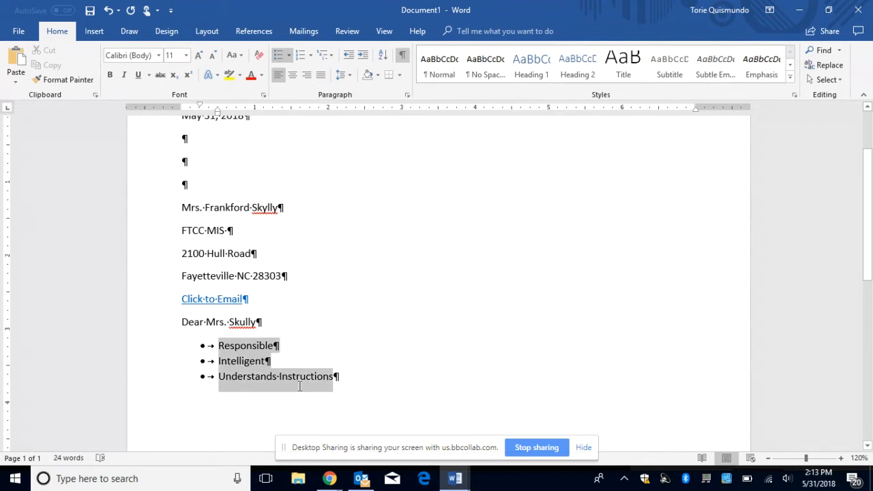
pyautogui.click(278, 55)
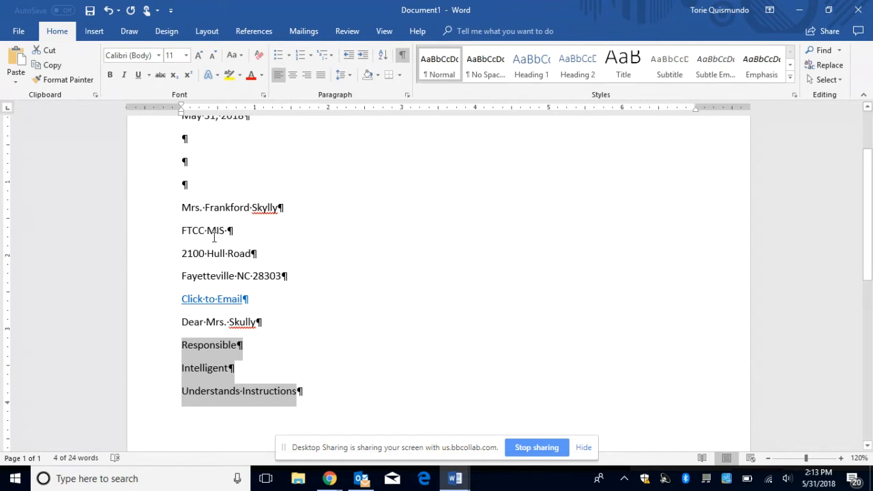
pyautogui.click(290, 58)
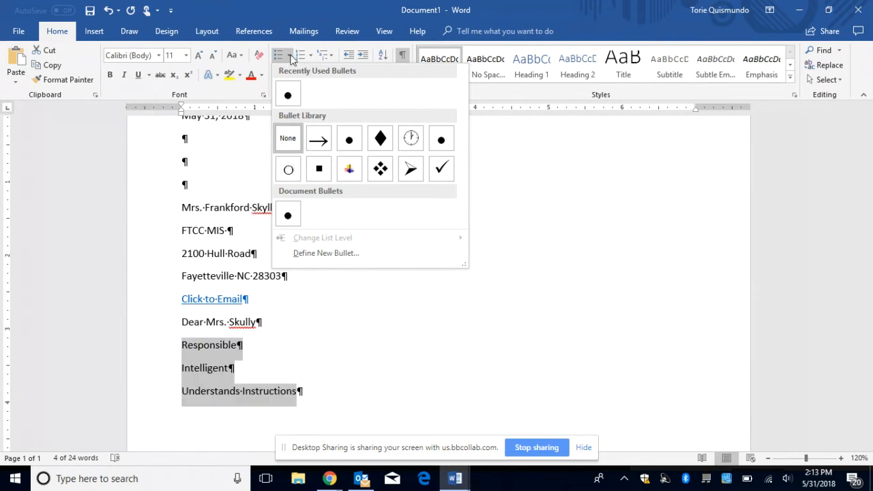
pyautogui.click(290, 58)
pyautogui.click(290, 58)
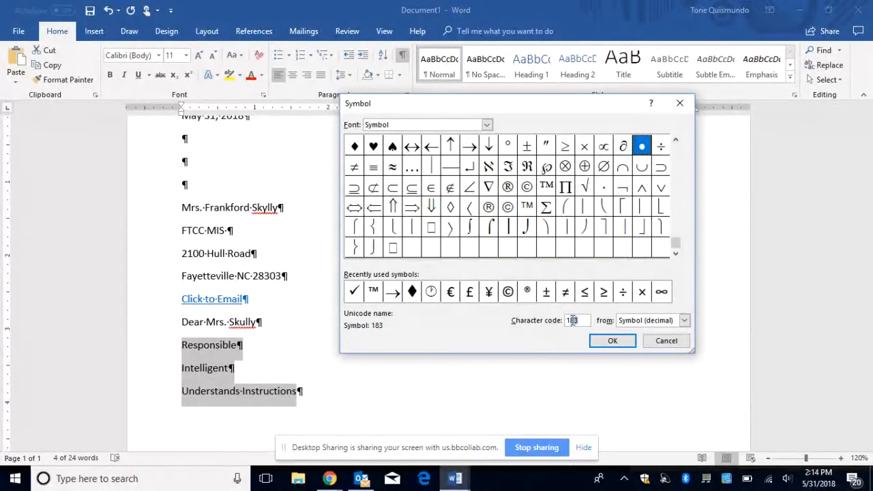
pyautogui.moveTo(580, 318); pyautogui.dragTo(566, 325)
pyautogui.write('168')
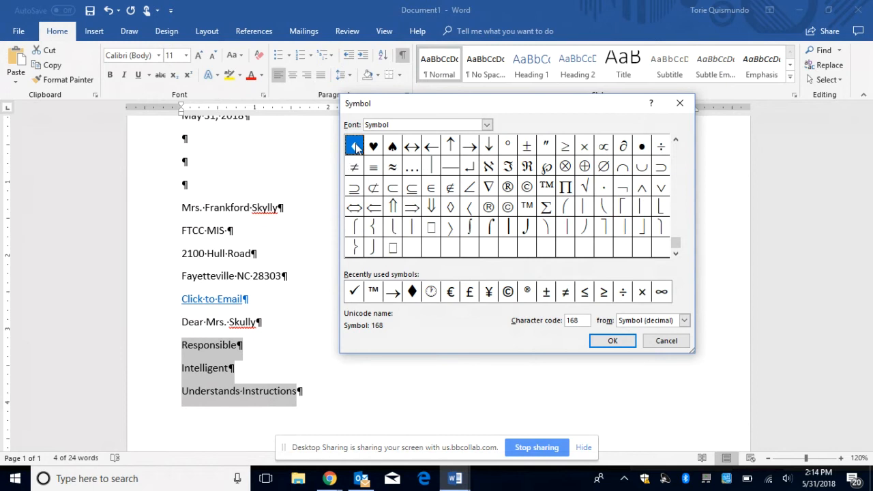
pyautogui.click(610, 342)
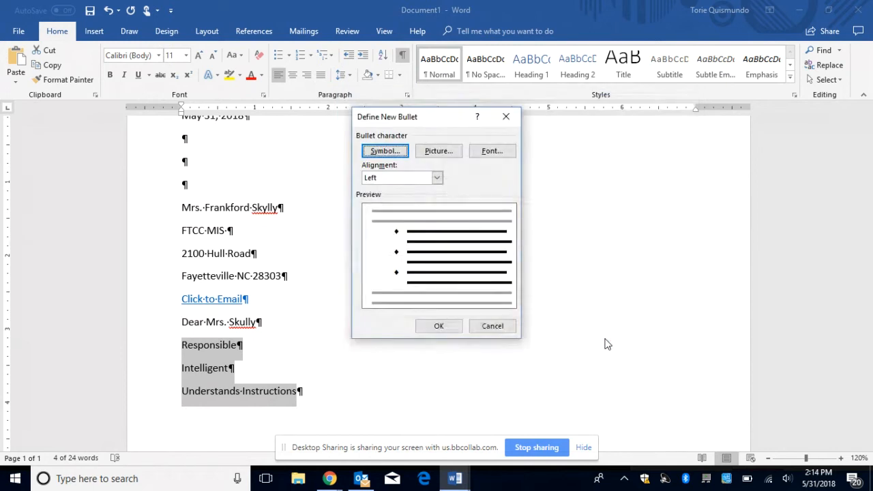
pyautogui.click(426, 330)
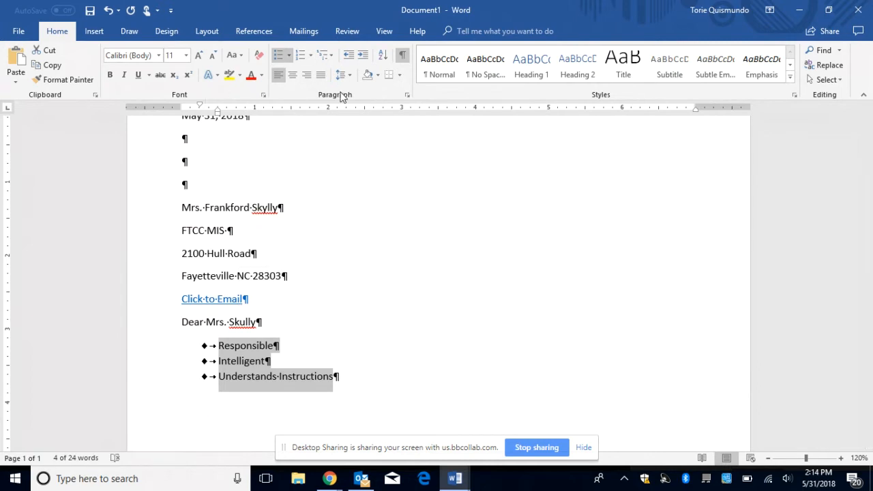
pyautogui.click(289, 56)
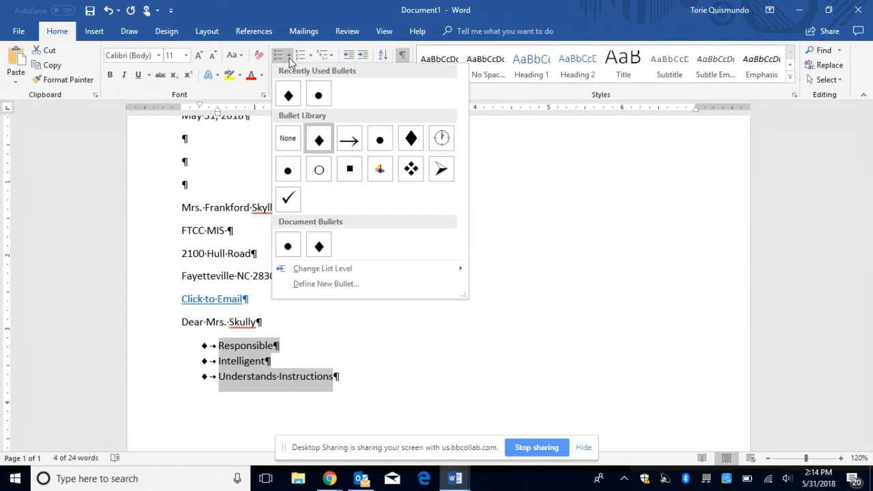
# Step: Define a picture bullet from the local DONE checkmark image and apply it to the list
pyautogui.click(329, 286)
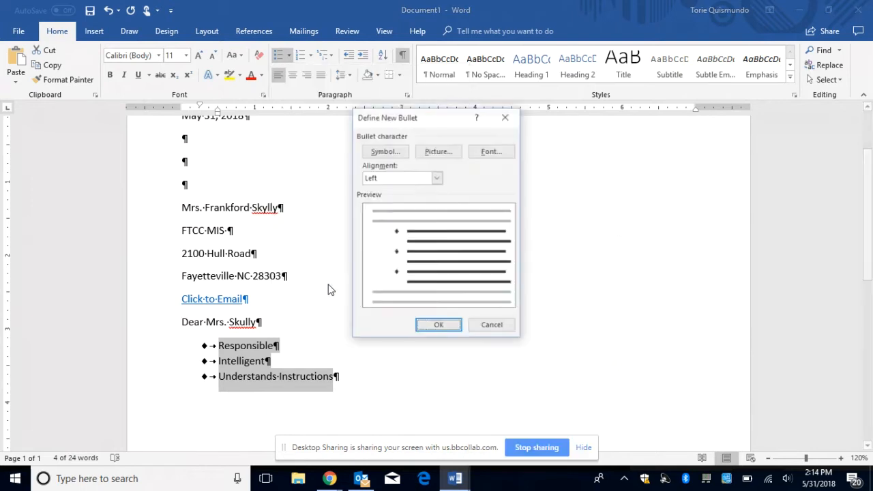
pyautogui.click(439, 154)
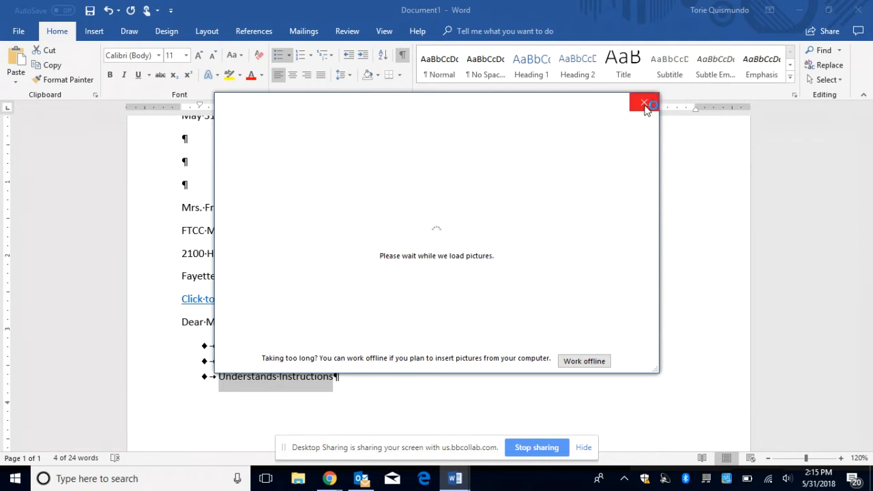
pyautogui.click(587, 361)
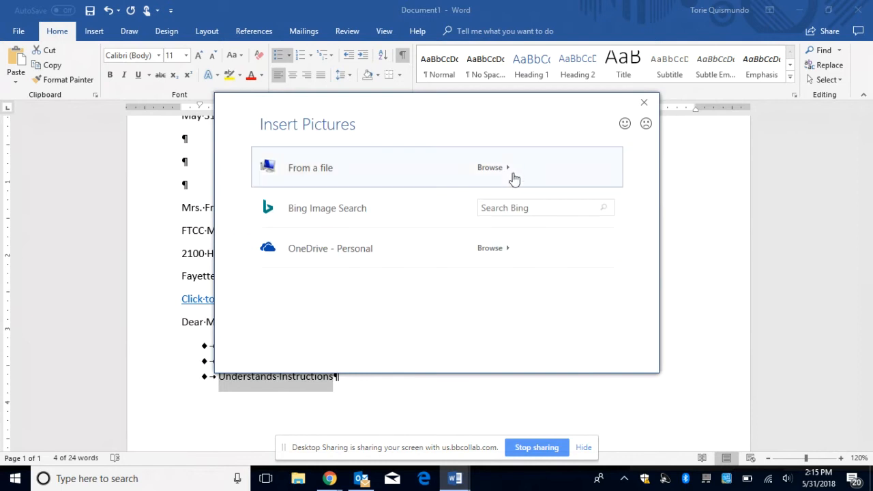
pyautogui.press('Escape')
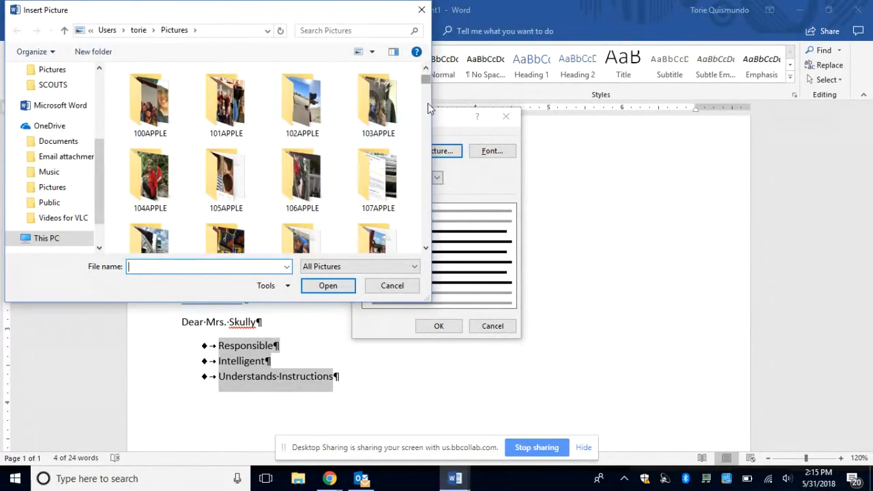
pyautogui.moveTo(428, 103); pyautogui.dragTo(430, 143)
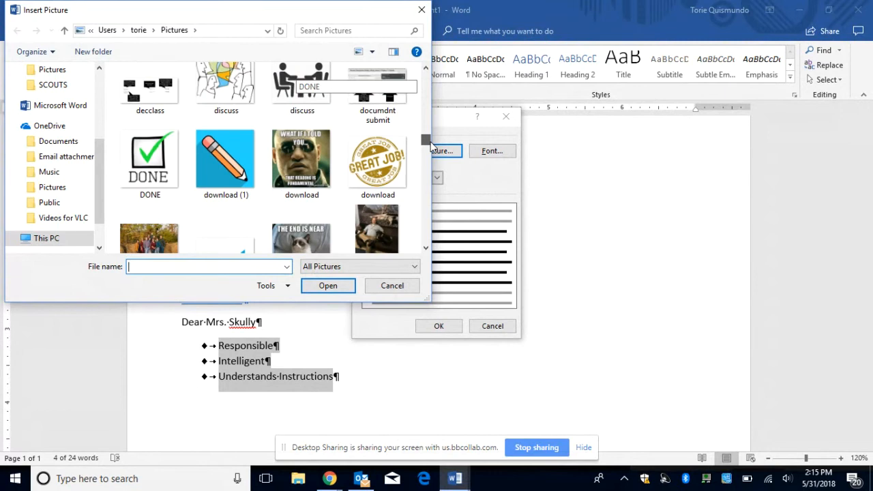
pyautogui.click(147, 161)
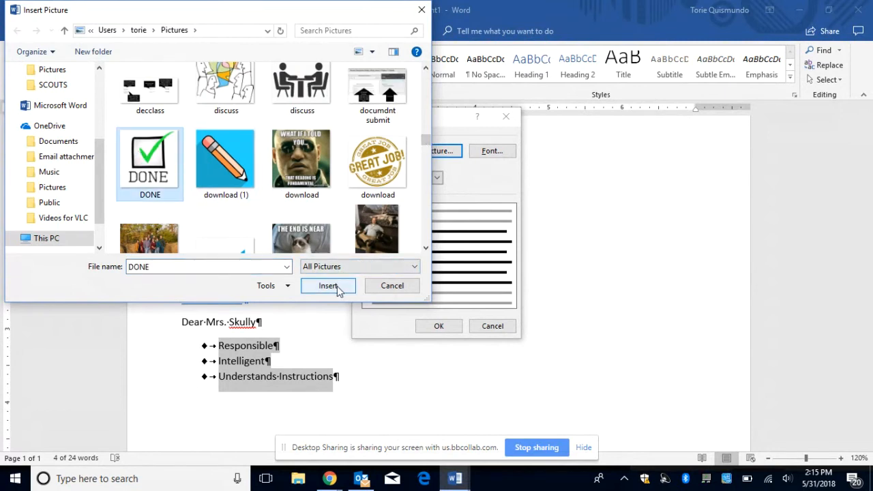
pyautogui.click(328, 286)
pyautogui.click(440, 329)
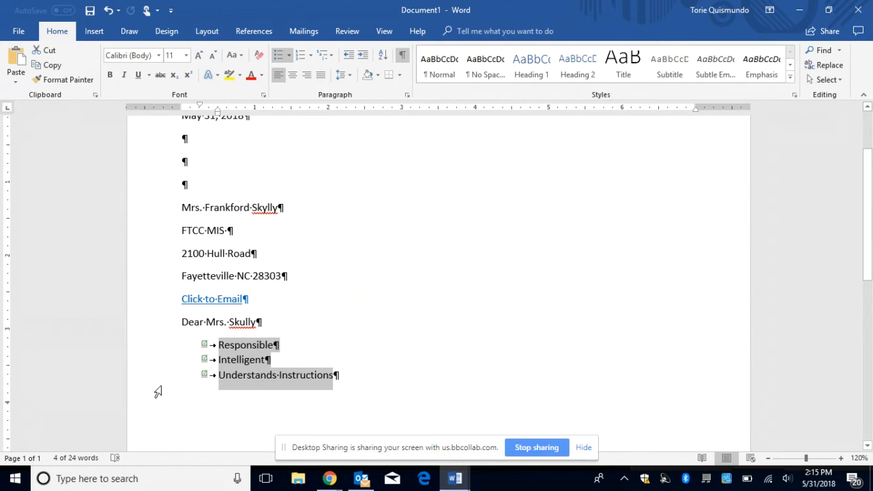
pyautogui.moveTo(330, 479)
pyautogui.click(349, 372)
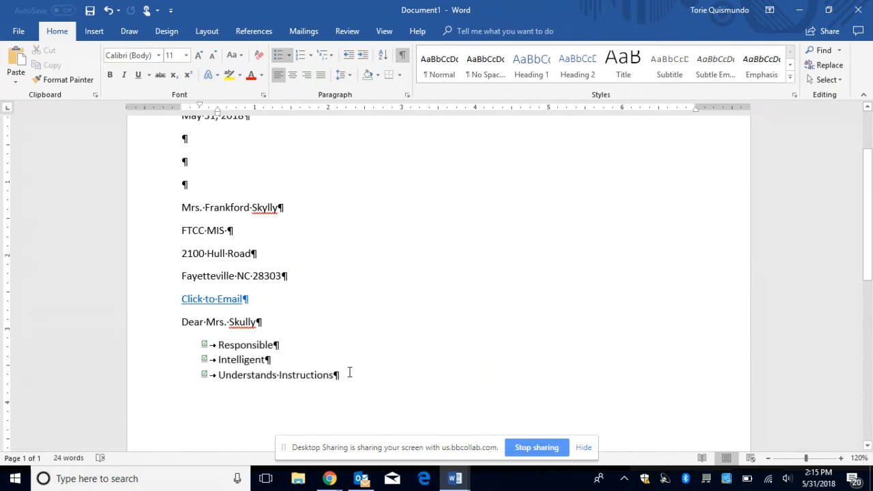
# Step: End the list with a plain paragraph and insert a 2x2 table there
pyautogui.press('Return')
pyautogui.press('Return')
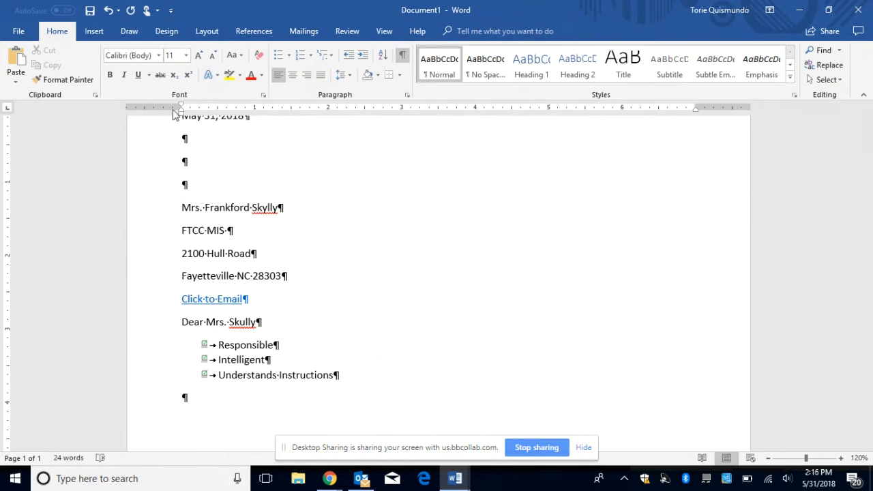
pyautogui.click(95, 32)
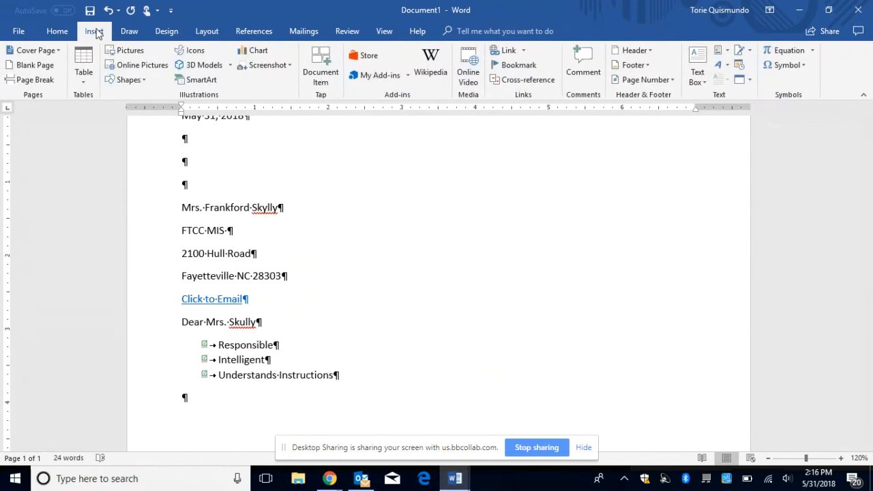
pyautogui.click(89, 67)
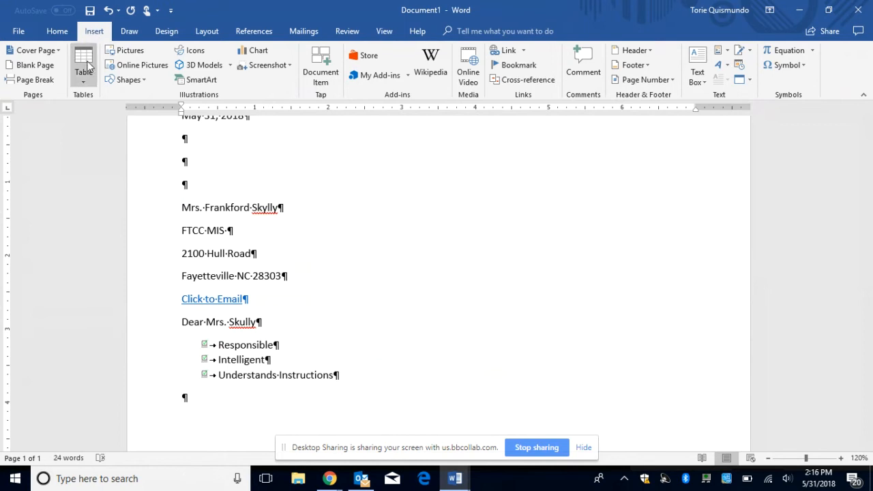
pyautogui.click(87, 68)
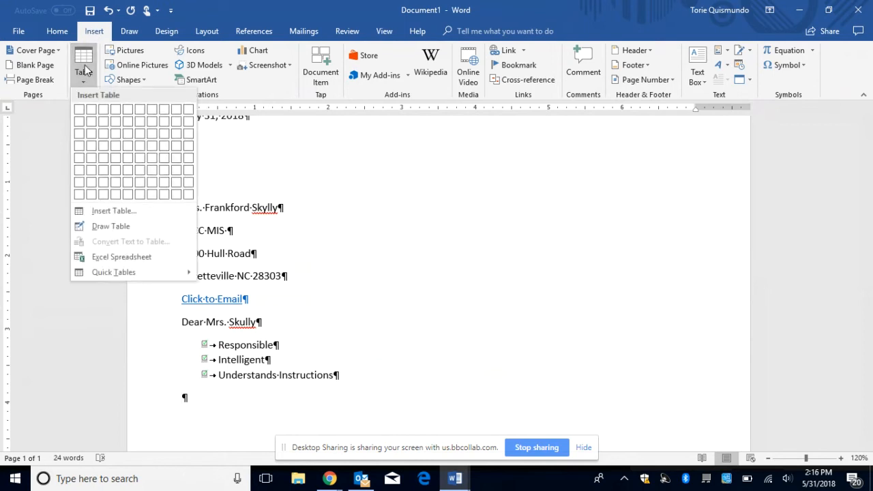
pyautogui.click(91, 120)
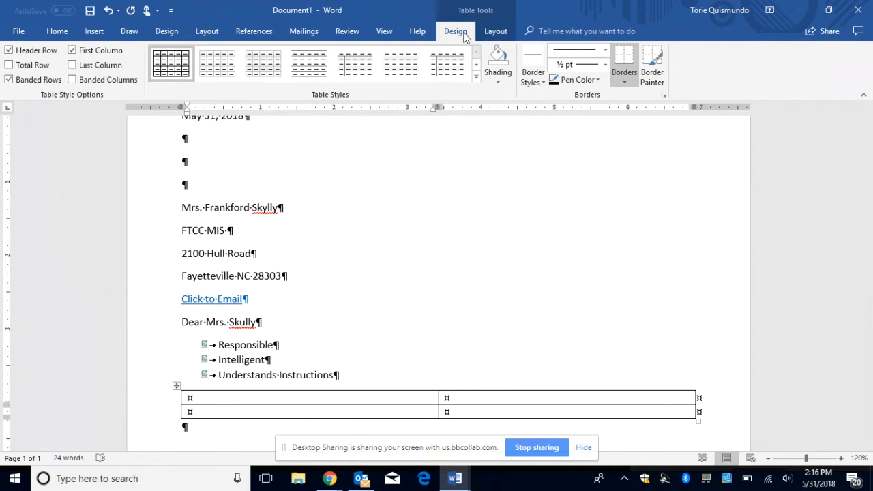
# Step: Insert a new row above the table's first row, making it two columns by three rows
pyautogui.click(491, 31)
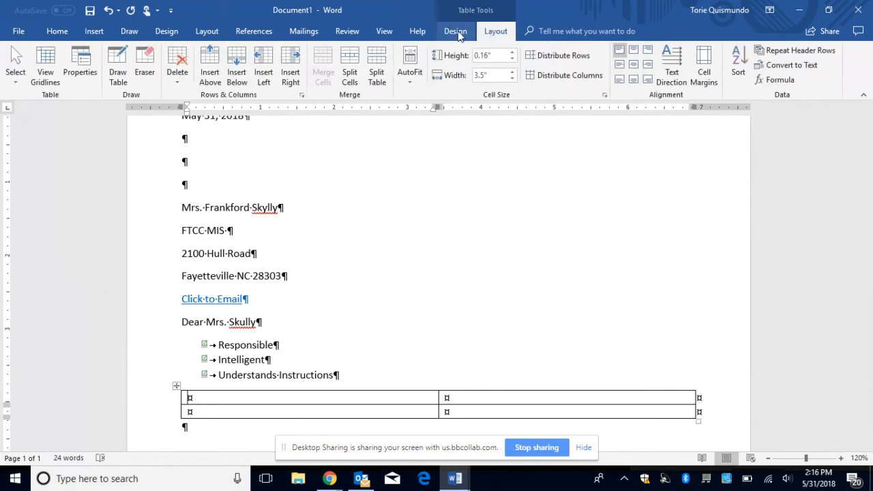
pyautogui.click(456, 32)
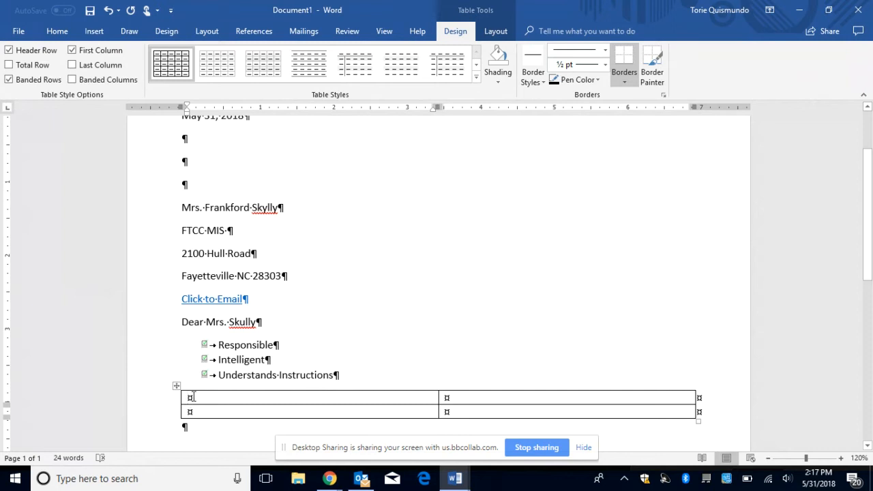
pyautogui.write('Loca')
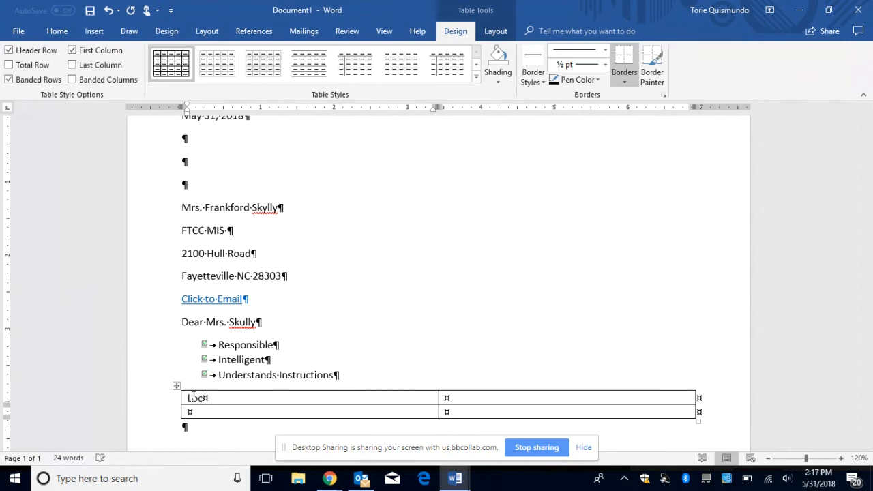
pyautogui.press('BackSpace')
pyautogui.press('BackSpace')
pyautogui.press('BackSpace')
pyautogui.press('BackSpace')
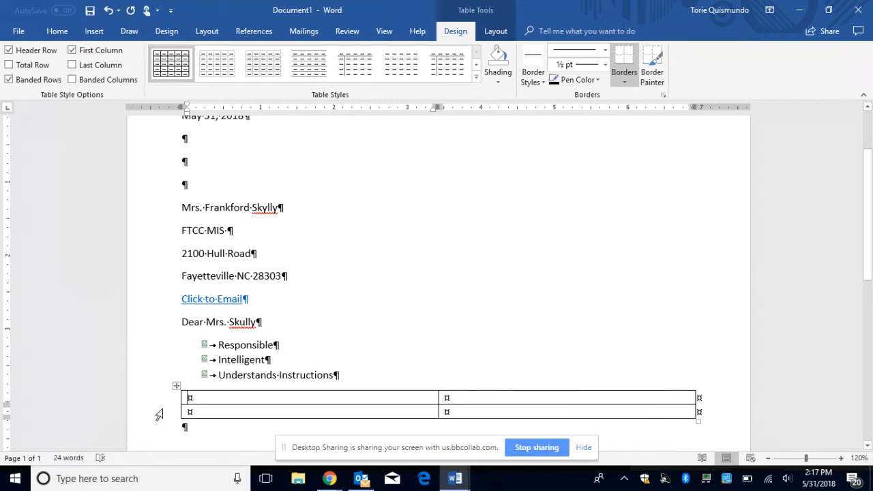
pyautogui.moveTo(176, 412)
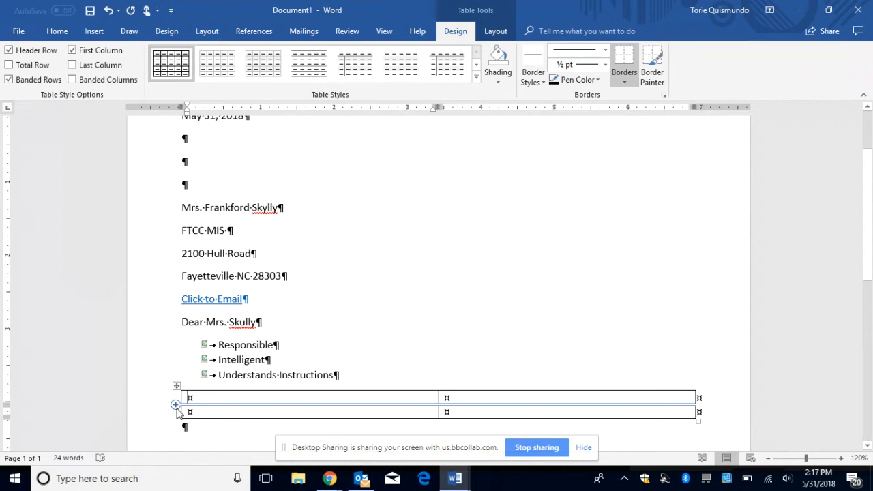
pyautogui.click(178, 399)
pyautogui.click(496, 31)
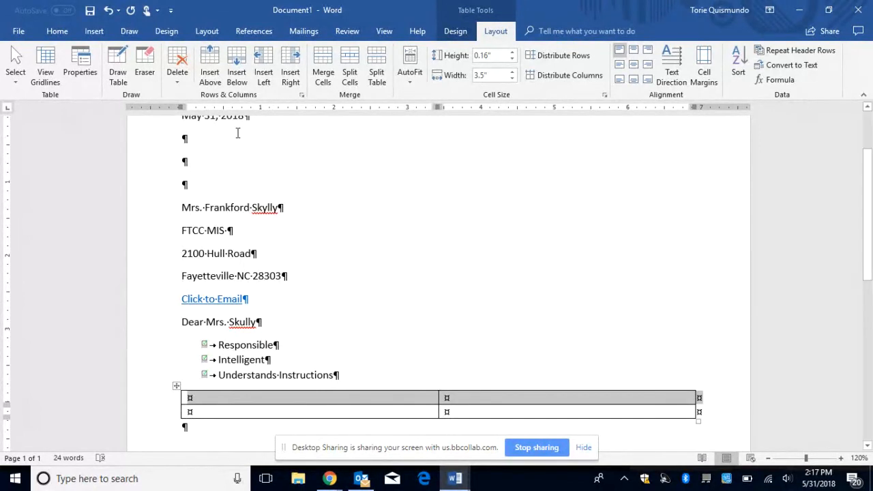
pyautogui.click(213, 66)
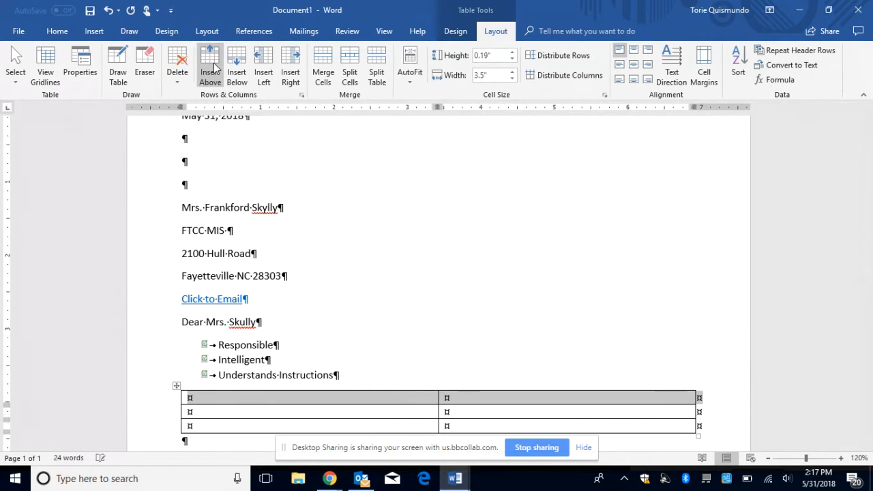
pyautogui.click(207, 398)
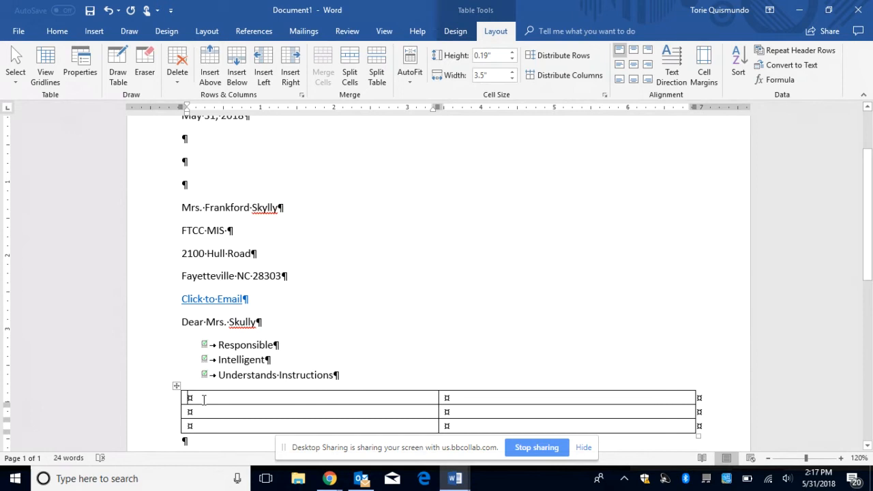
# Step: Enter the table headers Location and Phone Number in the first row
pyautogui.write('Location')
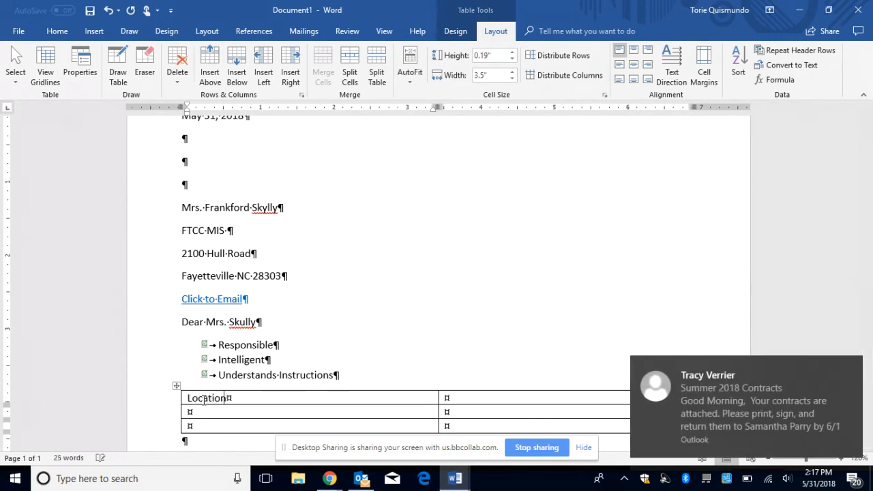
pyautogui.press('Tab')
pyautogui.write('Pho')
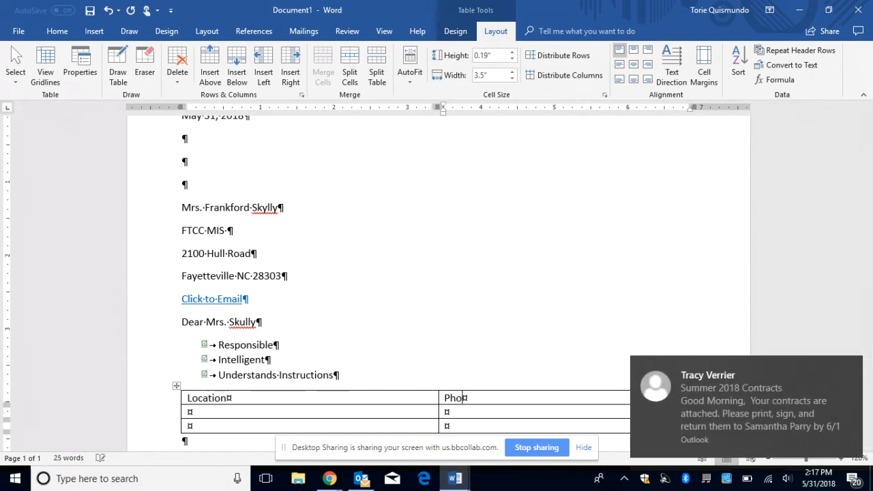
pyautogui.write('ne Number')
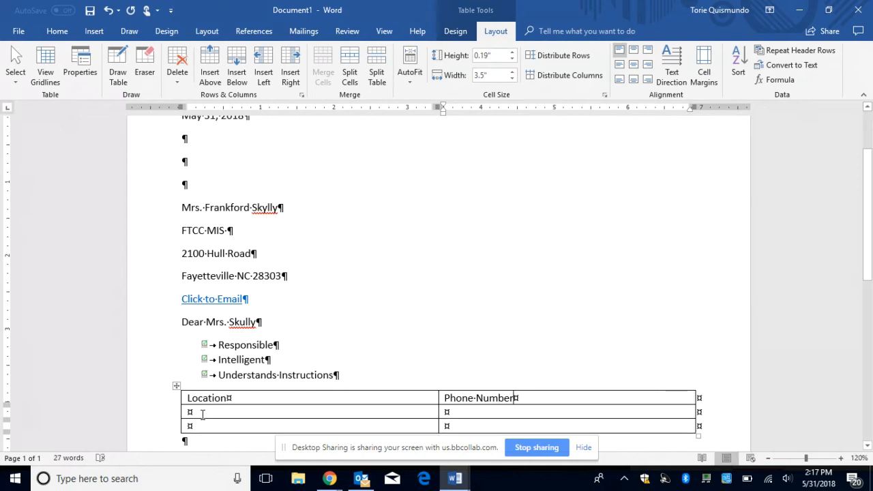
# Step: Fill the rows with Main Campus 8989451 and Fort Bragg 457785, then select the header row
pyautogui.click(203, 414)
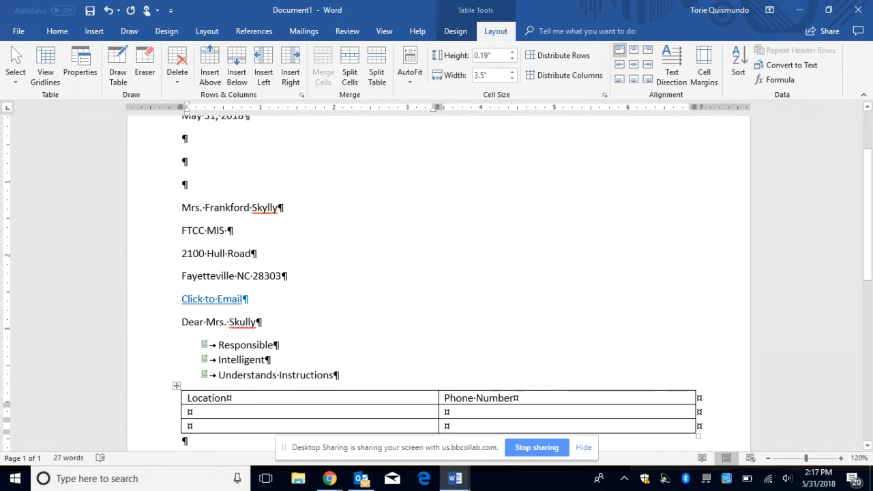
pyautogui.write('Main Campus\t')
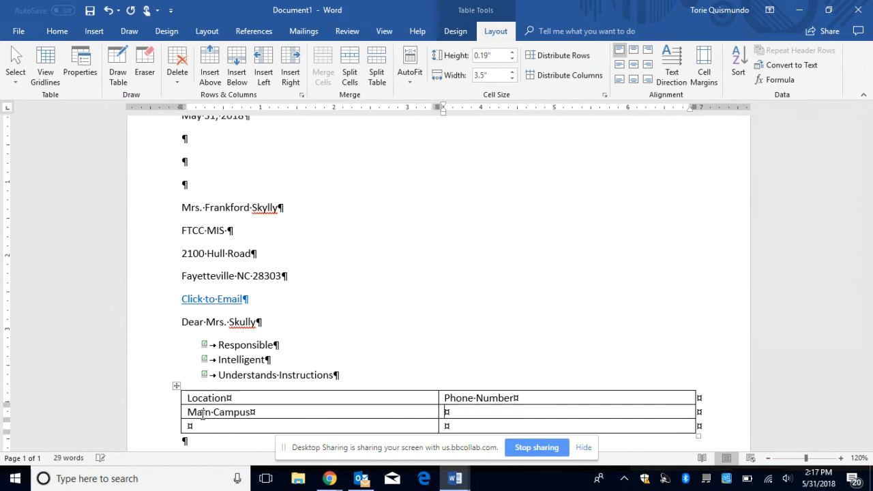
pyautogui.write('8989451 ')
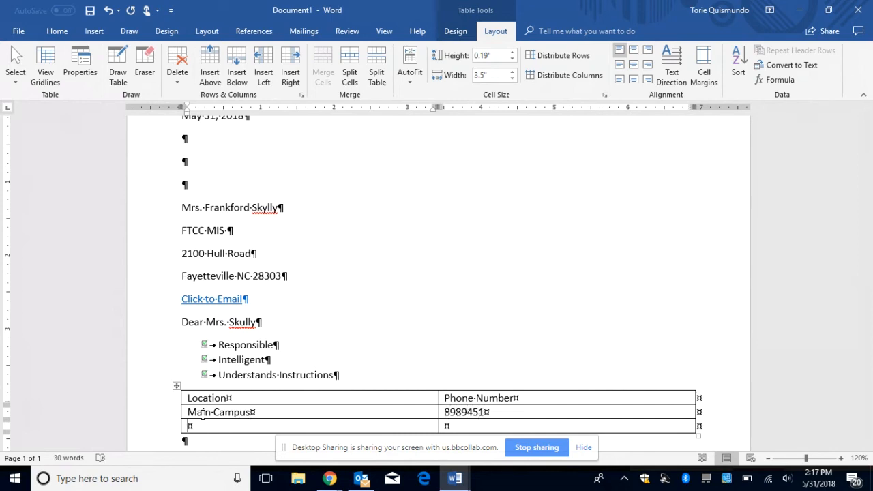
pyautogui.write('Fort Brag')
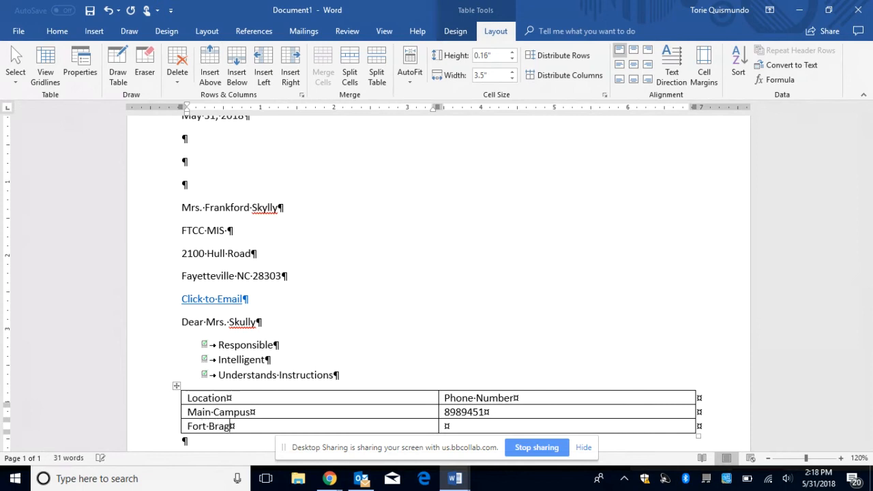
pyautogui.write('g')
pyautogui.press('Tab')
pyautogui.write('457785')
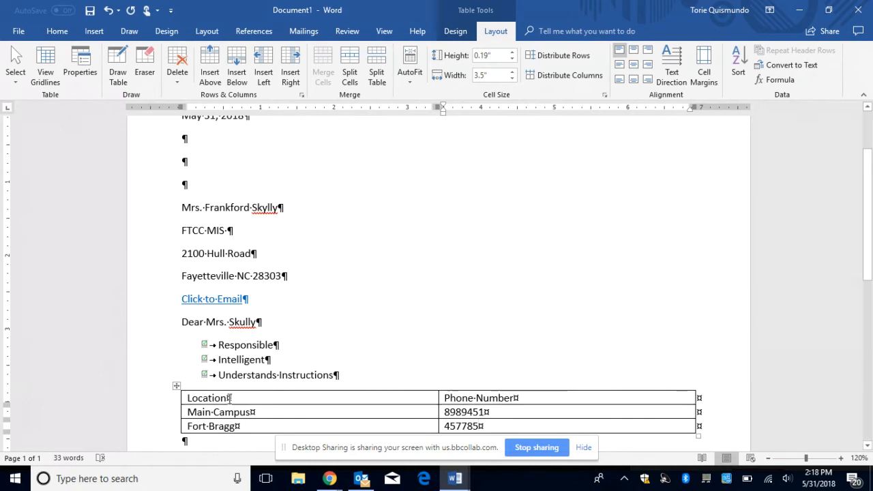
pyautogui.moveTo(229, 399); pyautogui.dragTo(477, 401)
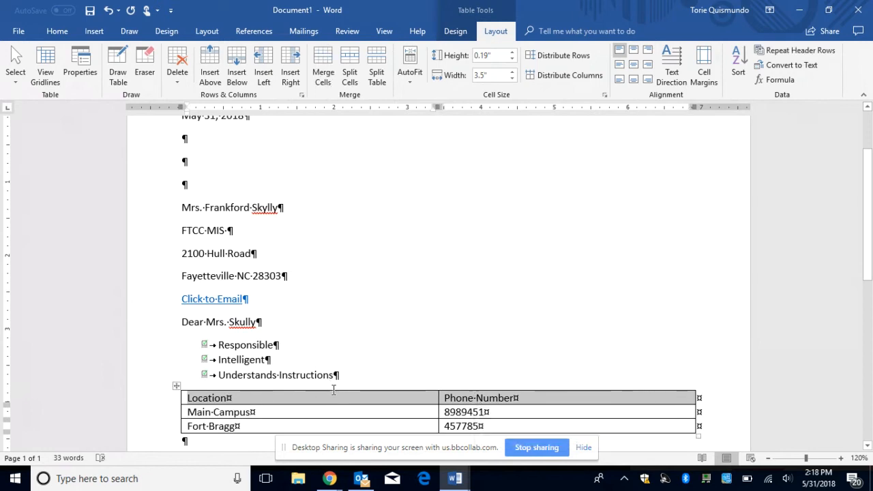
# Step: Toggle the Header Row option off and on, then set the header row to repeat on every page
pyautogui.click(457, 32)
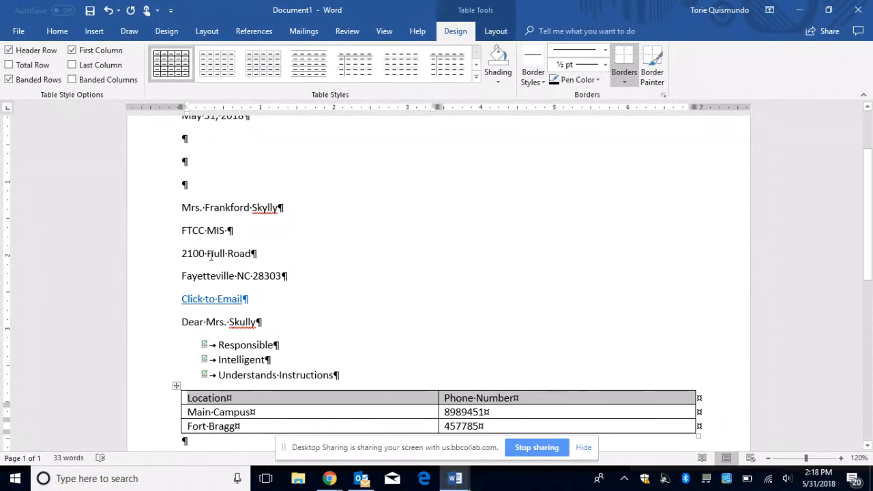
pyautogui.click(160, 401)
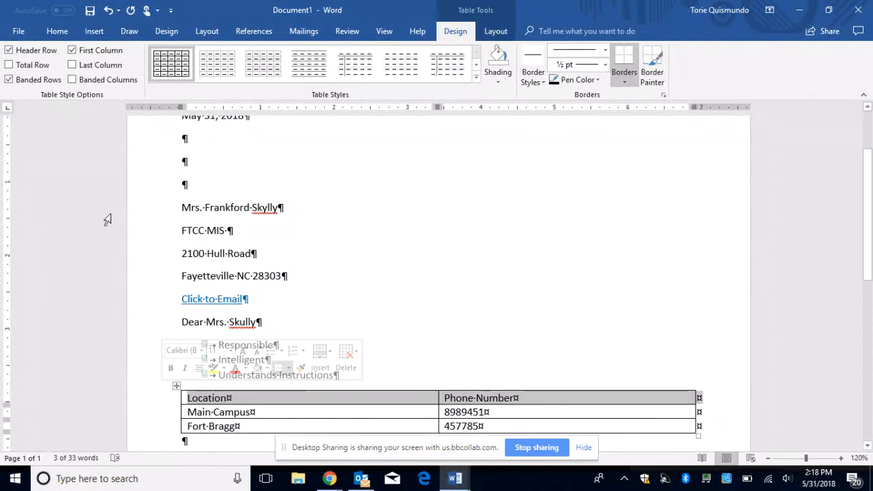
pyautogui.click(9, 50)
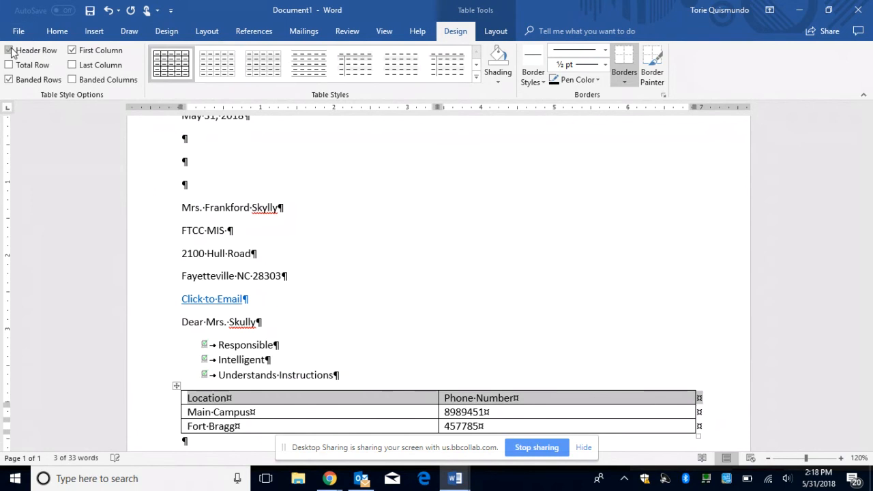
pyautogui.click(9, 51)
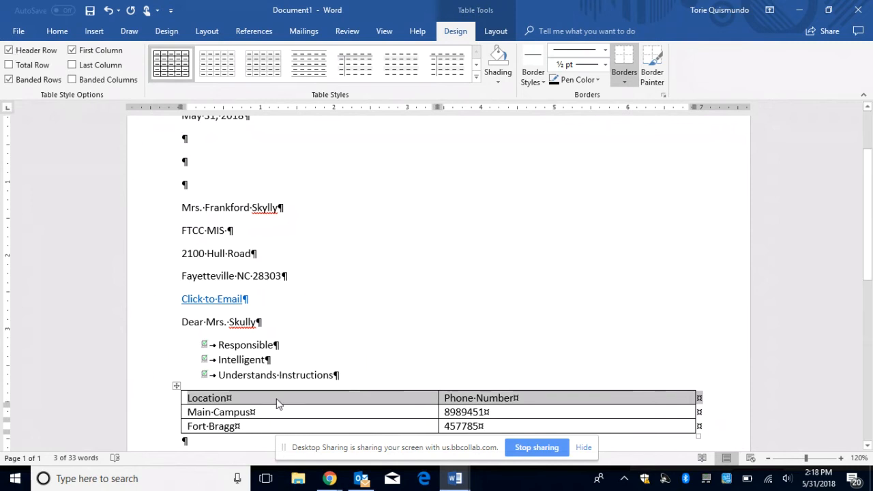
pyautogui.rightClick(177, 386)
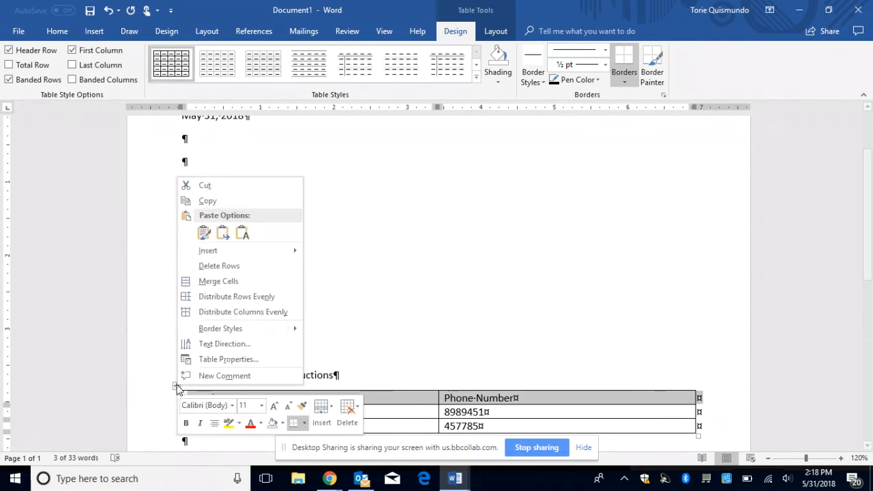
pyautogui.click(214, 360)
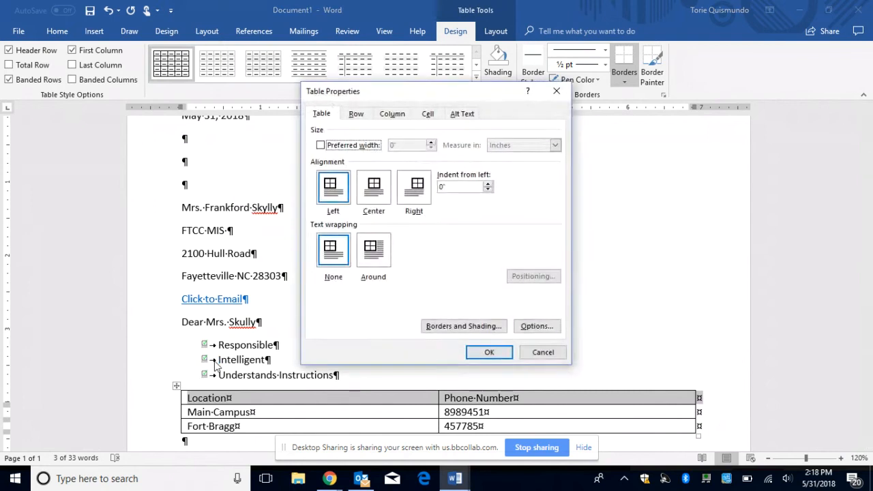
pyautogui.click(356, 115)
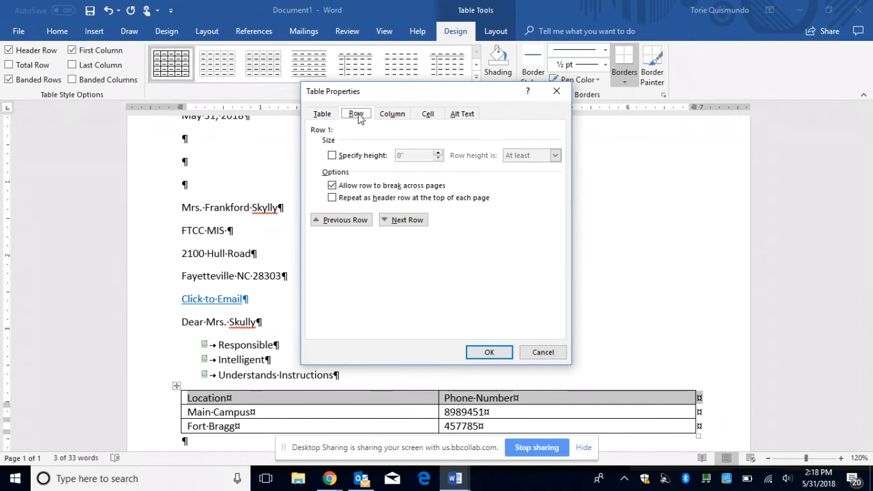
pyautogui.click(333, 198)
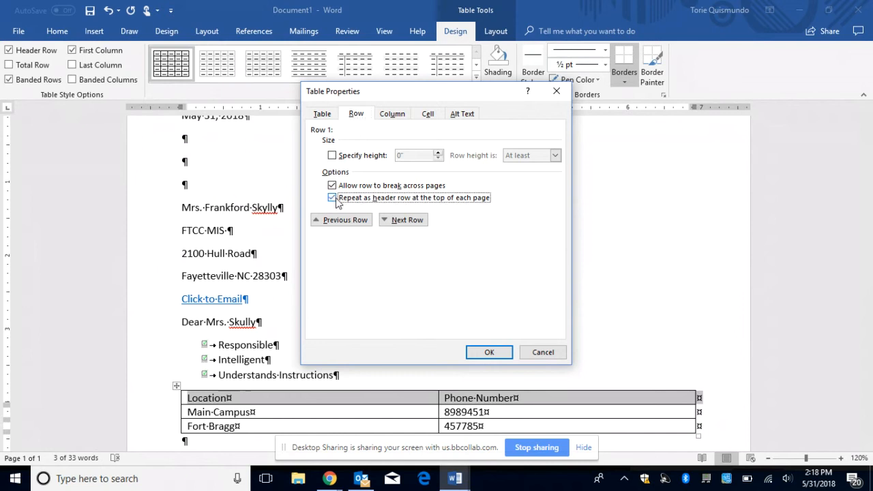
pyautogui.click(505, 356)
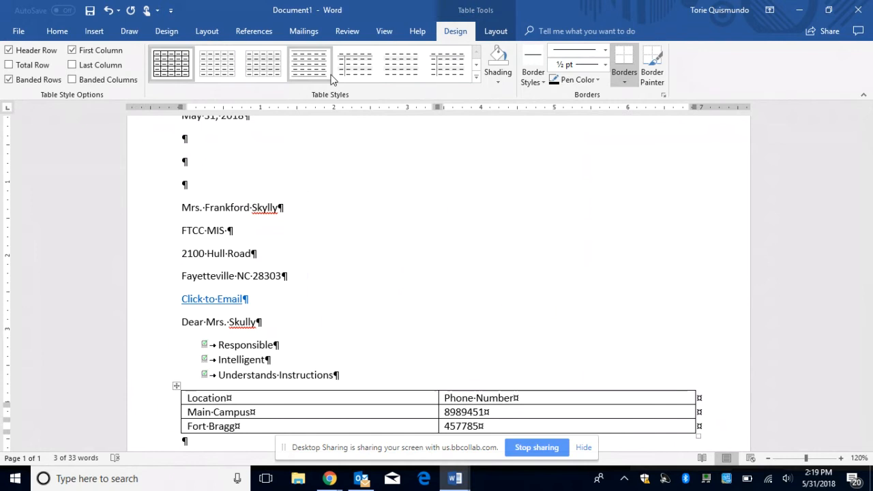
# Step: Apply the orange Grid Table 4 - Accent 2 style to the table
pyautogui.click(476, 79)
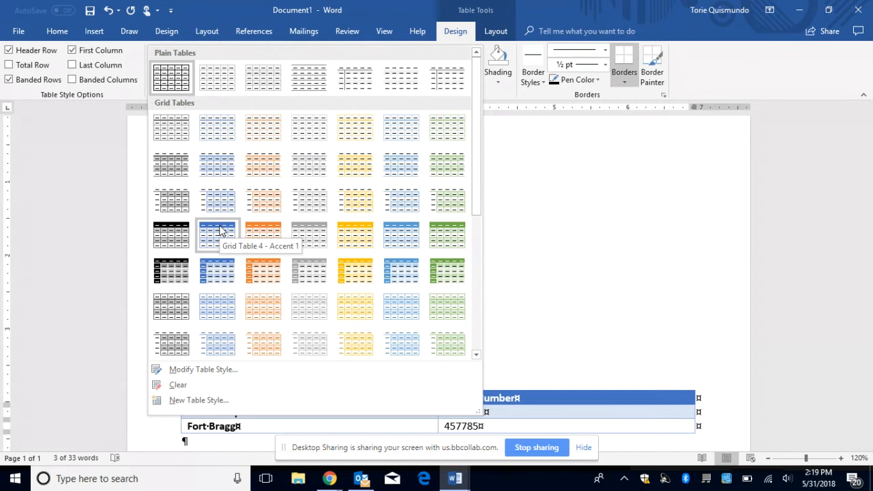
pyautogui.click(258, 237)
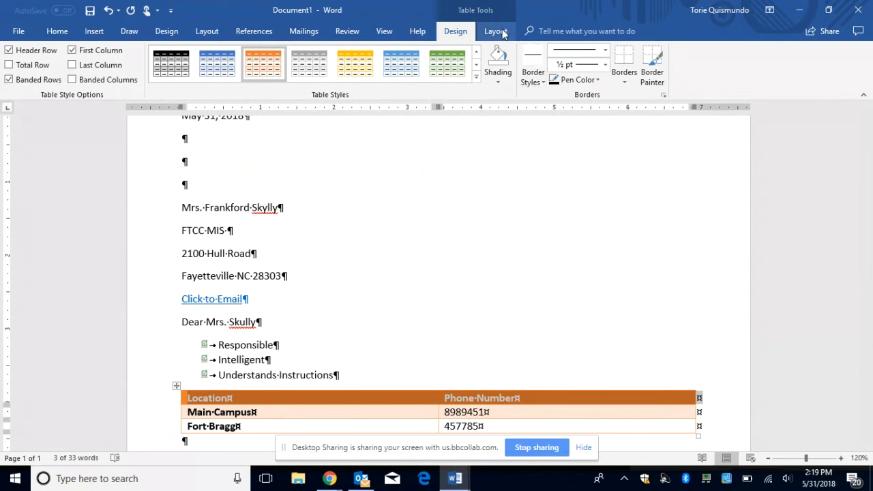
pyautogui.click(496, 31)
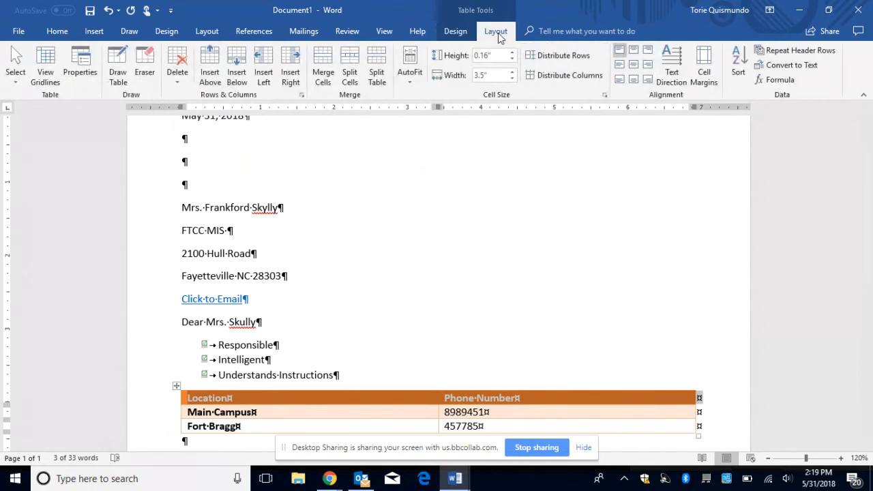
# Step: Try the AutoFit options, settle on AutoFit Contents, and widen the Phone Number column
pyautogui.click(409, 67)
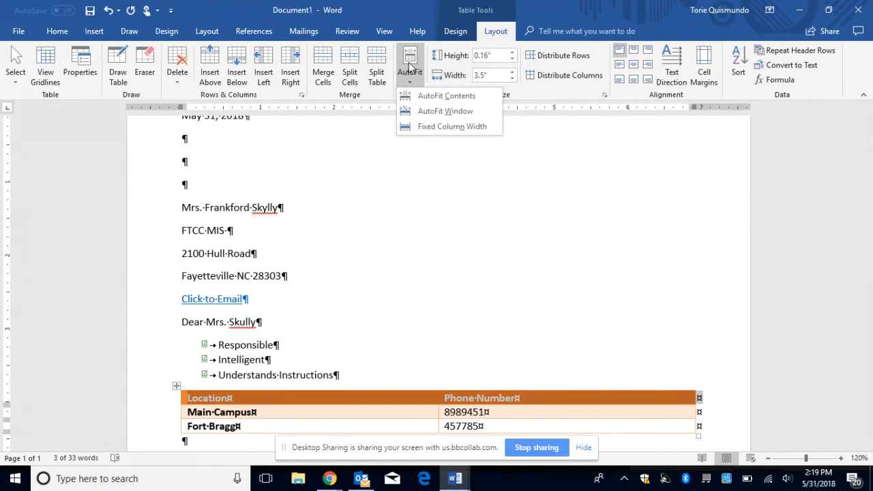
pyautogui.click(415, 95)
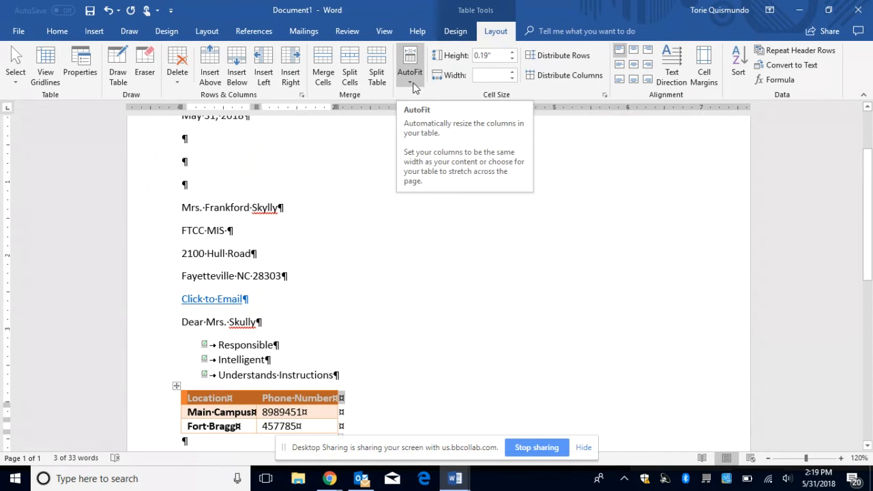
pyautogui.click(413, 82)
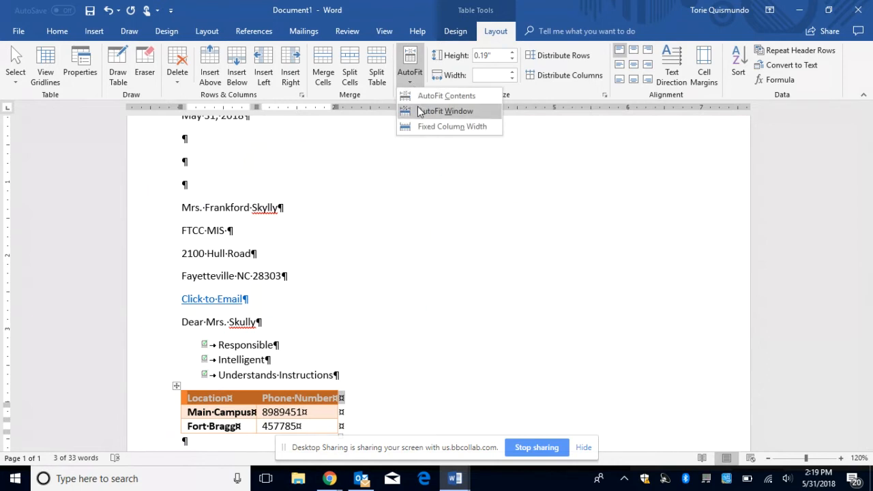
pyautogui.click(445, 111)
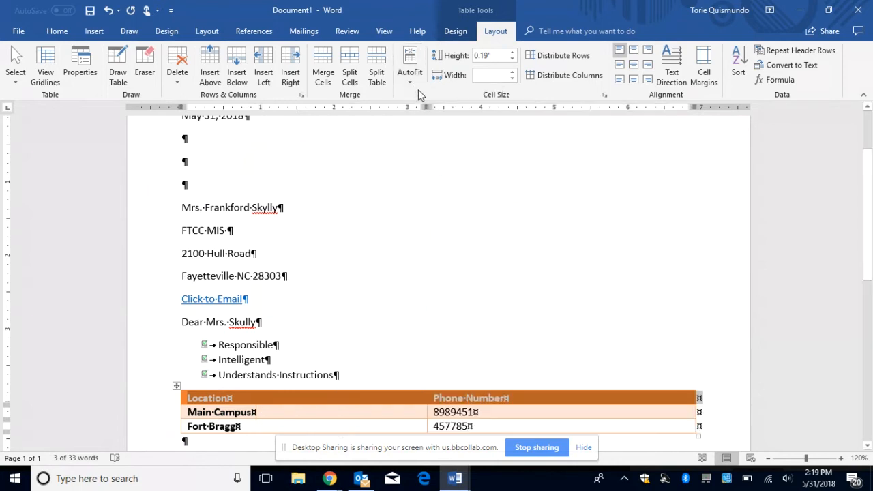
pyautogui.click(411, 76)
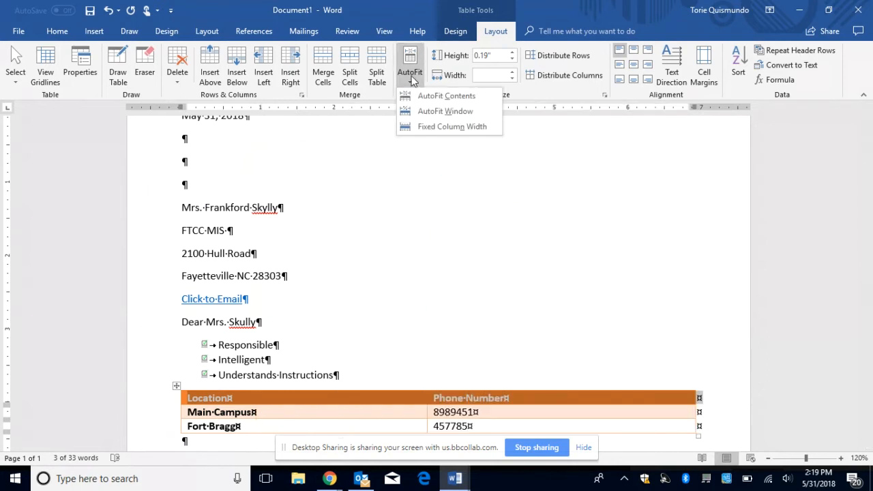
pyautogui.click(421, 128)
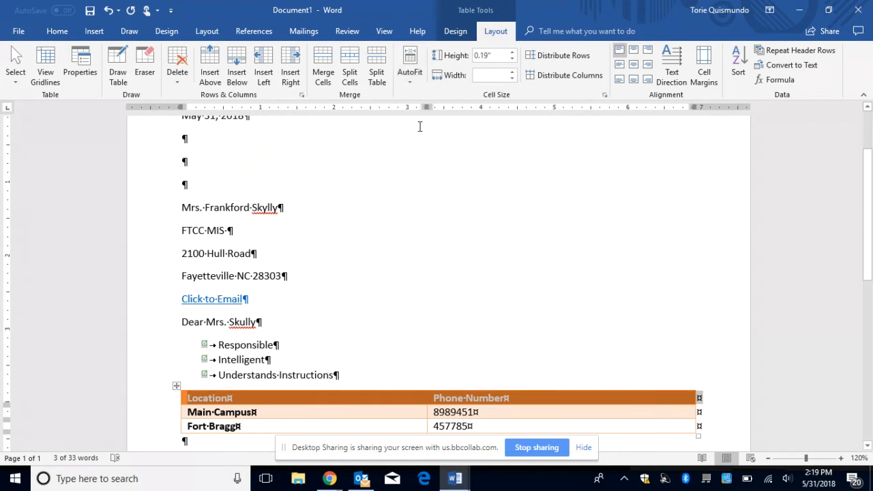
pyautogui.click(413, 75)
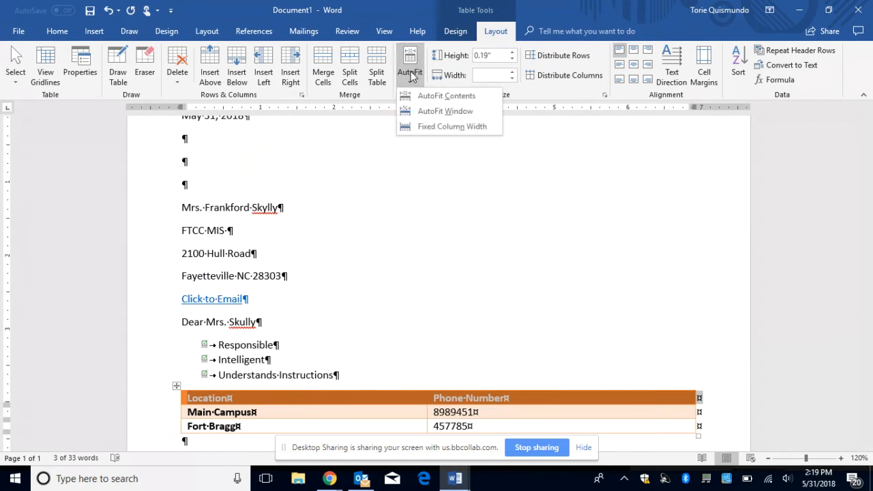
pyautogui.click(472, 194)
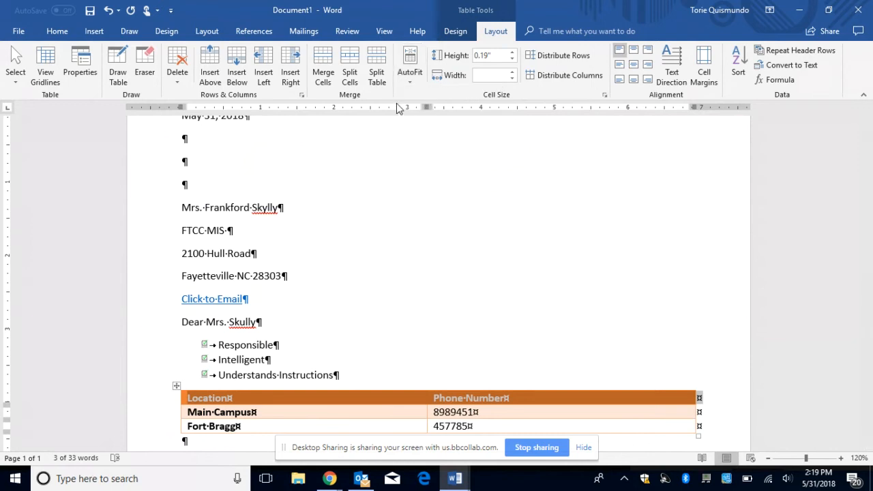
pyautogui.click(410, 74)
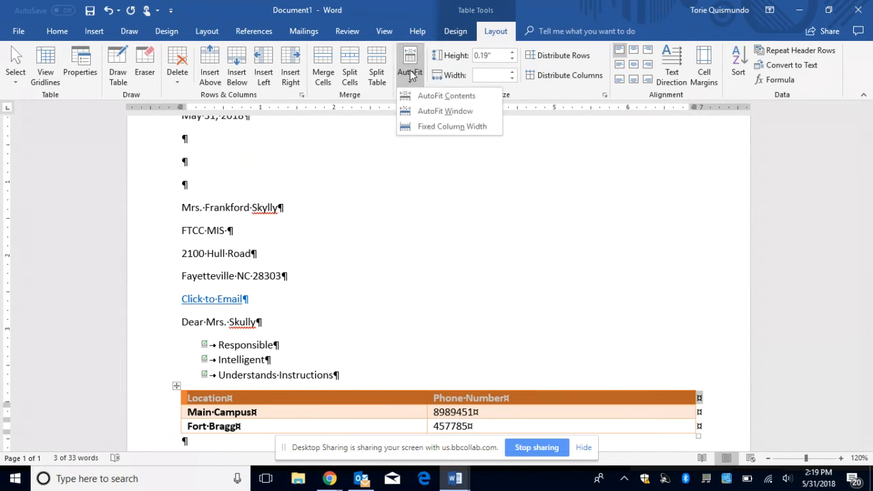
pyautogui.click(416, 97)
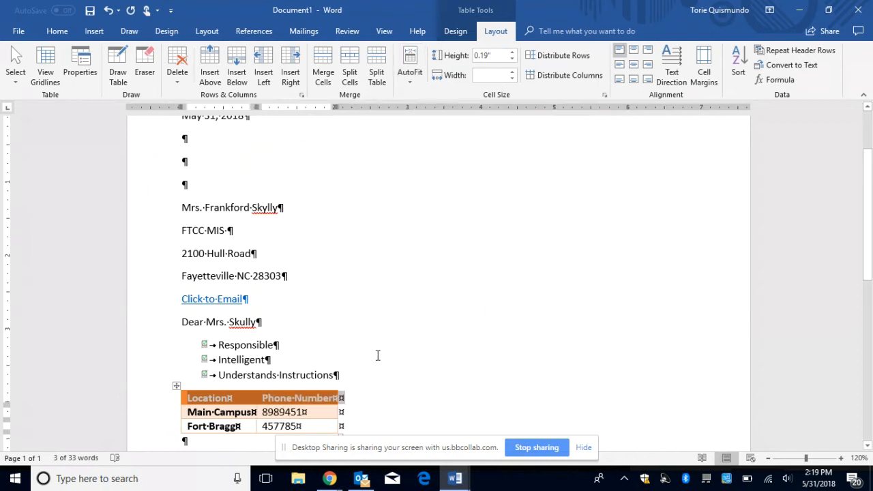
pyautogui.doubleClick(255, 398)
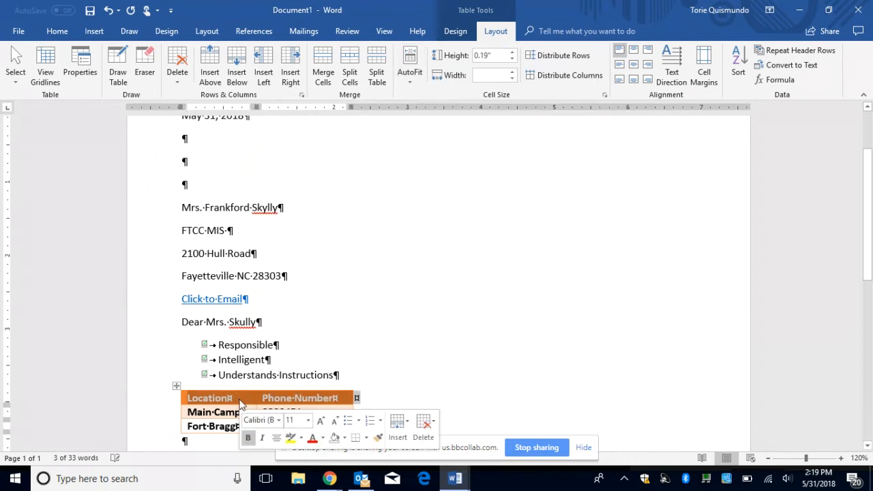
# Step: Select the whole table and distribute its rows and columns evenly
pyautogui.click(177, 386)
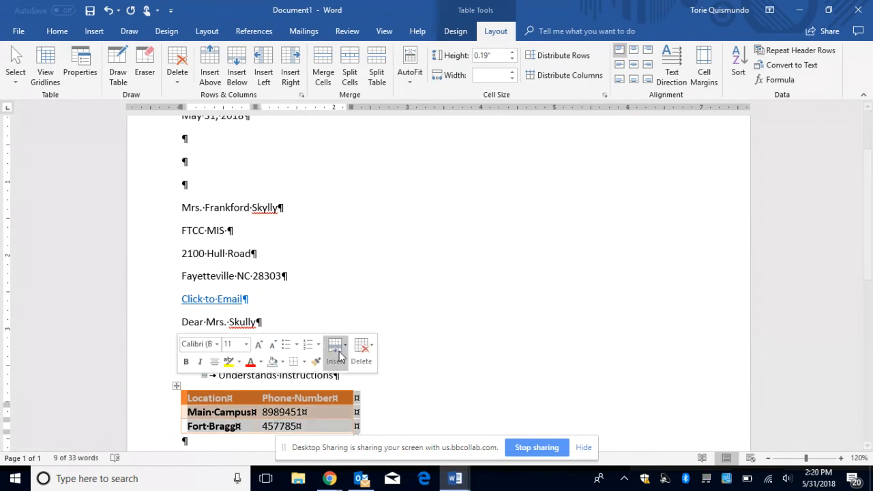
pyautogui.click(551, 60)
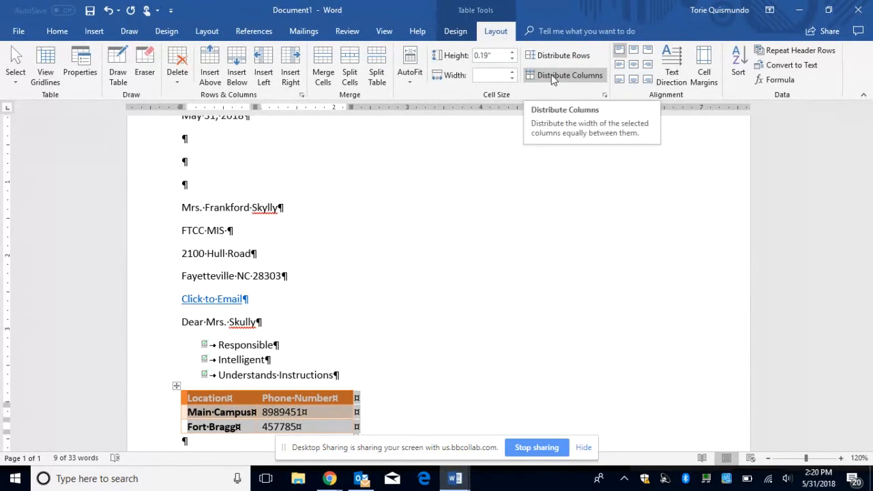
pyautogui.click(551, 75)
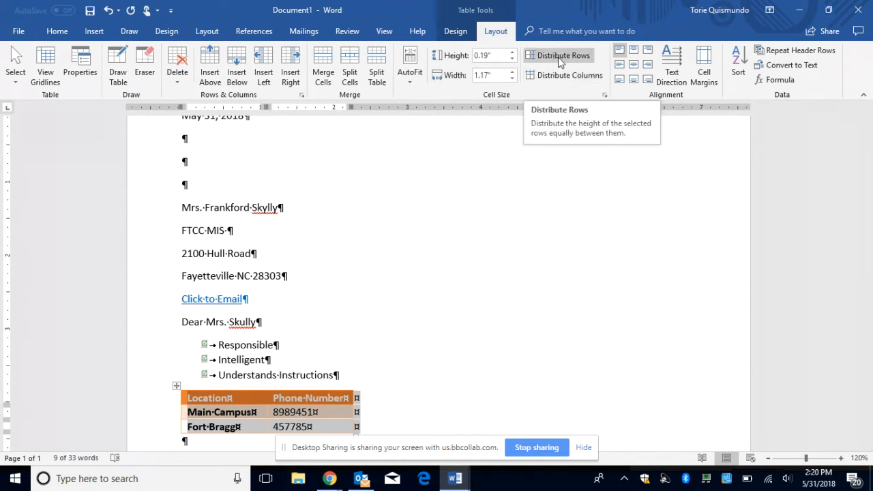
pyautogui.click(411, 79)
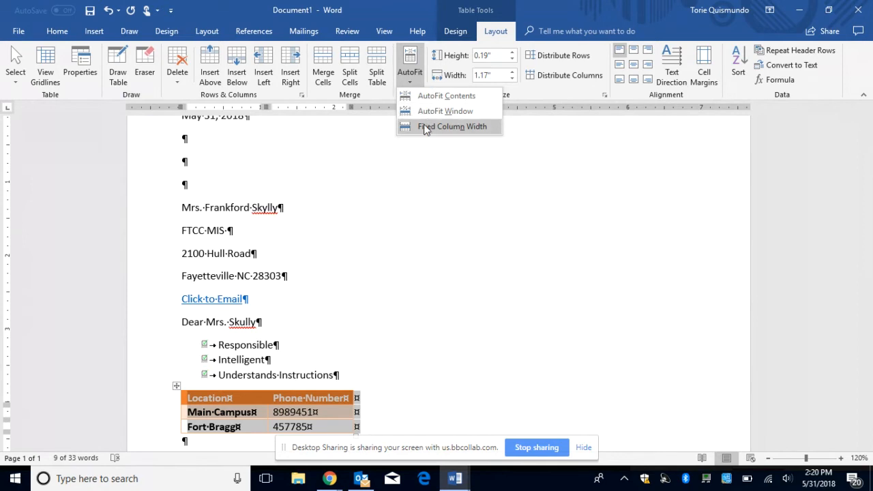
pyautogui.click(459, 217)
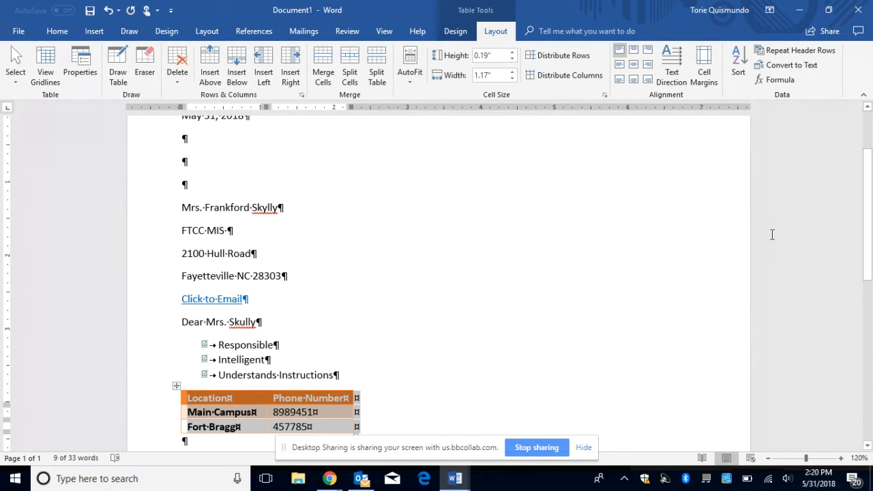
# Step: Add a fourth row below Fort Bragg with 'Information updated 2018' in its first cell
pyautogui.scroll(-2, 869, 239)
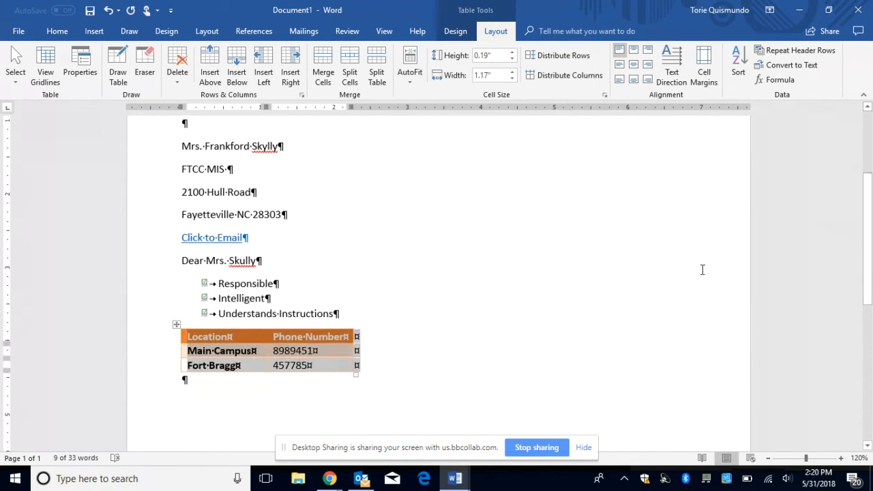
pyautogui.click(329, 366)
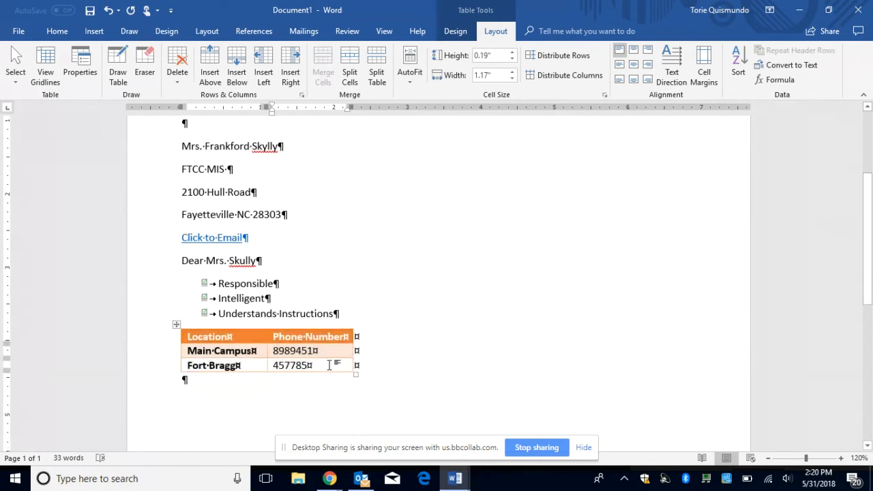
pyautogui.press('Return')
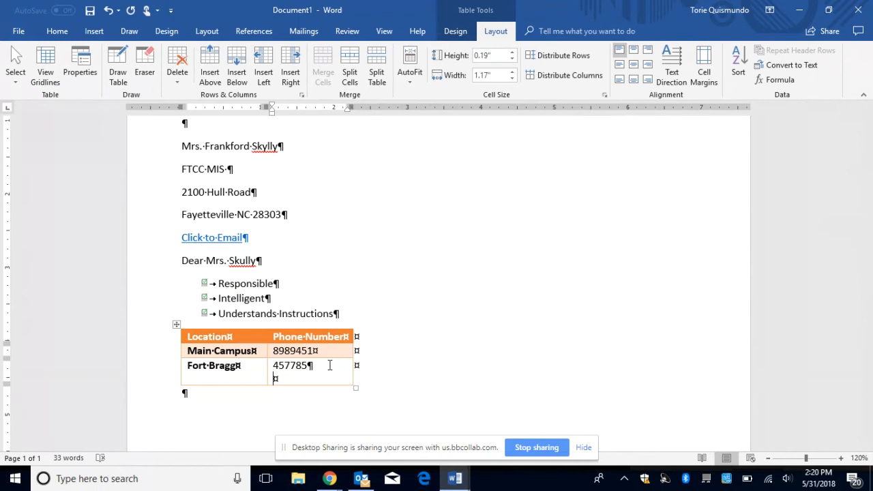
pyautogui.press('BackSpace')
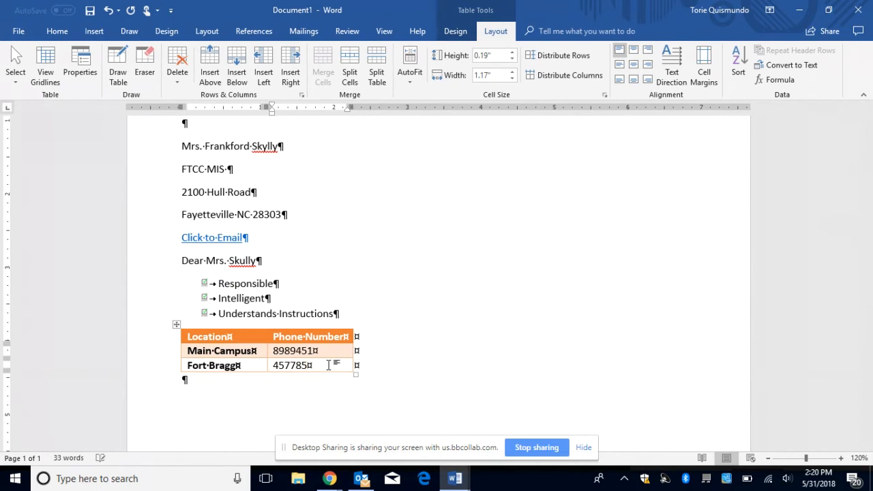
pyautogui.press('Tab')
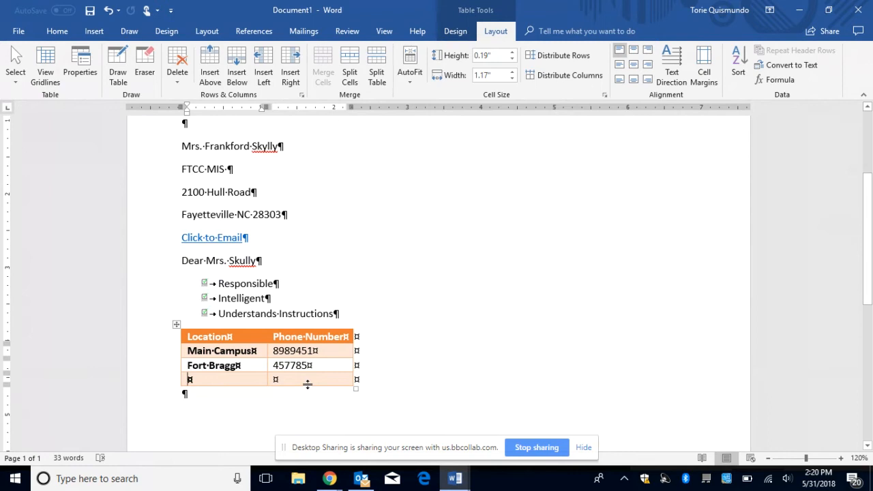
pyautogui.write('Information ')
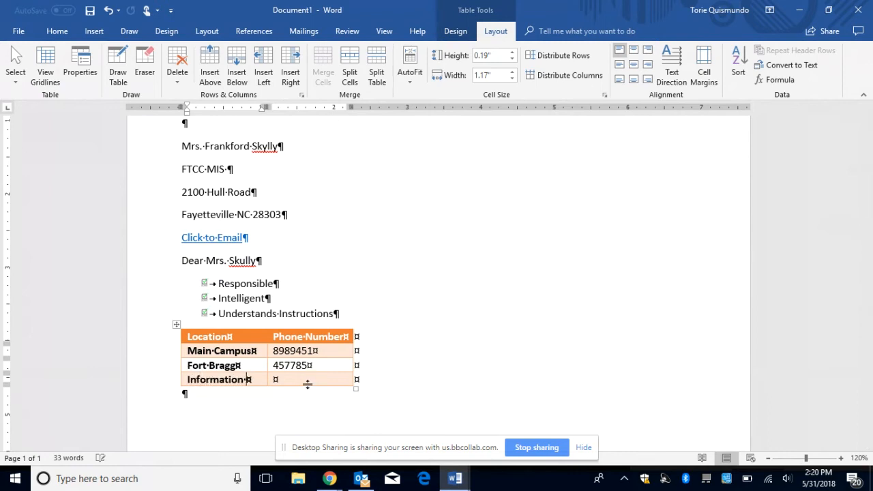
pyautogui.write('updated ')
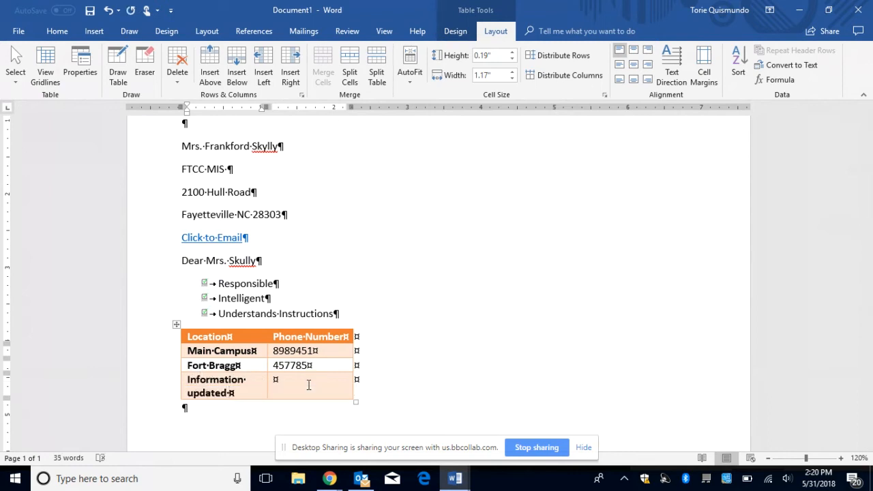
pyautogui.write('2018')
pyautogui.click(461, 386)
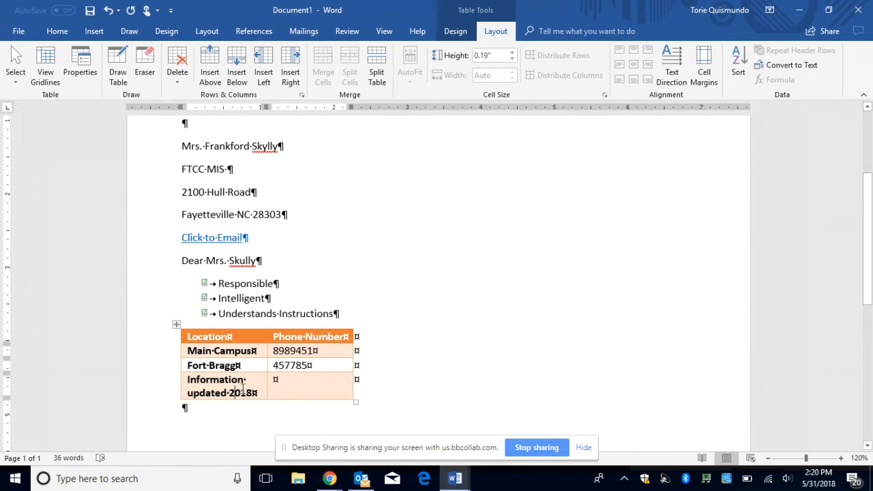
pyautogui.moveTo(237, 389); pyautogui.dragTo(277, 394)
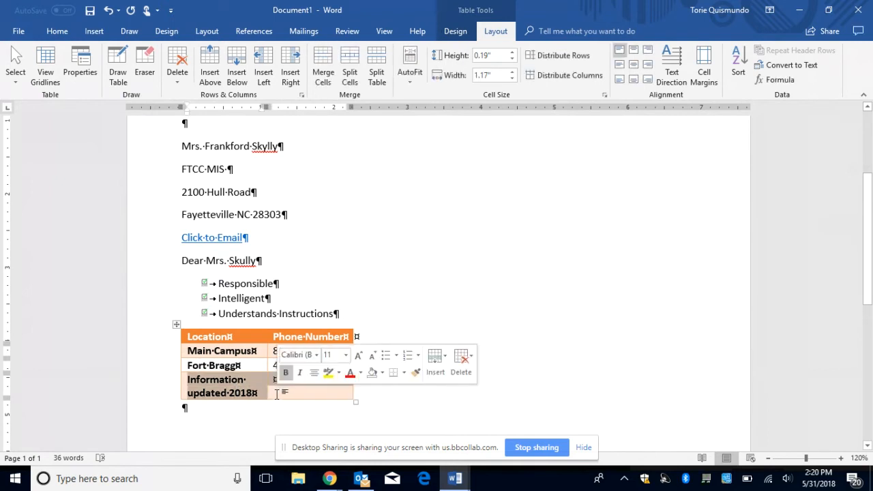
# Step: Merge the last row into one 'Information updated 2018' cell, then select the whole table
pyautogui.click(326, 74)
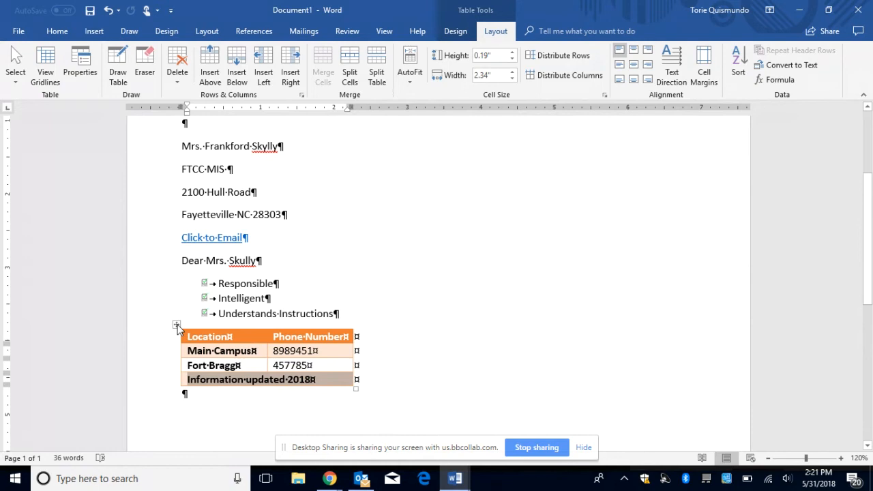
pyautogui.click(455, 31)
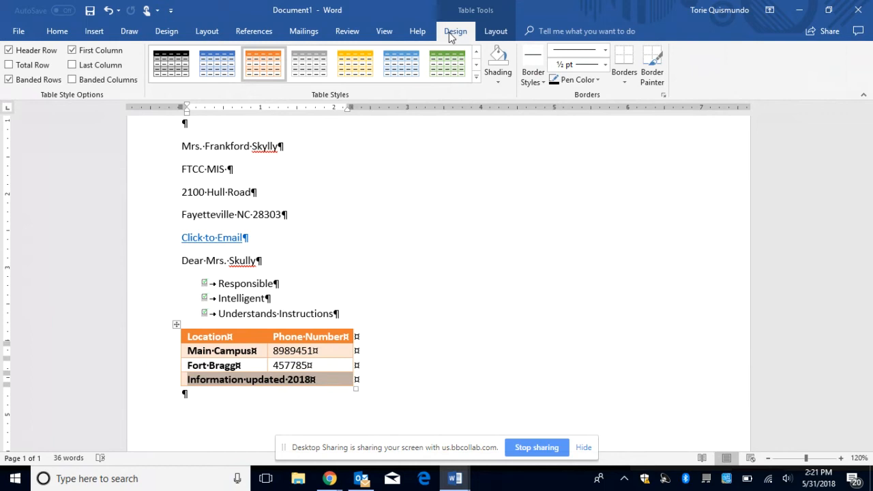
pyautogui.click(497, 32)
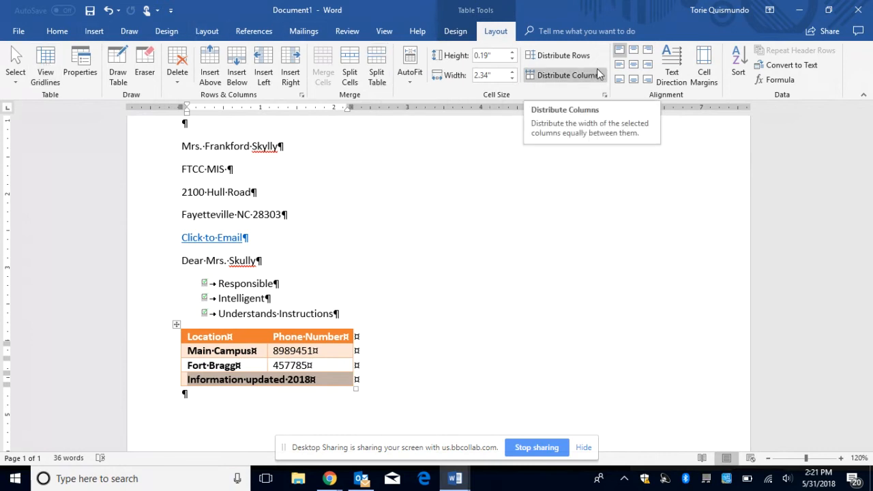
pyautogui.click(503, 352)
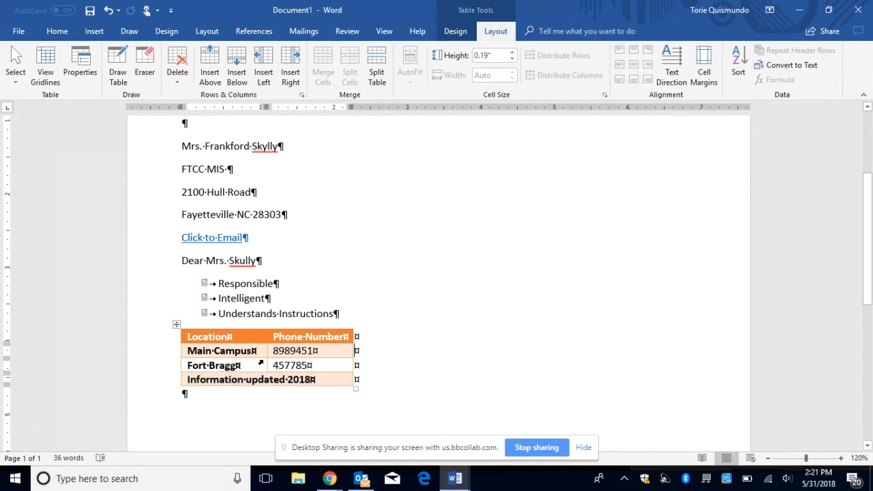
pyautogui.click(176, 324)
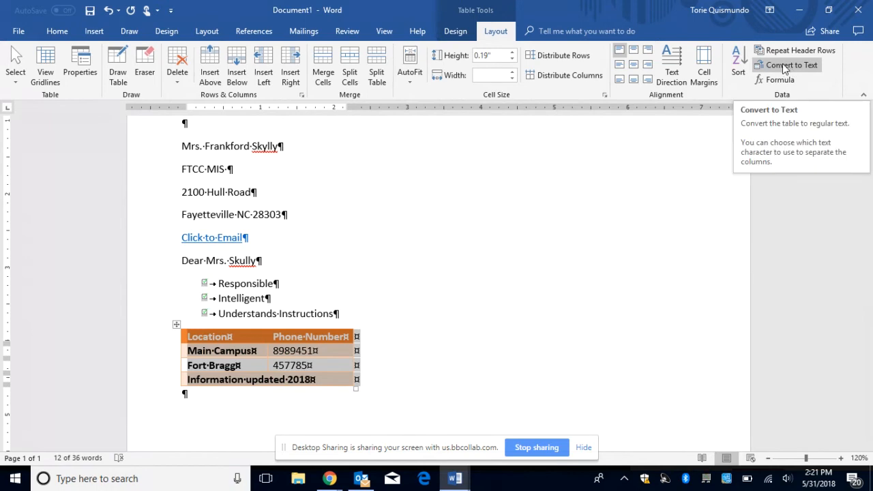
# Step: Convert the Location/Phone Number table to text with tabs as the separator
pyautogui.click(783, 63)
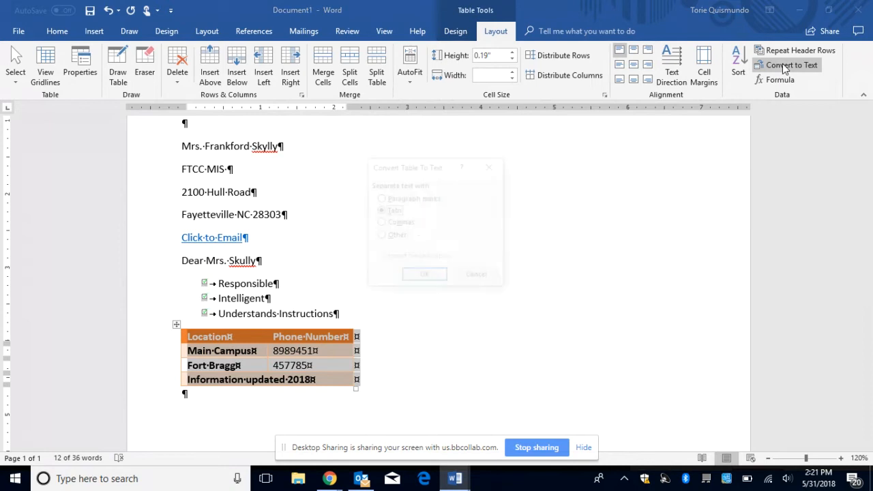
pyautogui.click(430, 277)
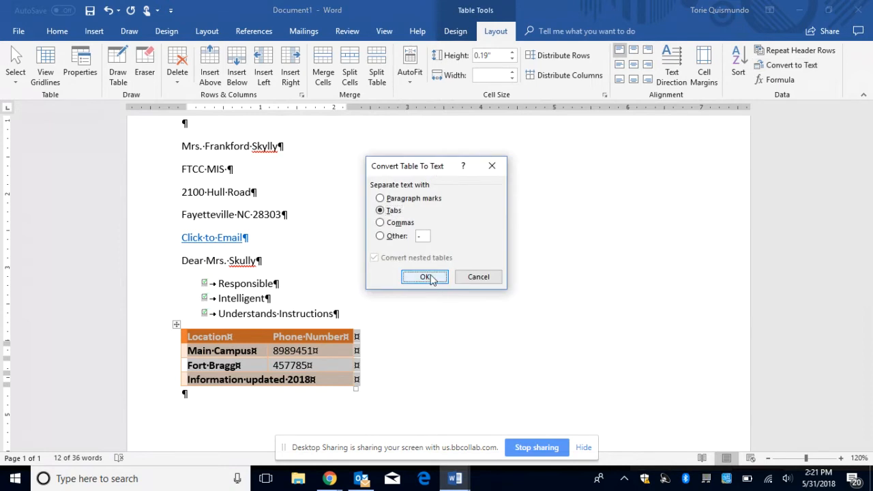
pyautogui.click(436, 353)
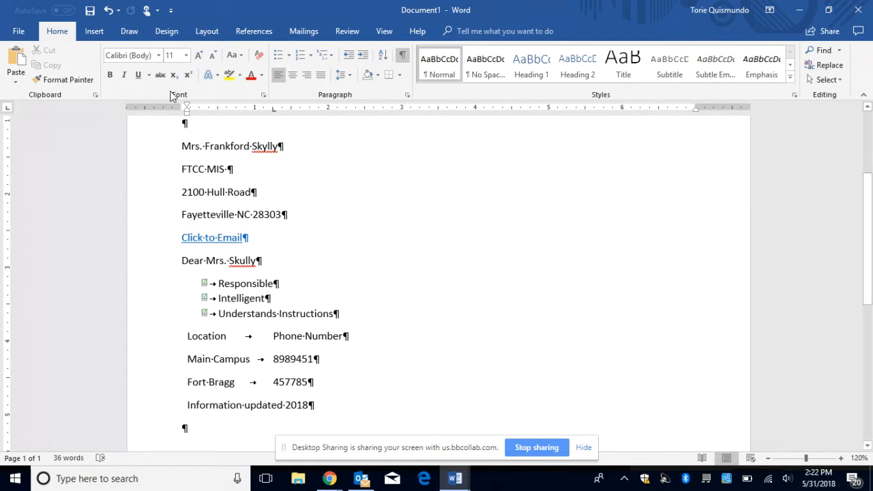
pyautogui.click(107, 11)
# Step: Set the whole document to 1.15 line spacing and remove the space after paragraphs
pyautogui.rightClick(349, 80)
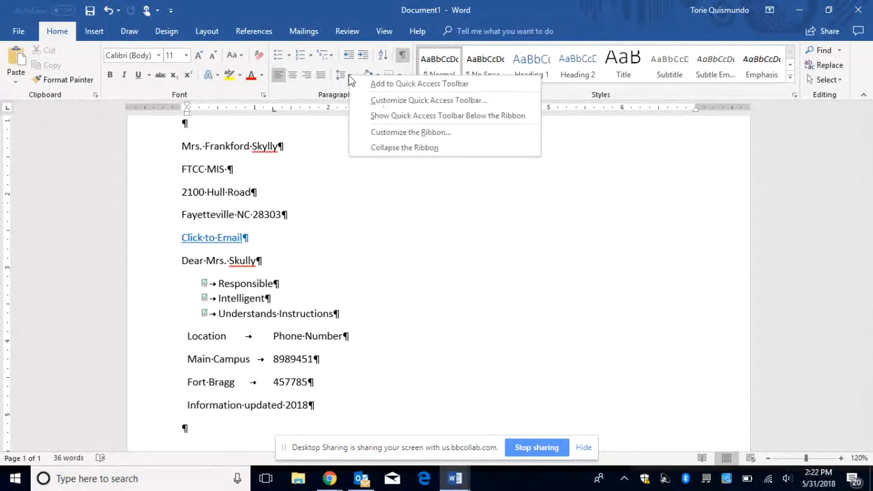
pyautogui.click(348, 76)
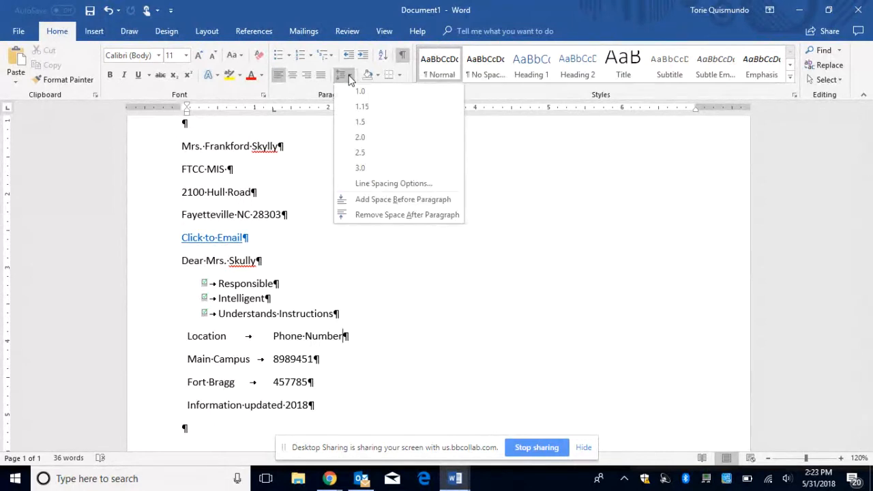
pyautogui.click(408, 279)
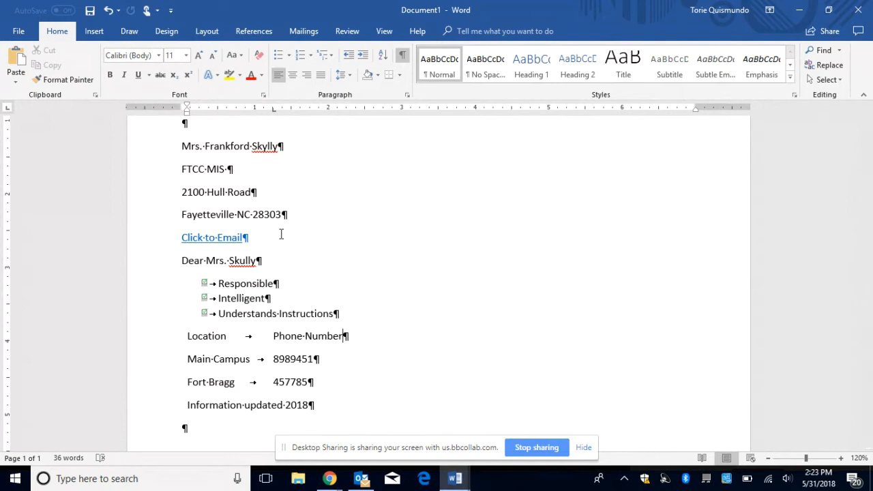
pyautogui.hotkey('ctrl', 'a')
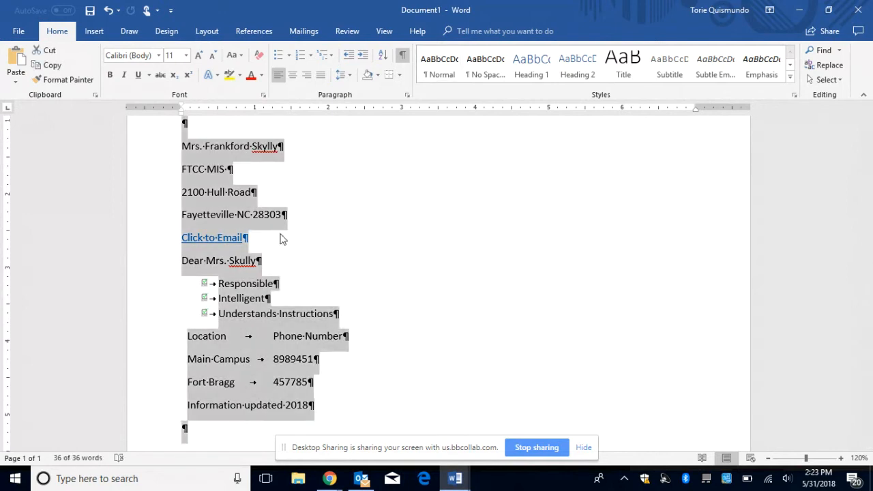
pyautogui.click(350, 76)
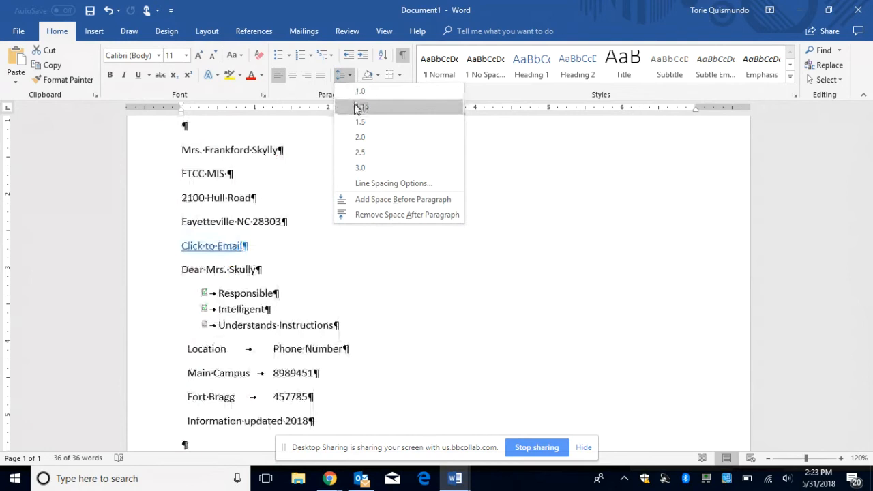
pyautogui.click(354, 106)
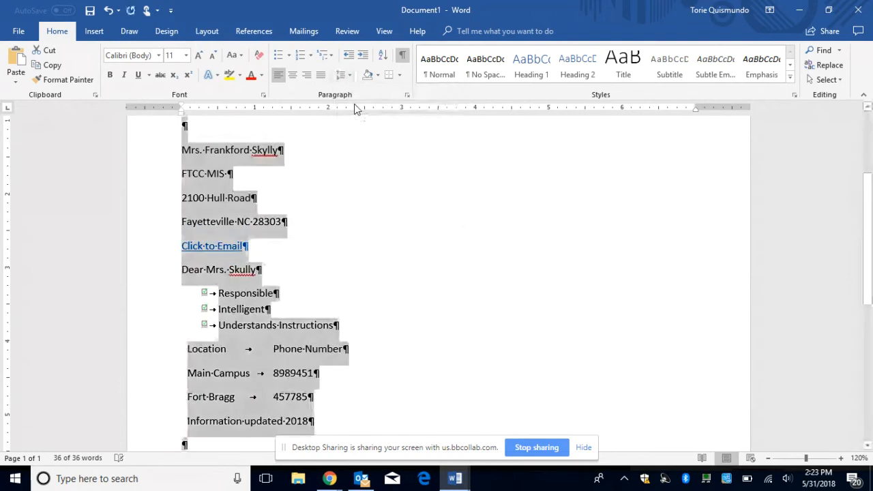
pyautogui.click(355, 198)
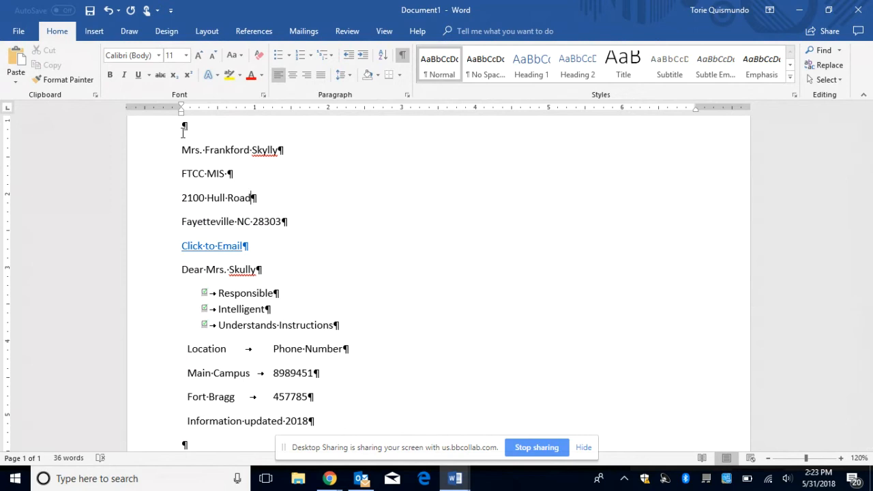
pyautogui.hotkey('ctrl', 'a')
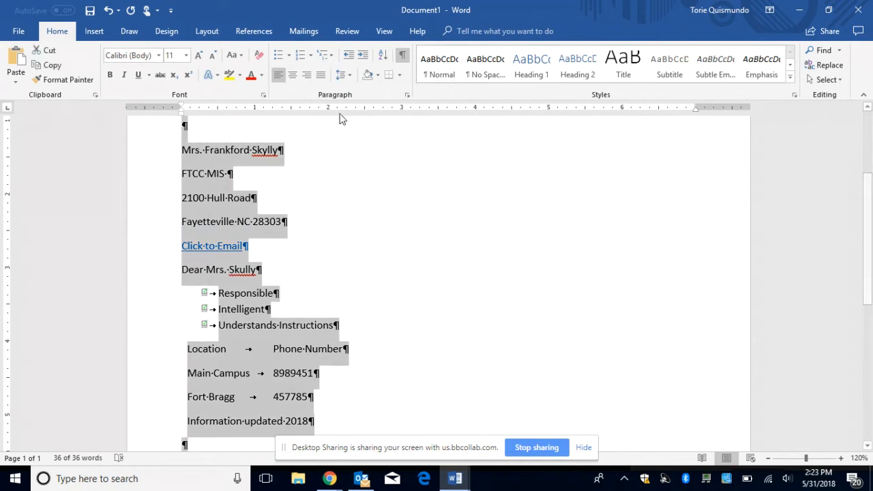
pyautogui.click(347, 77)
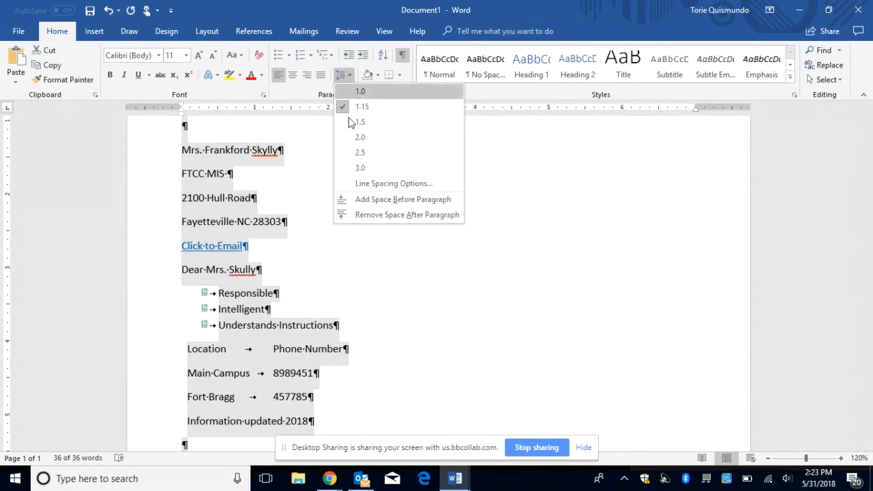
pyautogui.click(365, 215)
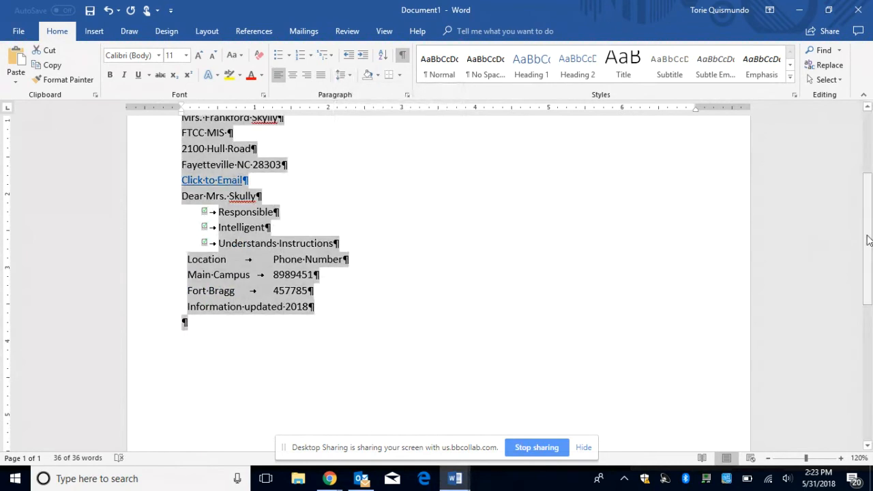
pyautogui.moveTo(868, 239); pyautogui.dragTo(869, 207)
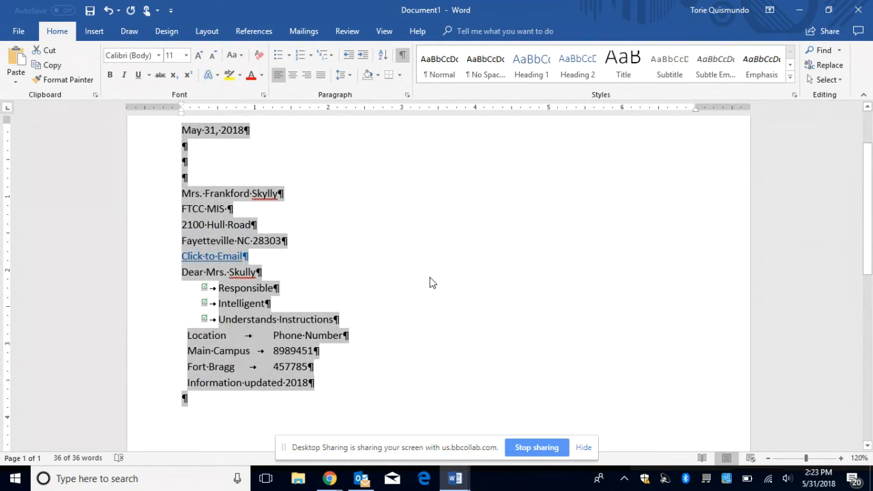
pyautogui.click(369, 307)
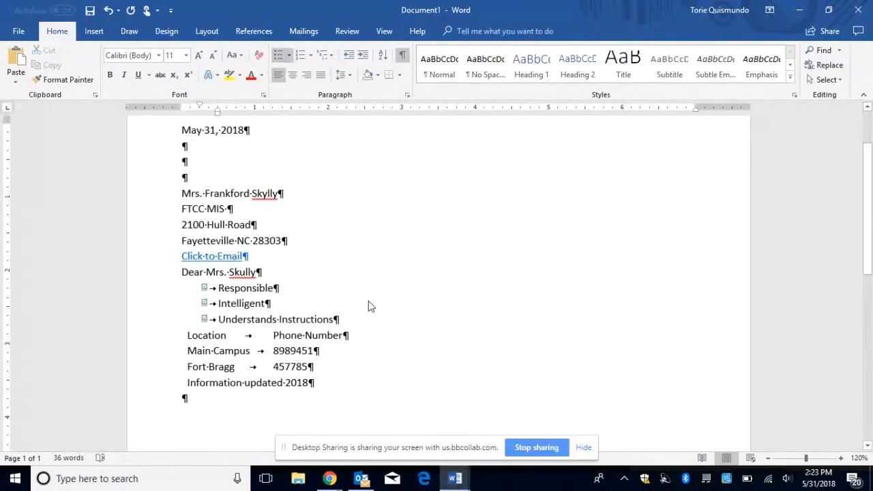
# Step: Double-space the whole letter and add space after each paragraph
pyautogui.hotkey('ctrl', 'a')
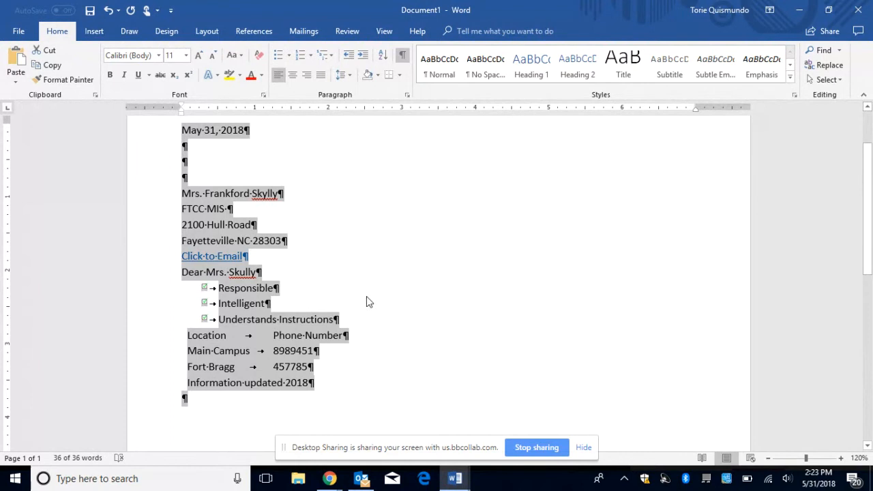
pyautogui.click(348, 75)
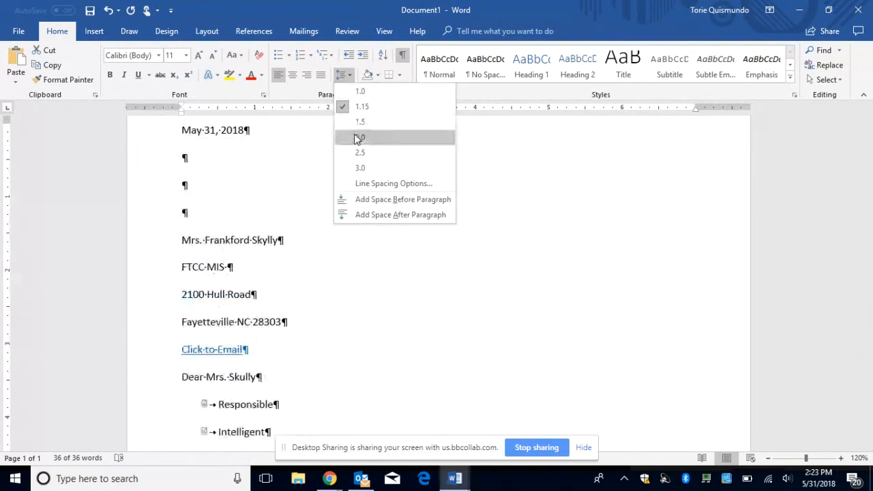
pyautogui.click(356, 137)
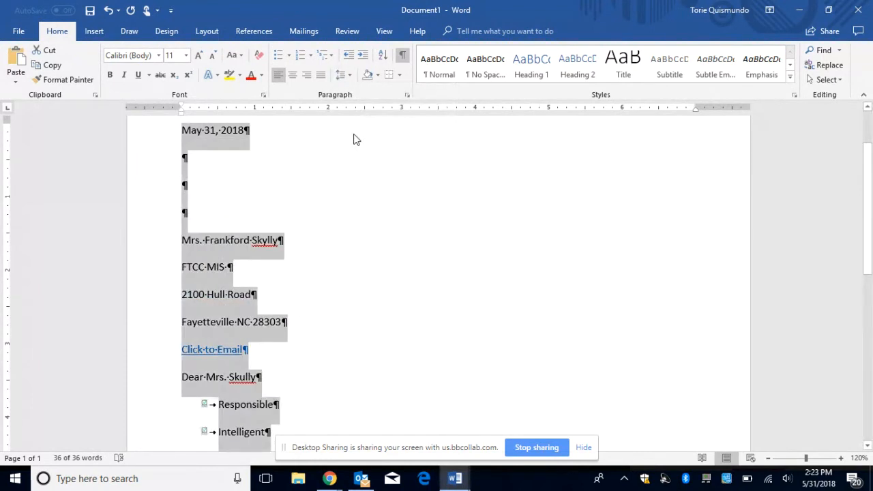
pyautogui.click(417, 268)
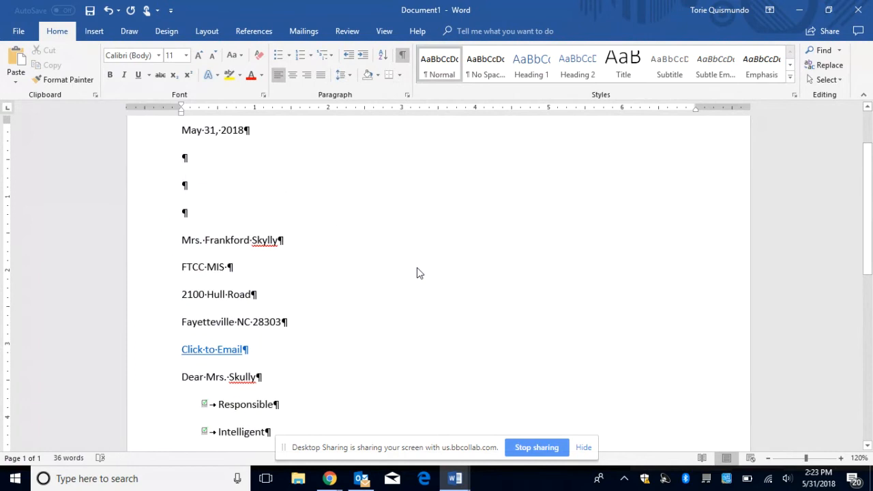
pyautogui.hotkey('ctrl', 'a')
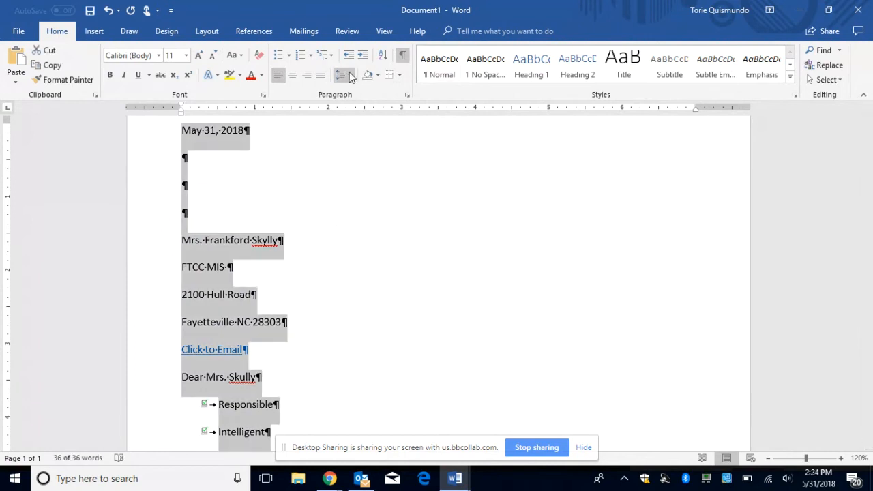
pyautogui.click(350, 75)
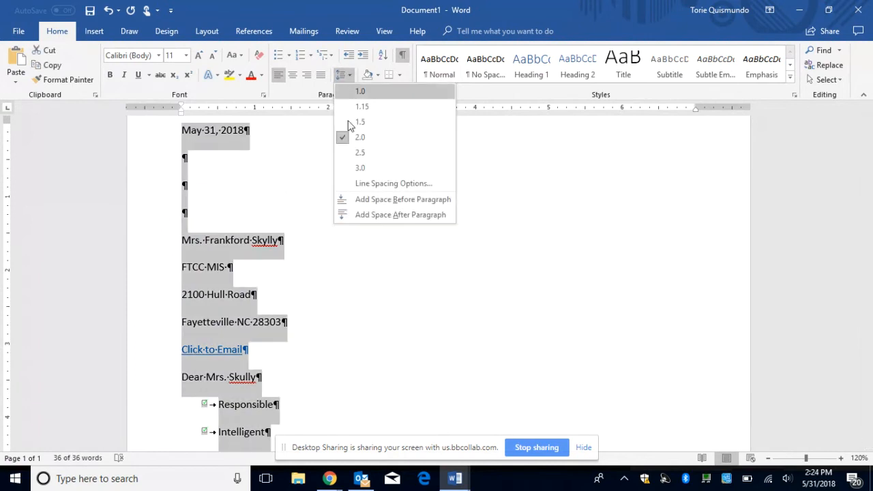
pyautogui.click(359, 216)
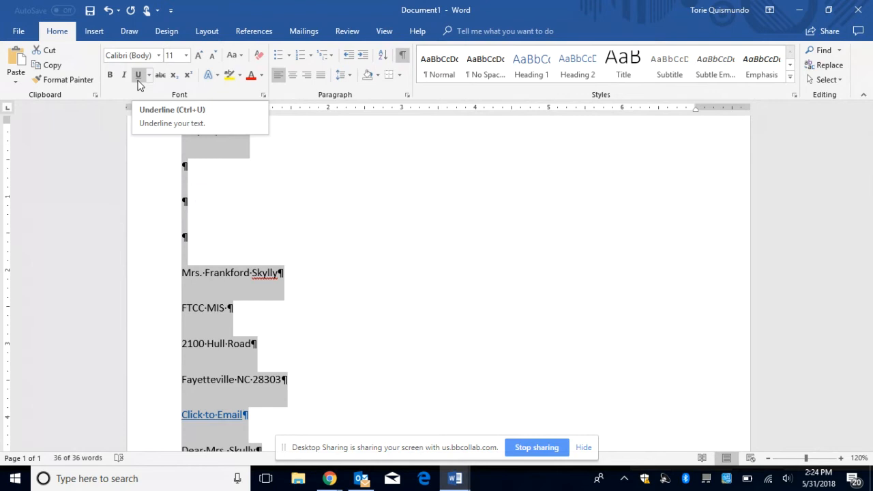
pyautogui.click(362, 216)
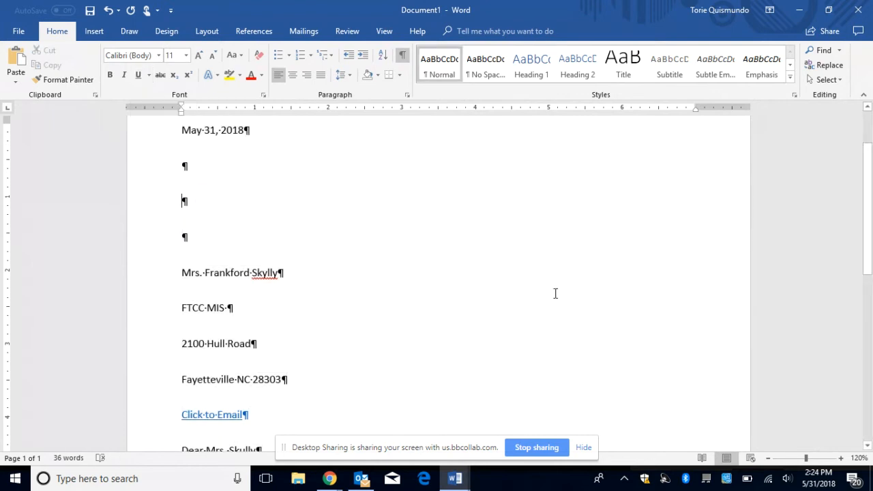
# Step: Add an empty paragraph after the 'Information updated 2018' line
pyautogui.moveTo(556, 293); pyautogui.dragTo(555, 267)
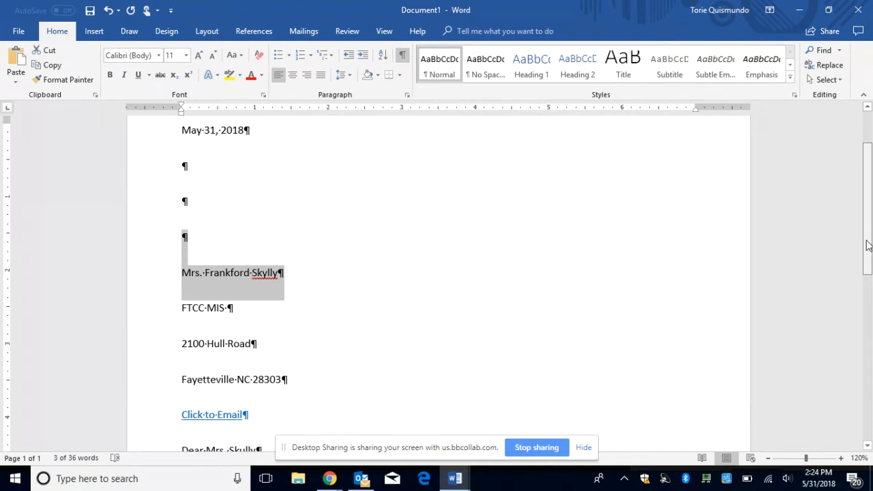
pyautogui.moveTo(868, 246); pyautogui.dragTo(844, 370)
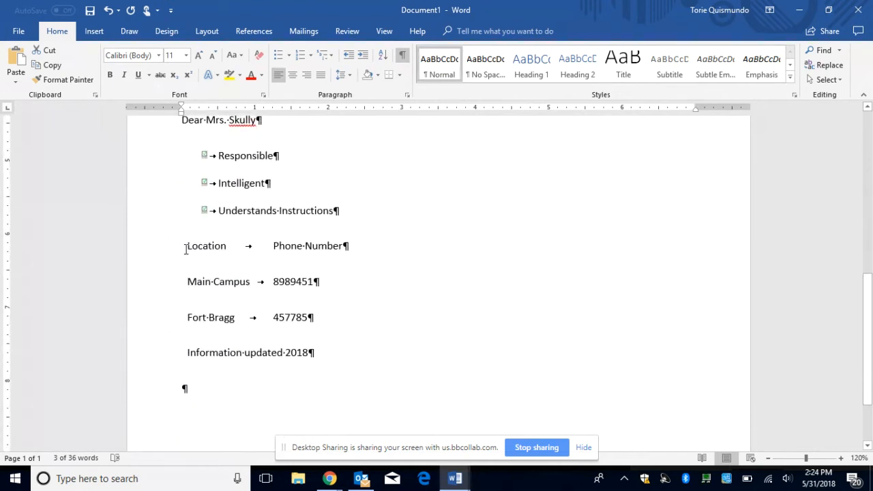
pyautogui.moveTo(185, 249); pyautogui.dragTo(324, 323)
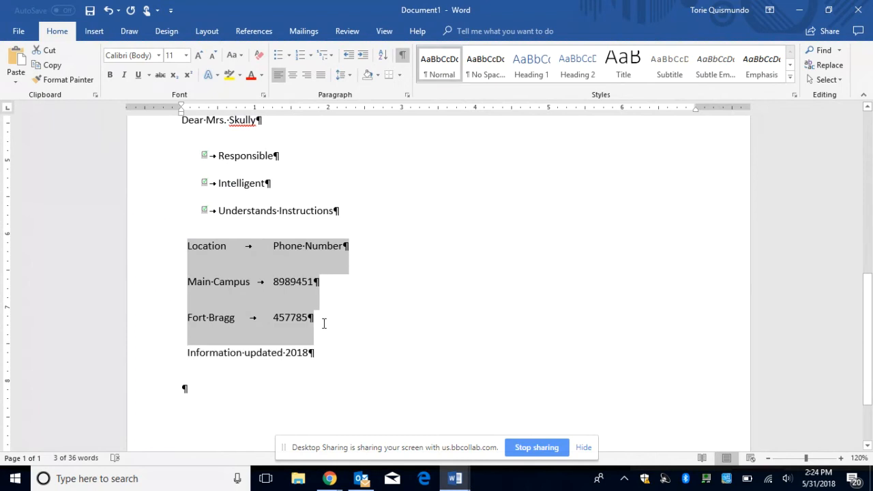
pyautogui.click(327, 357)
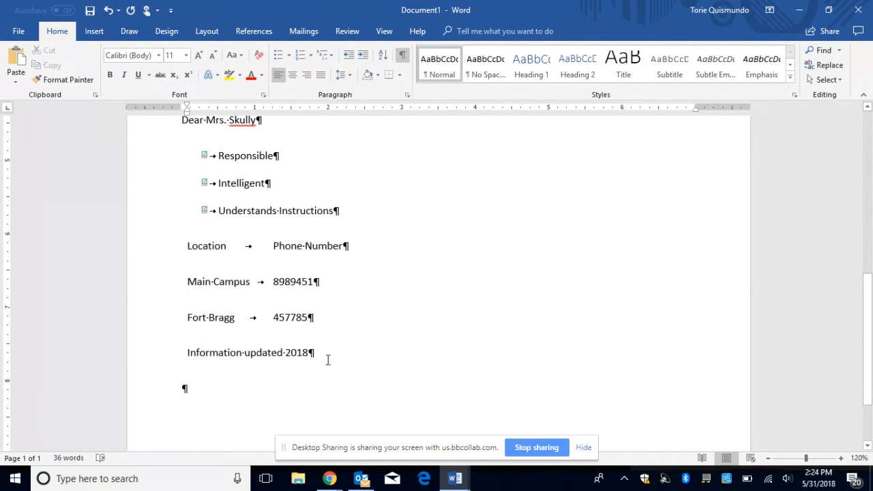
pyautogui.press('Return')
pyautogui.press('Return')
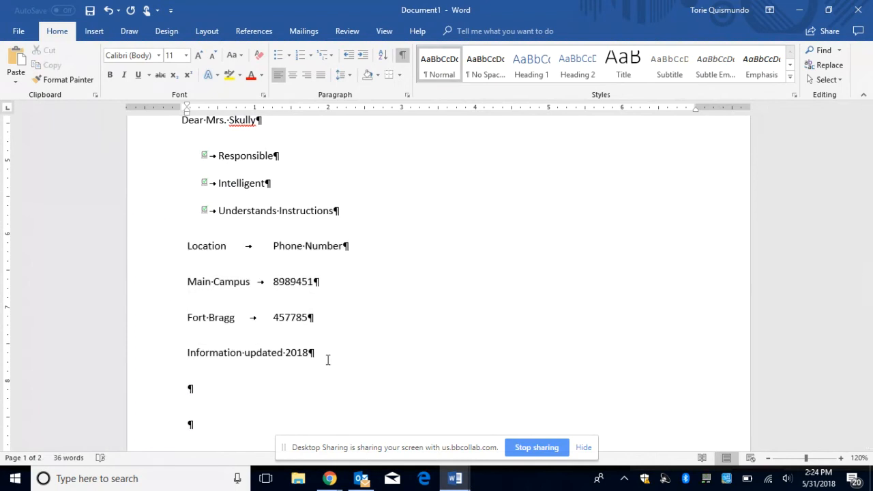
# Step: Insert a 2x2 table and push it down onto page 2
pyautogui.click(96, 33)
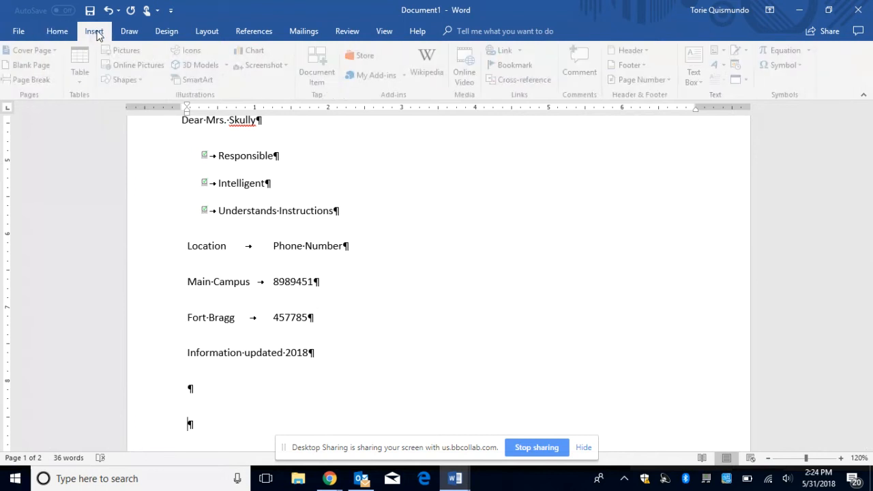
pyautogui.click(85, 54)
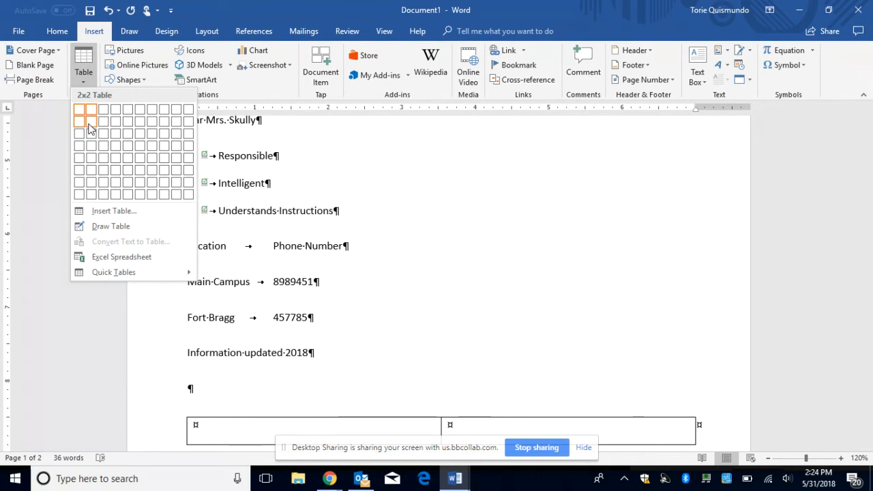
pyautogui.click(89, 125)
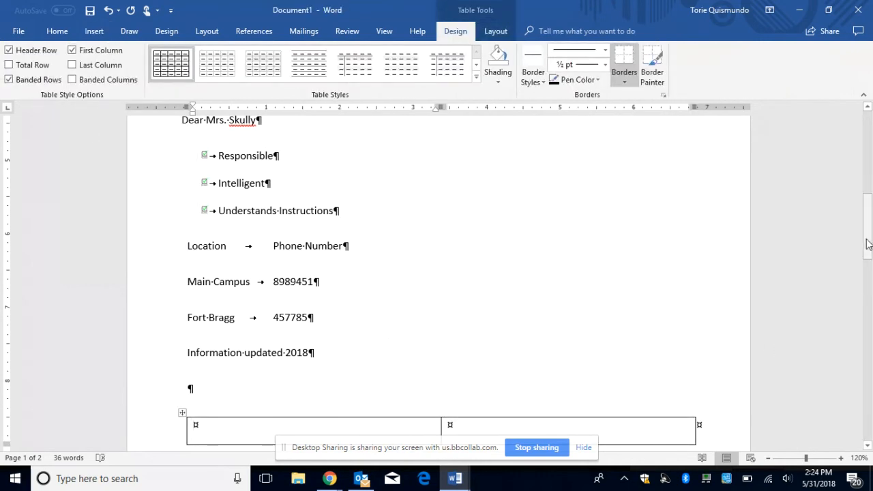
pyautogui.moveTo(867, 244); pyautogui.dragTo(868, 293)
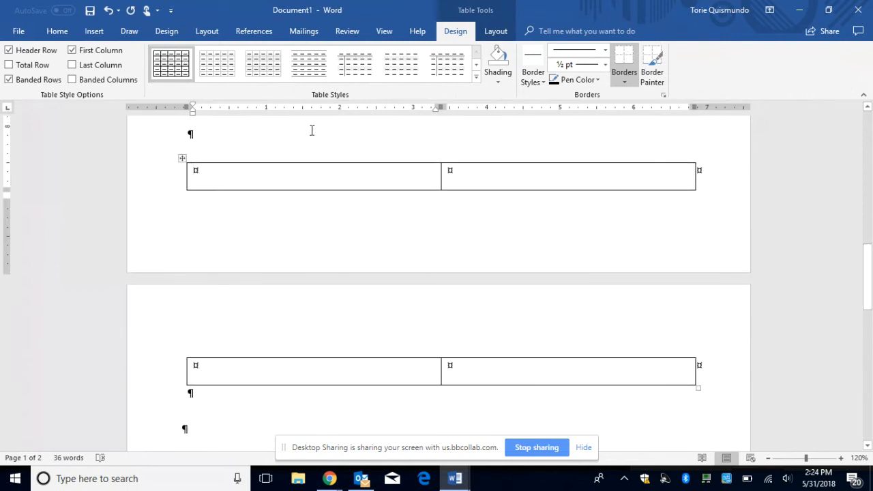
pyautogui.click(204, 132)
pyautogui.press('Return')
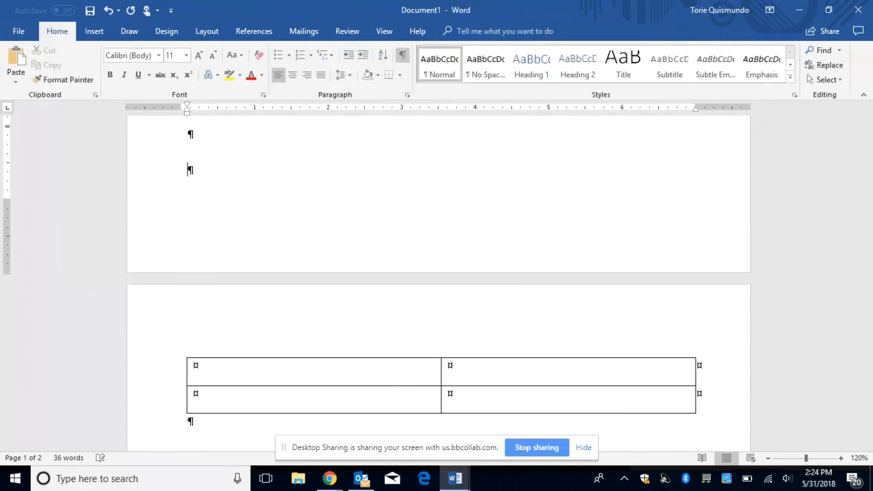
pyautogui.moveTo(869, 260); pyautogui.dragTo(870, 300)
# Step: Type 'Text' in each cell and add a third row
pyautogui.click(296, 199)
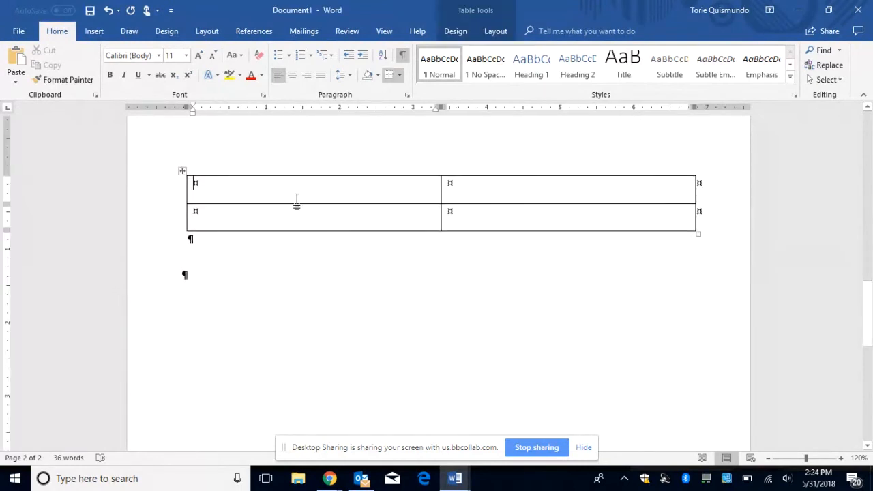
pyautogui.write('Text')
pyautogui.press('Tab')
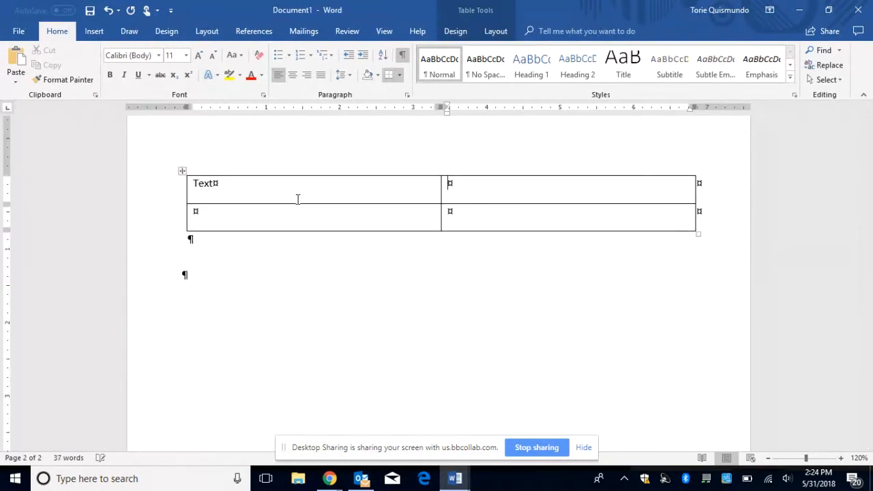
pyautogui.write('text')
pyautogui.press('Tab')
pyautogui.write('t')
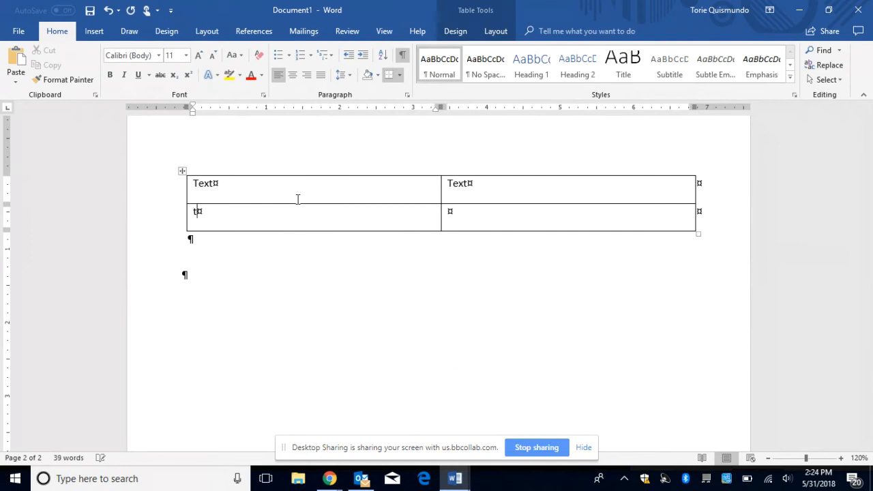
pyautogui.write('ext')
pyautogui.press('Tab')
pyautogui.write('text')
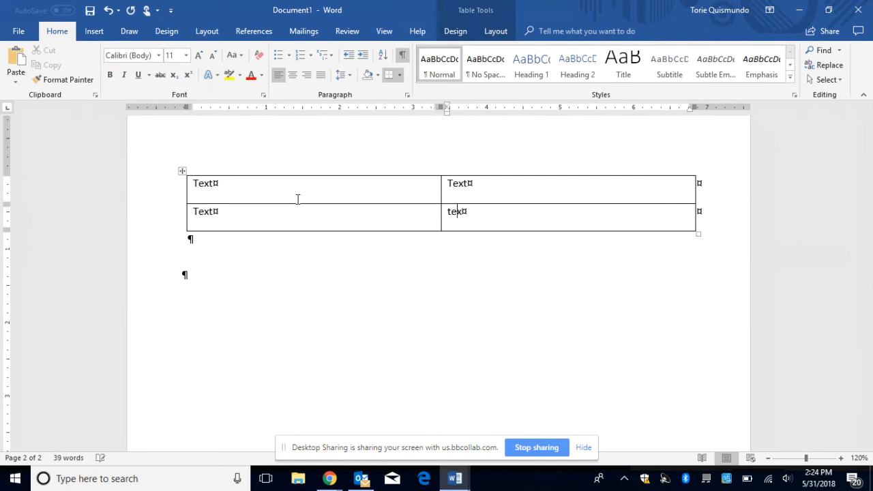
pyautogui.press('Tab')
pyautogui.write('text')
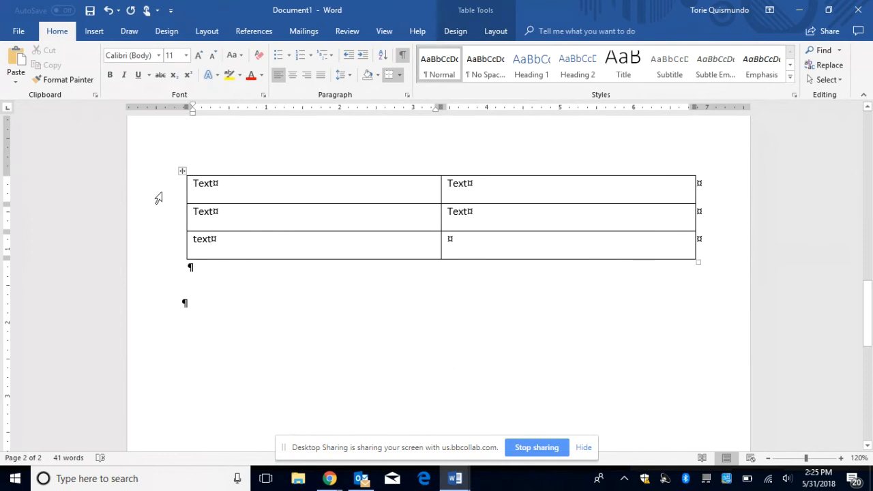
pyautogui.click(158, 198)
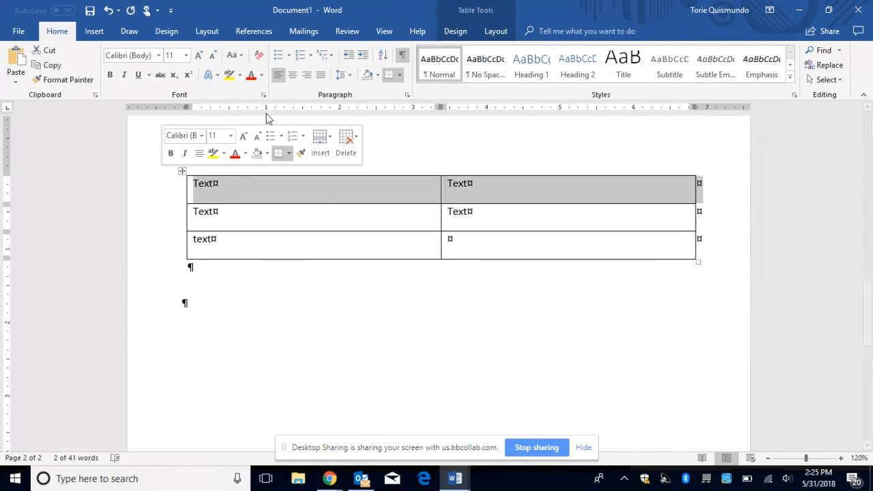
# Step: Insert an empty row above the first row and make it repeat as a header row
pyautogui.click(495, 31)
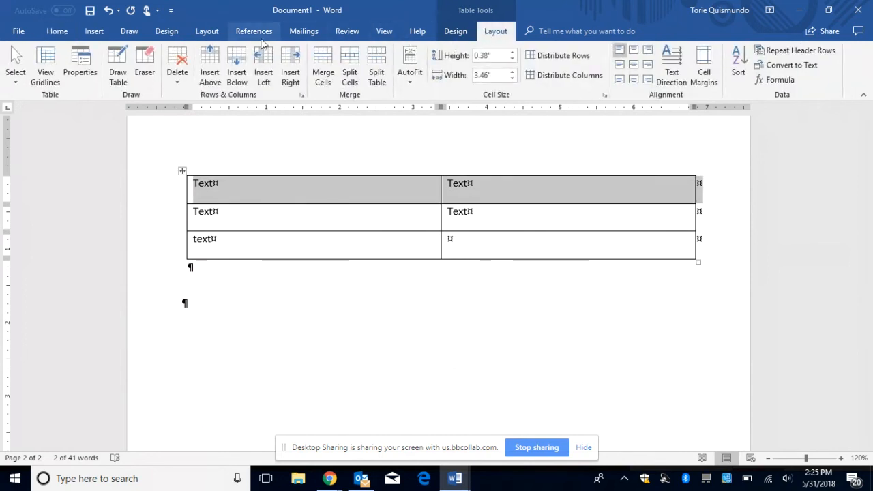
pyautogui.click(210, 57)
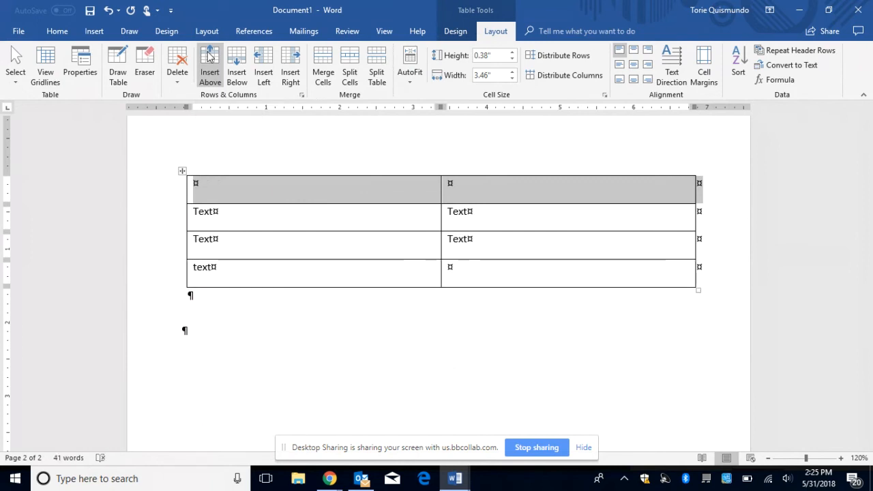
pyautogui.rightClick(183, 172)
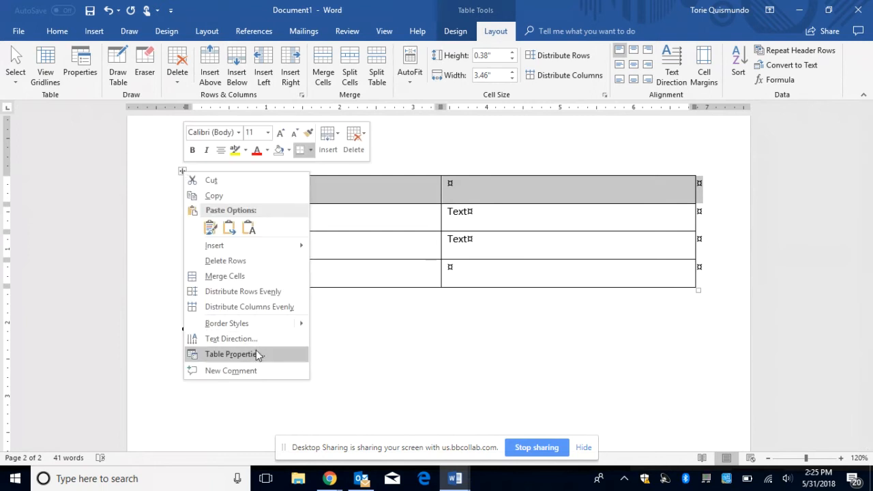
pyautogui.click(232, 354)
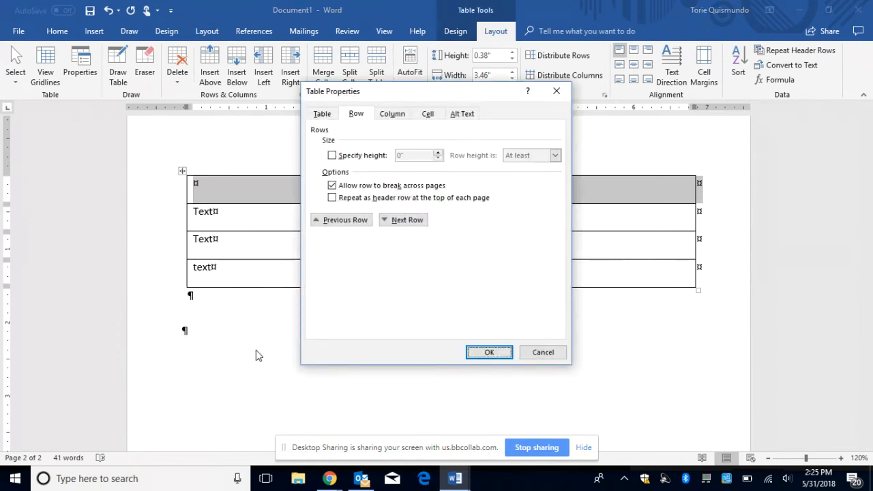
pyautogui.click(332, 198)
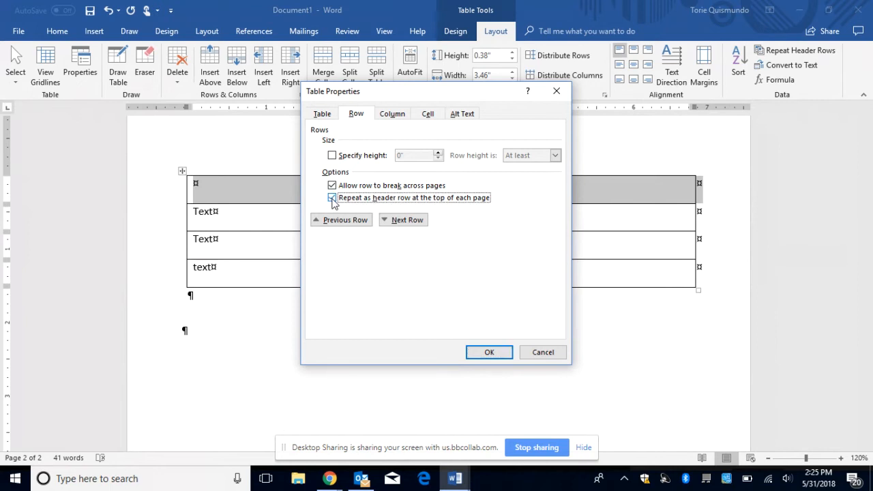
pyautogui.click(489, 353)
pyautogui.moveTo(414, 226); pyautogui.dragTo(406, 180)
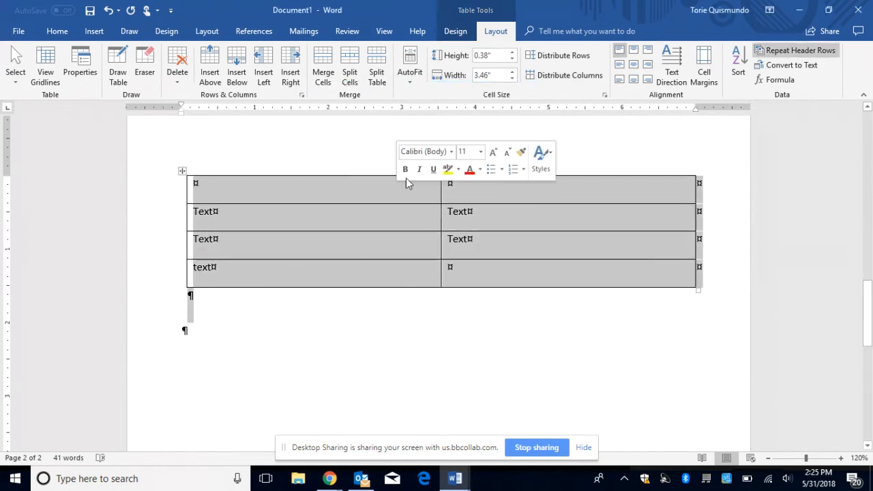
pyautogui.click(182, 171)
pyautogui.click(495, 31)
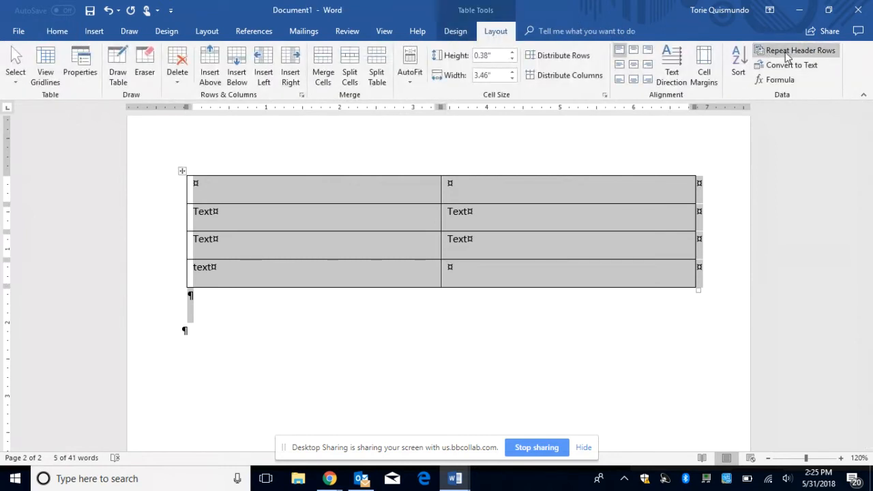
pyautogui.click(584, 259)
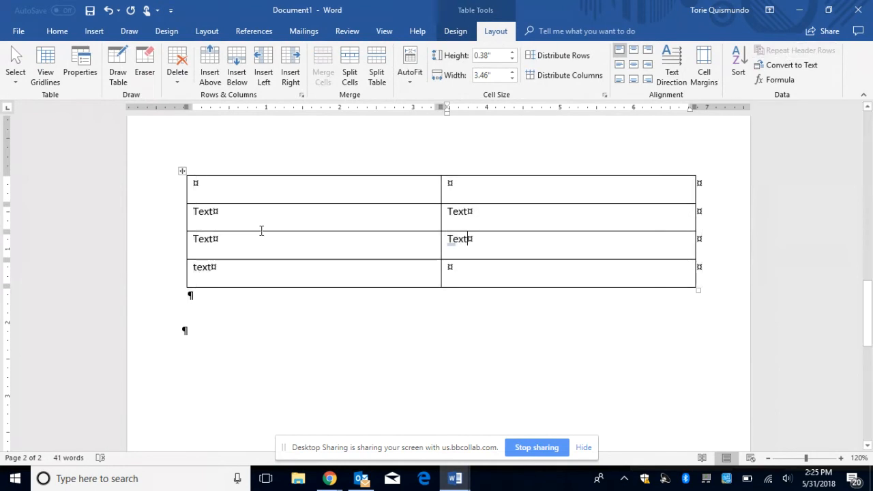
pyautogui.click(167, 201)
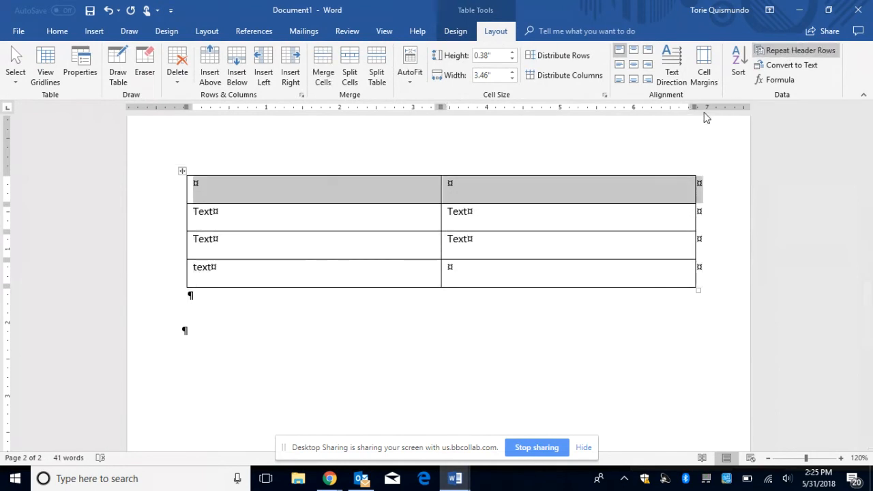
pyautogui.click(774, 53)
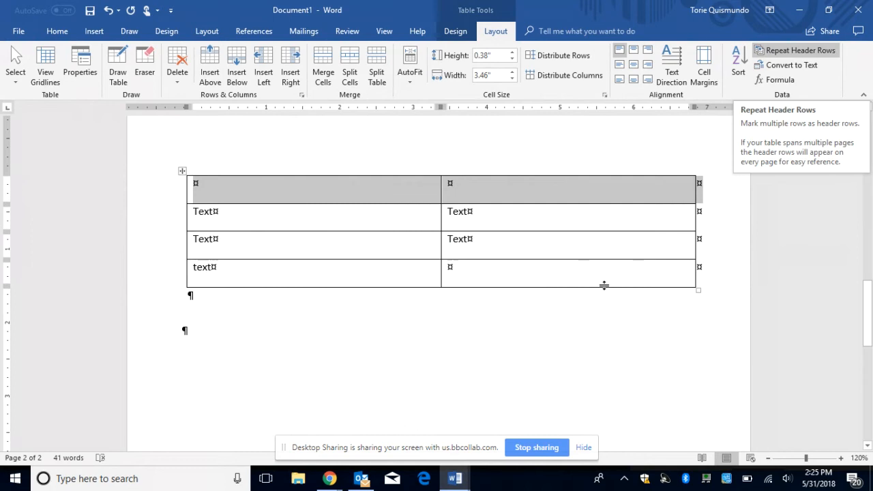
pyautogui.click(319, 295)
pyautogui.click(304, 282)
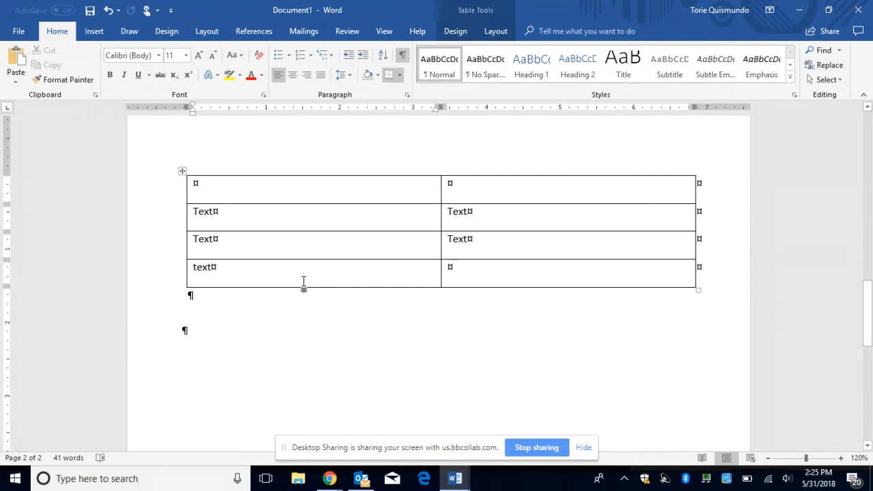
# Step: Turn off formatting marks and merge the bottom row's two cells into one holding 'text'
pyautogui.click(403, 57)
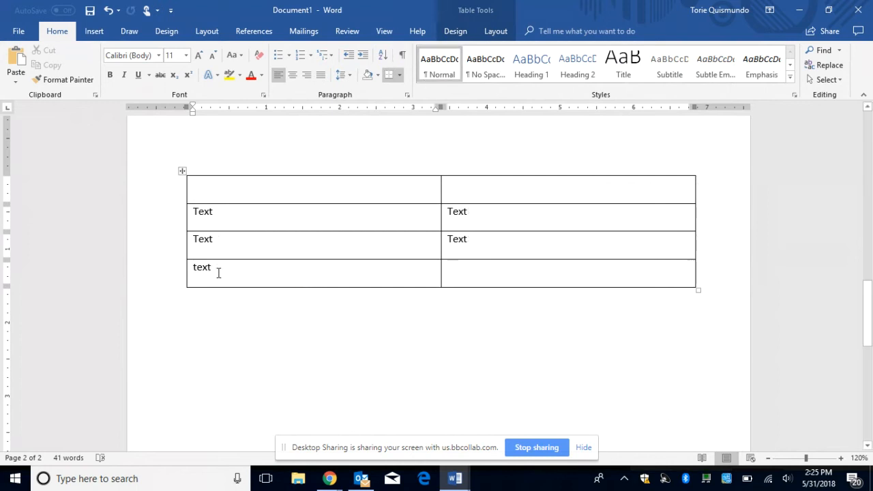
pyautogui.moveTo(219, 271); pyautogui.dragTo(480, 282)
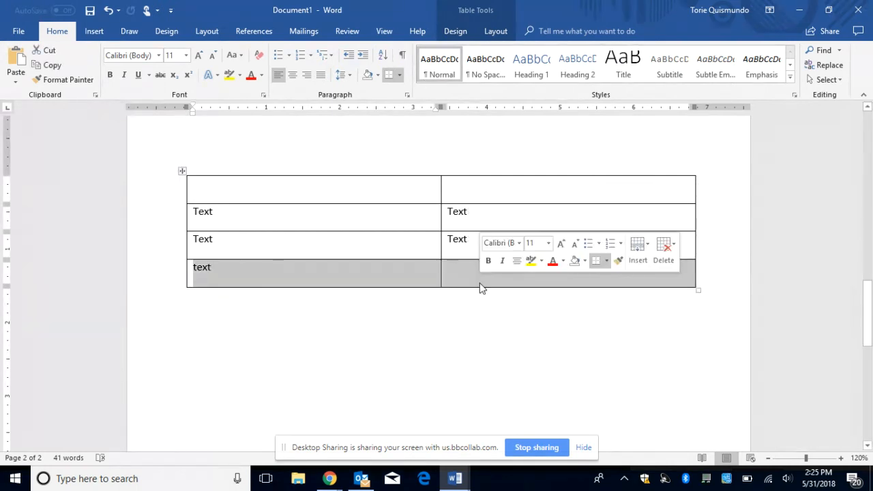
pyautogui.click(495, 32)
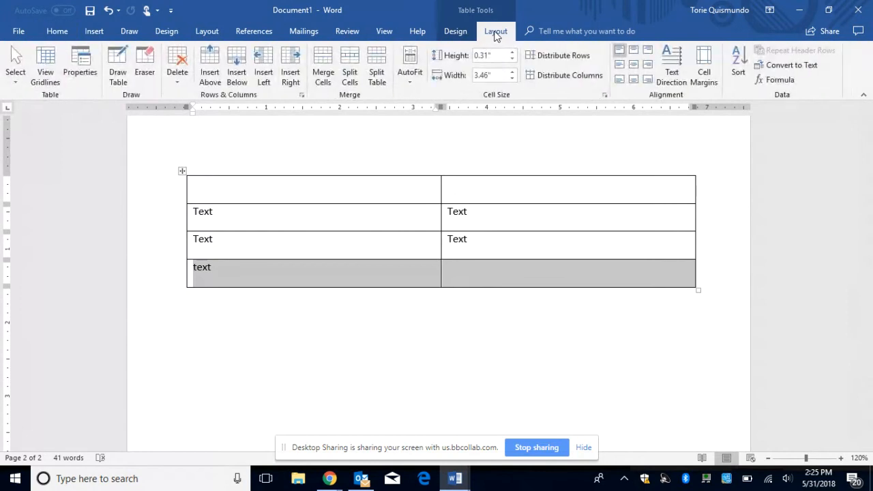
pyautogui.click(455, 31)
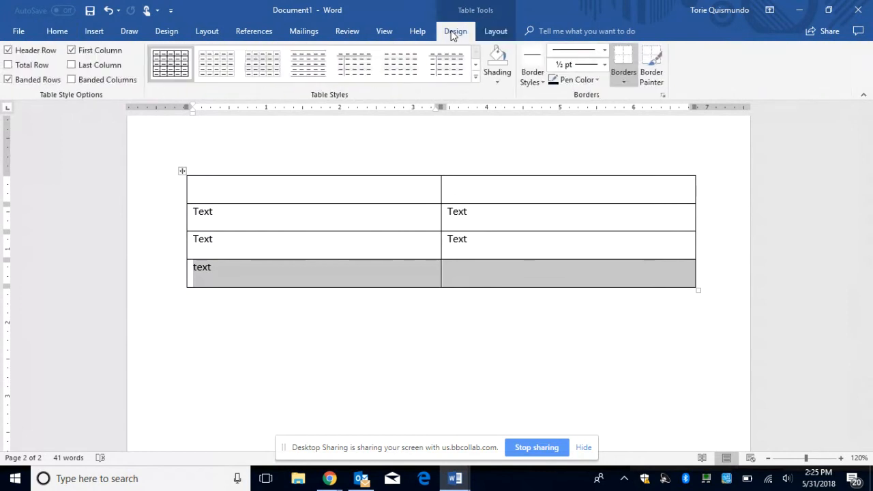
pyautogui.click(496, 35)
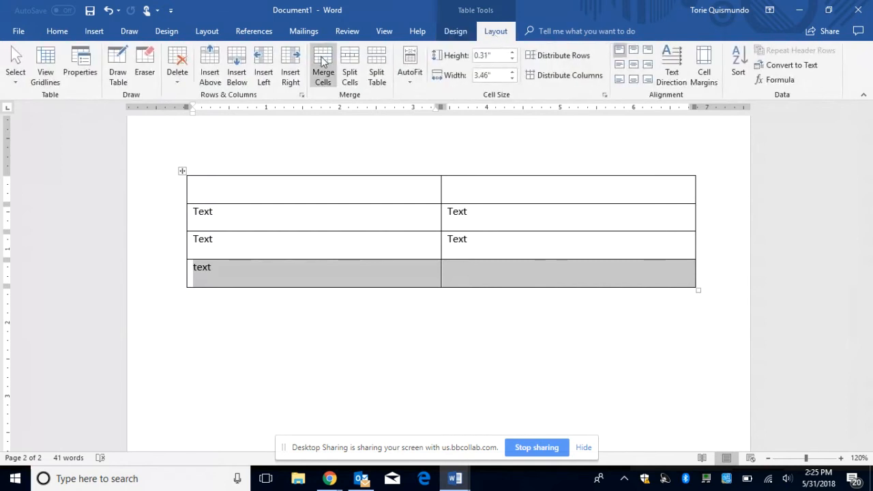
pyautogui.click(322, 58)
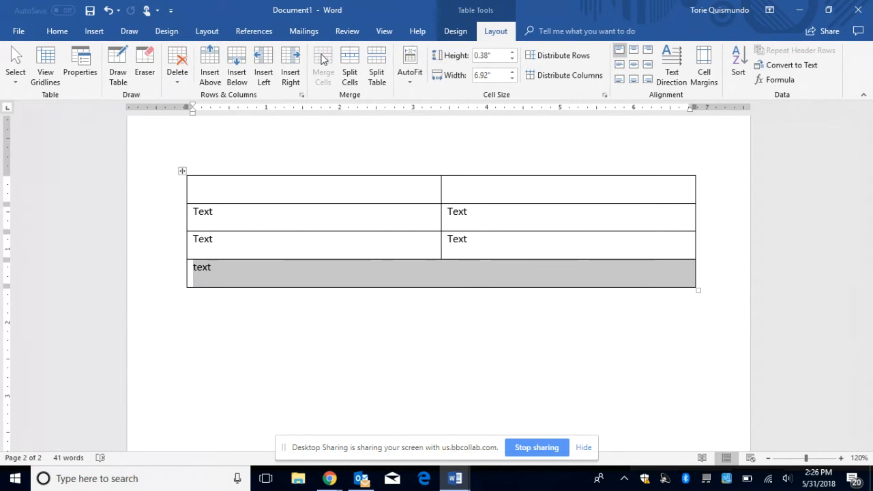
# Step: Insert an empty row between rows 2 and 3, then select the whole table
pyautogui.moveTo(181, 233)
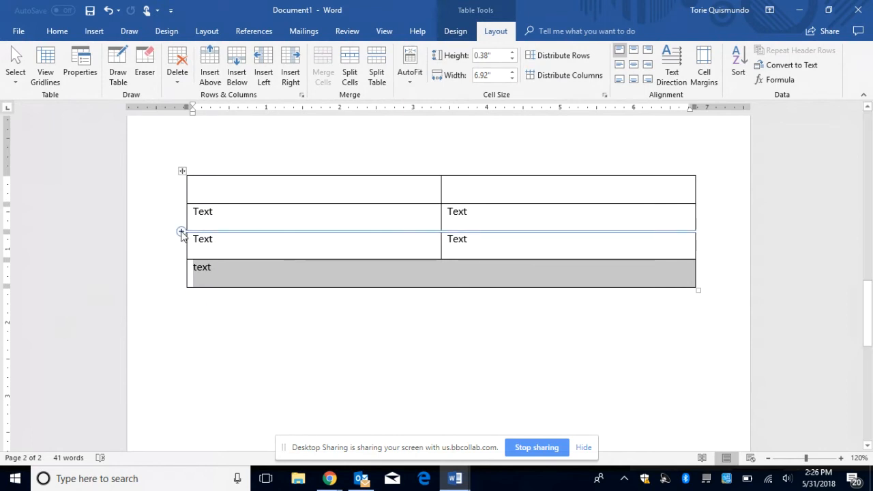
pyautogui.click(181, 233)
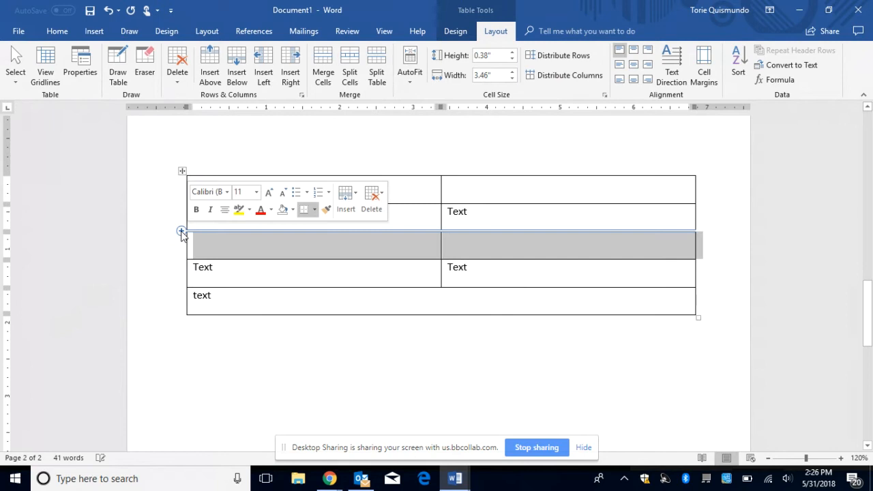
pyautogui.click(258, 360)
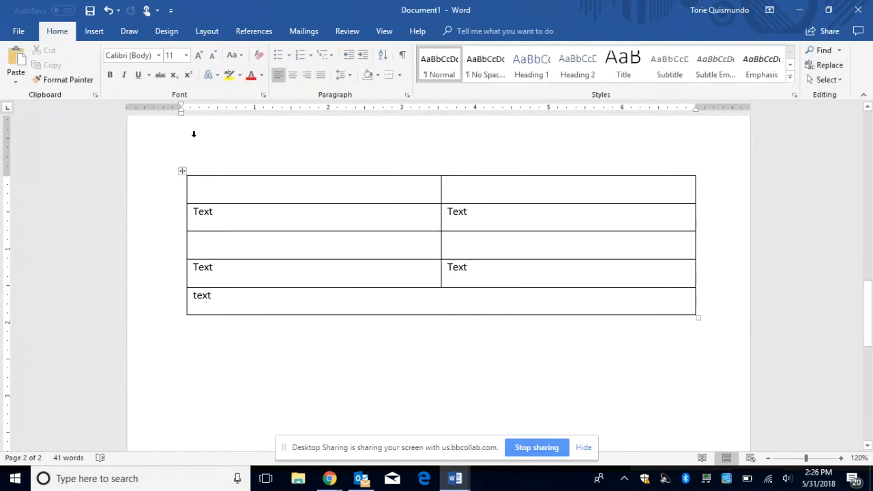
pyautogui.click(181, 171)
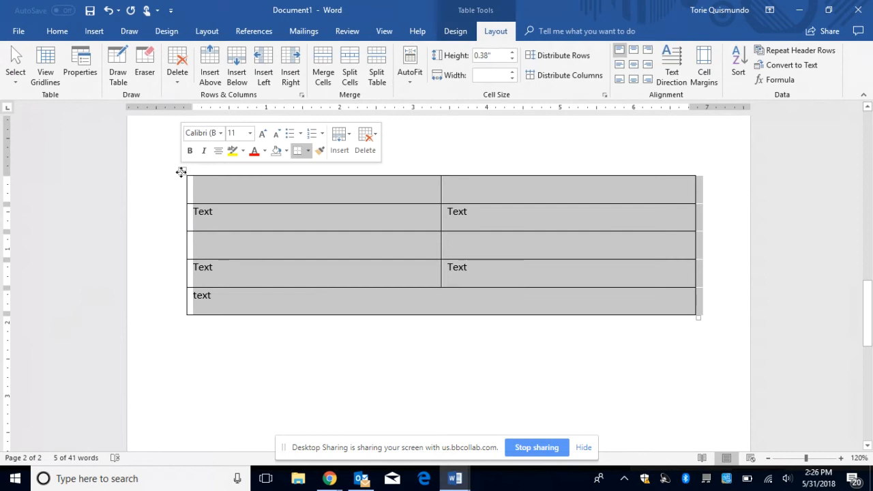
# Step: Apply the blue Grid Table 2 - Accent 5 banded style to the page-2 table, then deselect it
pyautogui.click(455, 32)
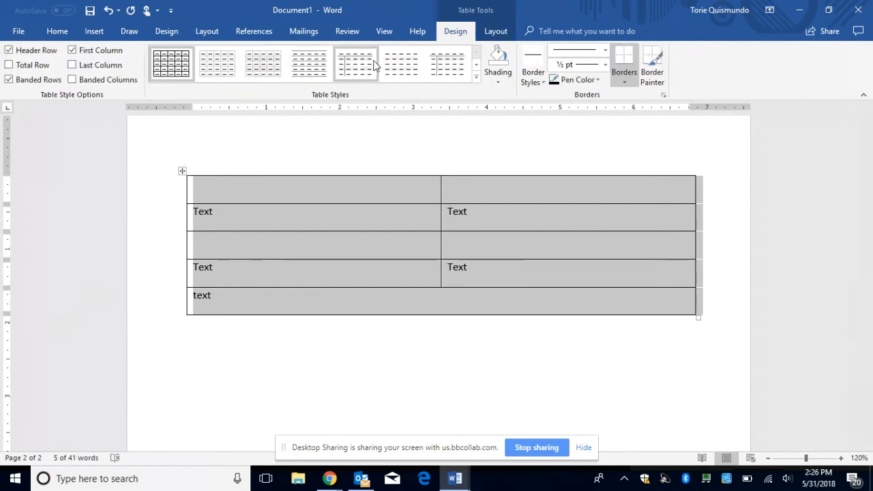
pyautogui.click(476, 77)
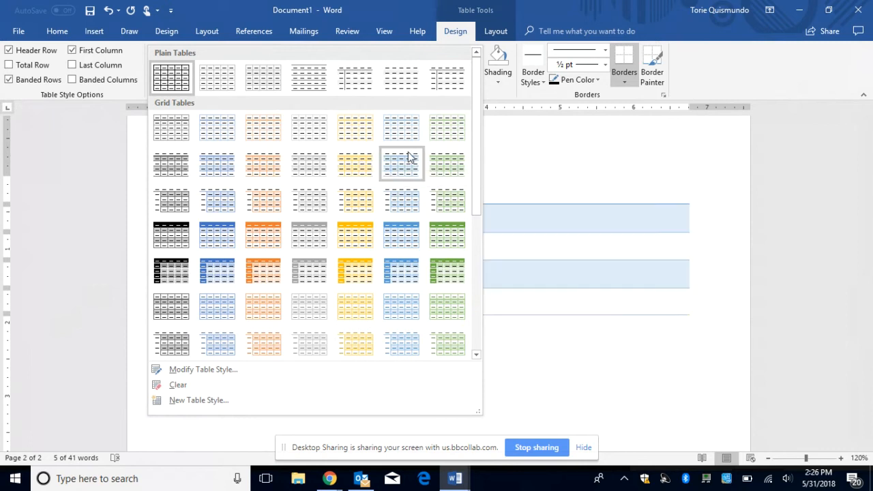
pyautogui.press('Escape')
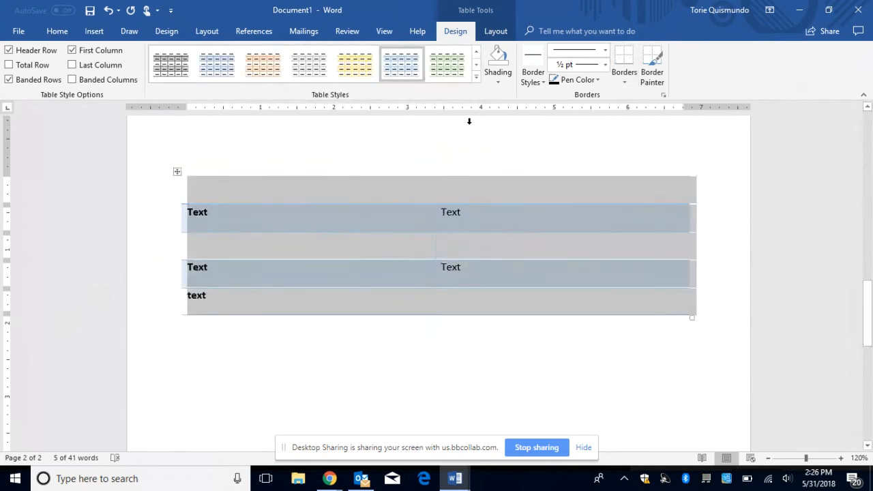
pyautogui.click(469, 120)
pyautogui.click(313, 350)
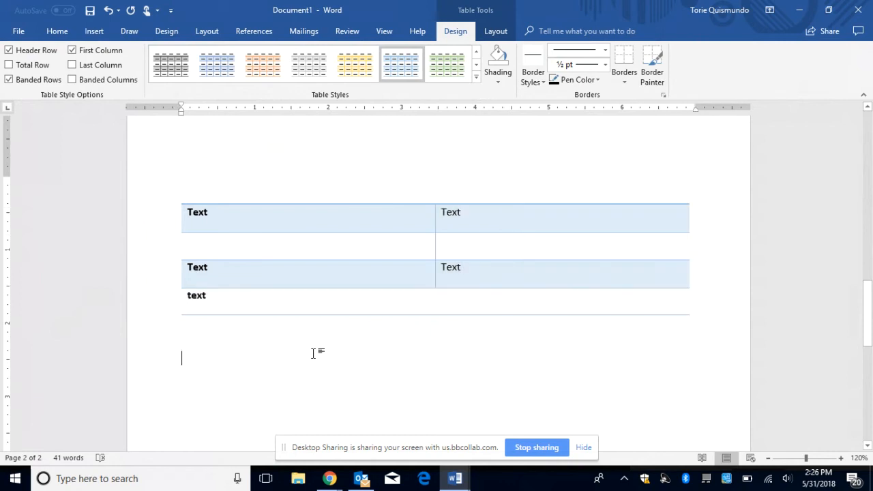
# Step: Select the table and bring up its Table Properties at the Alt Text tab
pyautogui.click(177, 172)
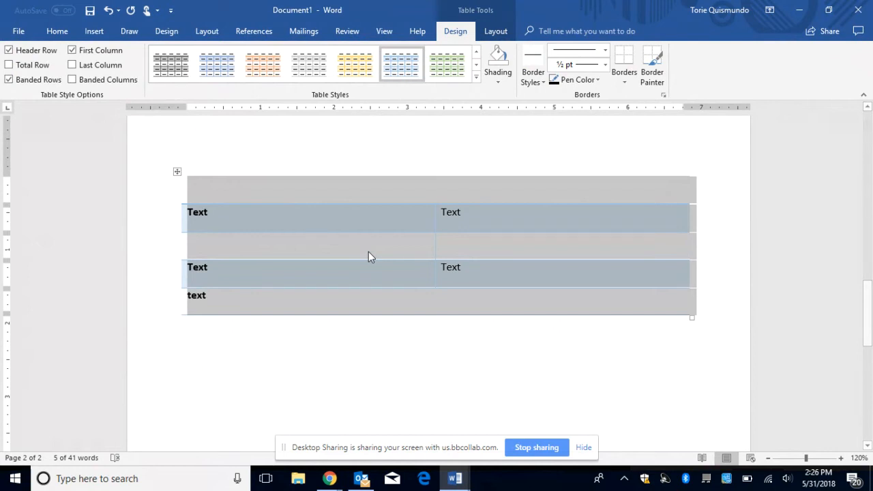
pyautogui.click(177, 174)
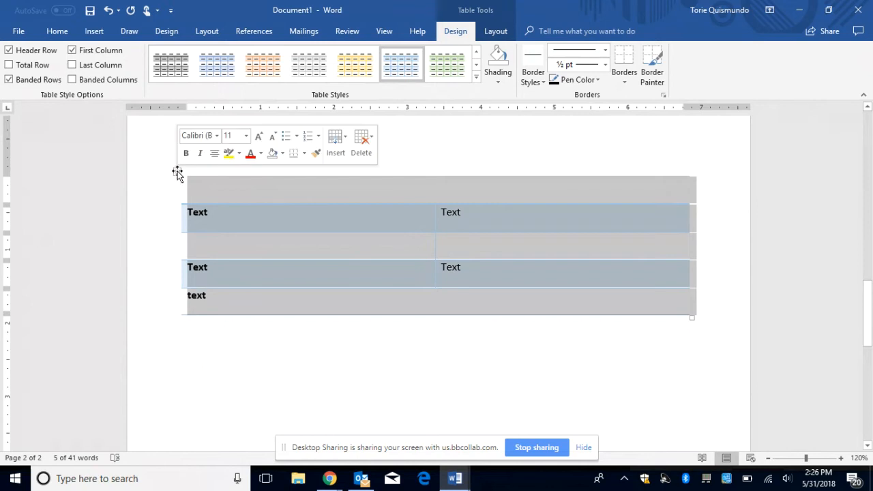
pyautogui.rightClick(177, 174)
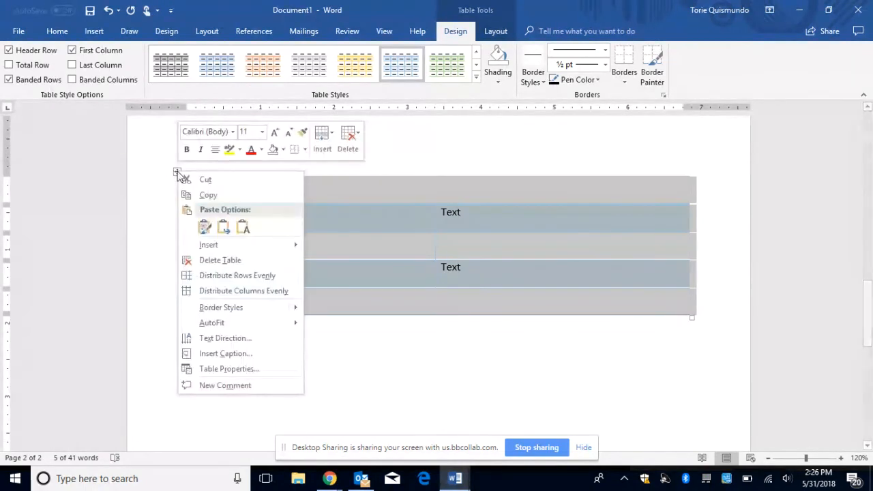
pyautogui.click(229, 369)
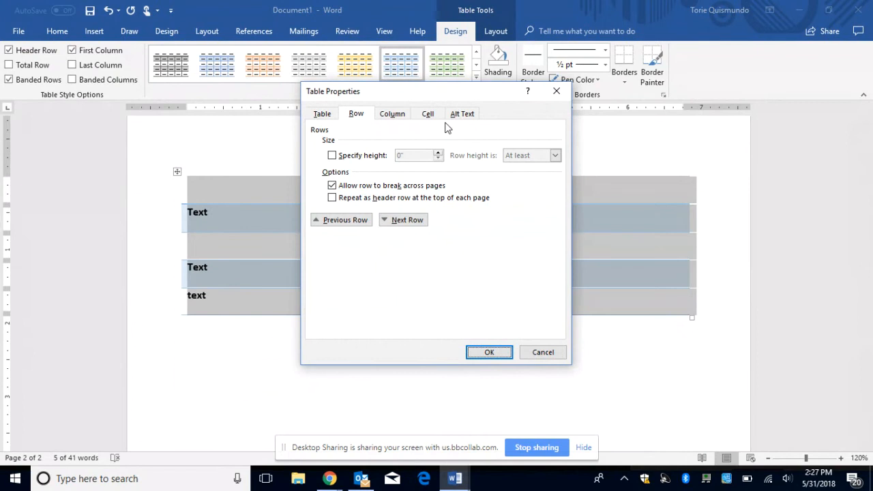
pyautogui.click(461, 114)
# Step: Enter 'Location' as the table's alt text title and confirm with OK
pyautogui.click(424, 145)
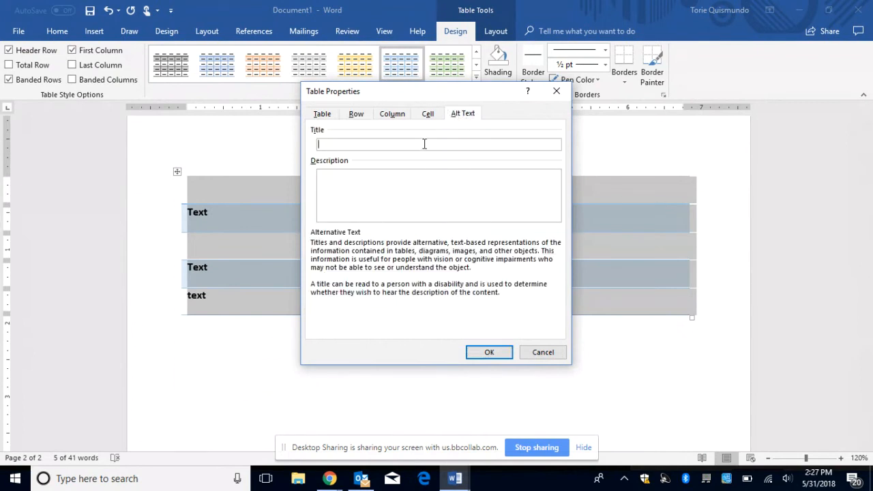
pyautogui.write('Location')
pyautogui.rightClick(357, 143)
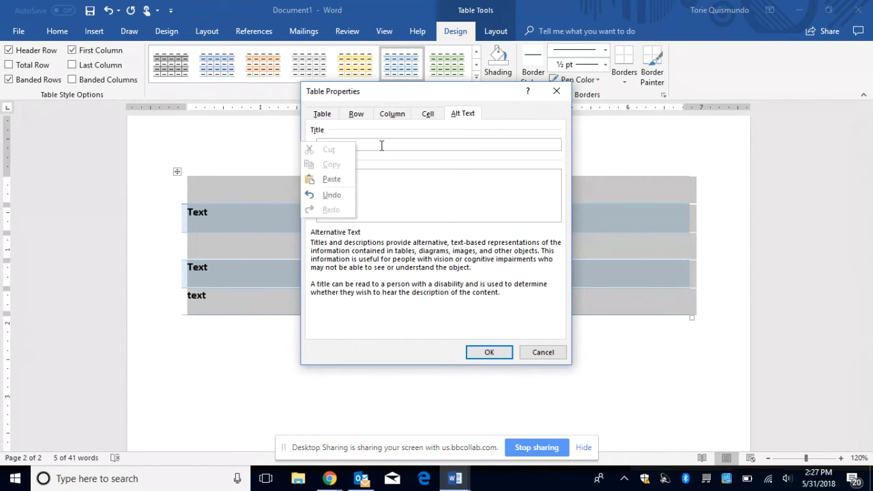
pyautogui.click(382, 146)
pyautogui.moveTo(355, 142); pyautogui.dragTo(311, 145)
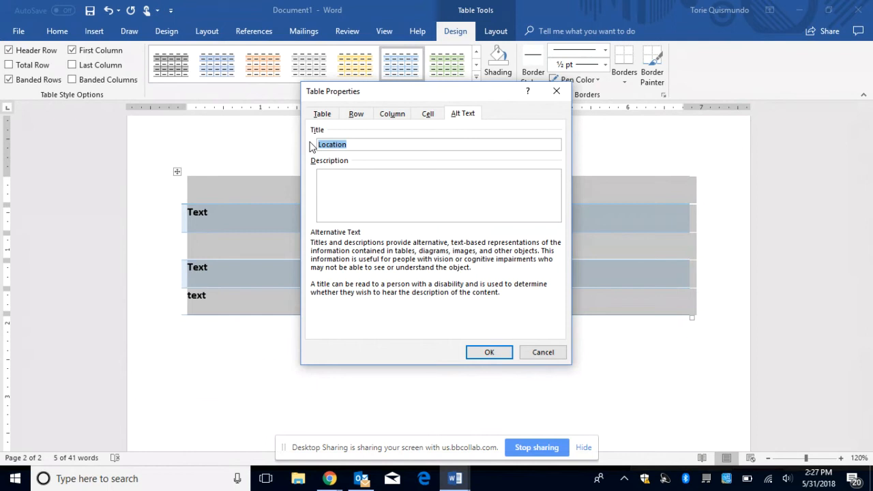
pyautogui.click(251, 401)
pyautogui.moveTo(358, 144); pyautogui.dragTo(317, 143)
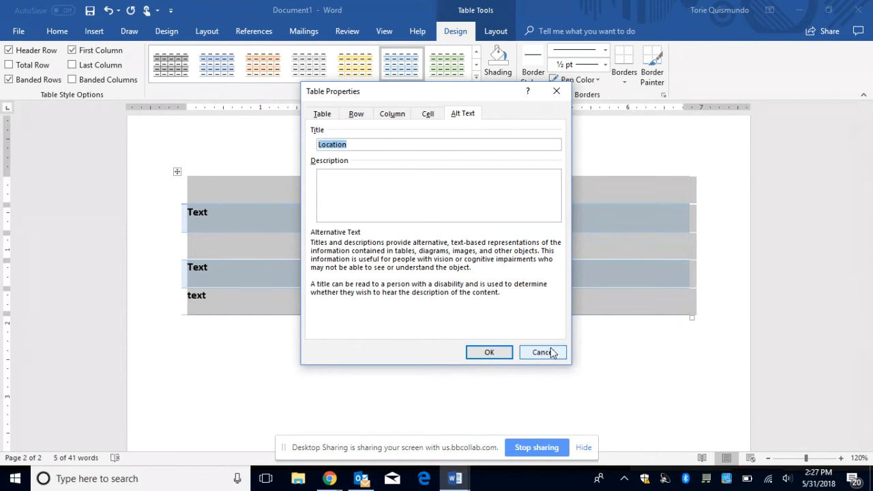
pyautogui.click(491, 354)
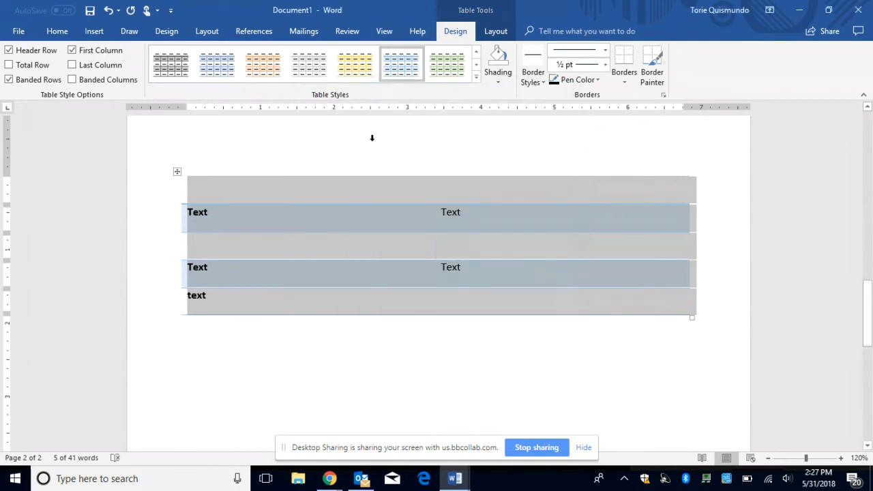
# Step: Try AutoFit Contents and AutoFit Window, settling back on AutoFit Contents for the table
pyautogui.click(498, 35)
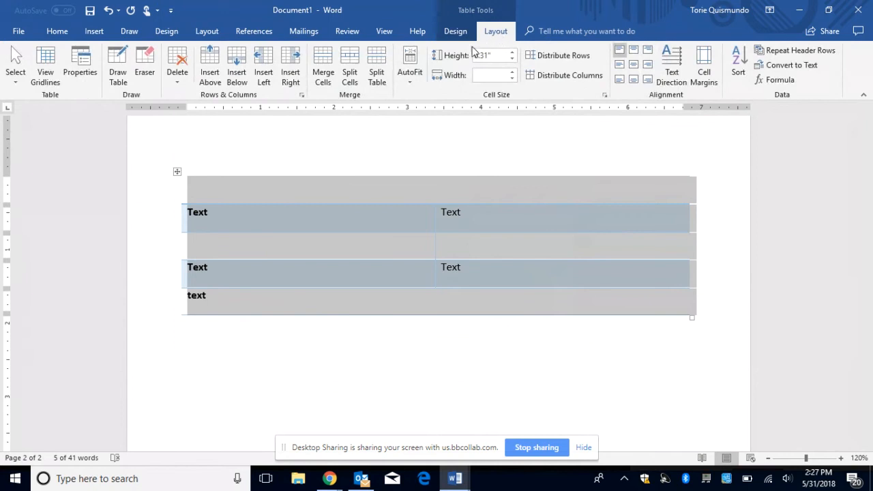
pyautogui.click(418, 68)
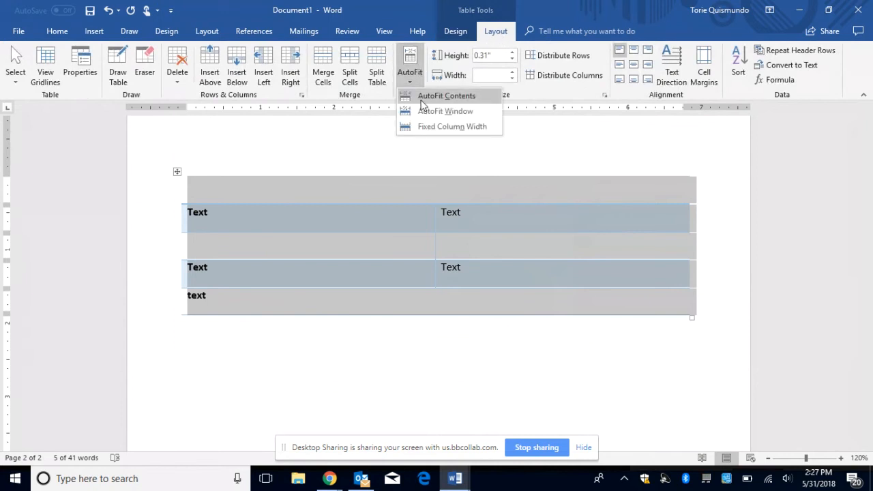
pyautogui.click(422, 97)
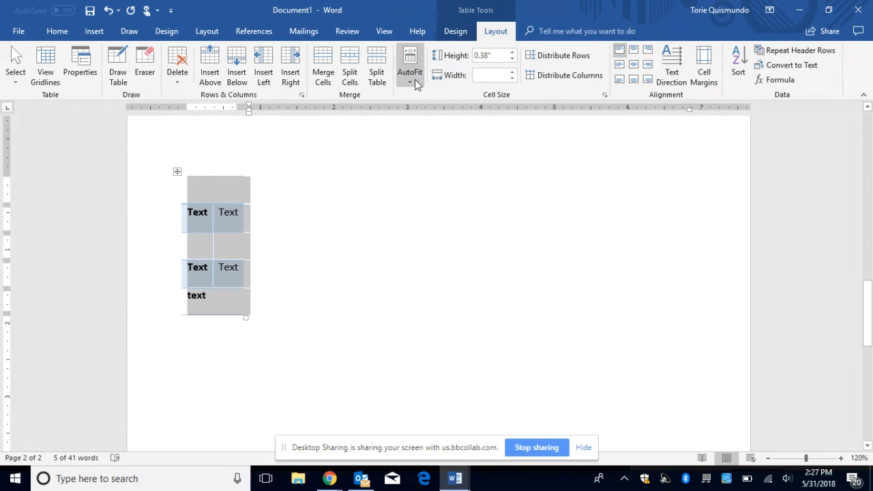
pyautogui.click(414, 79)
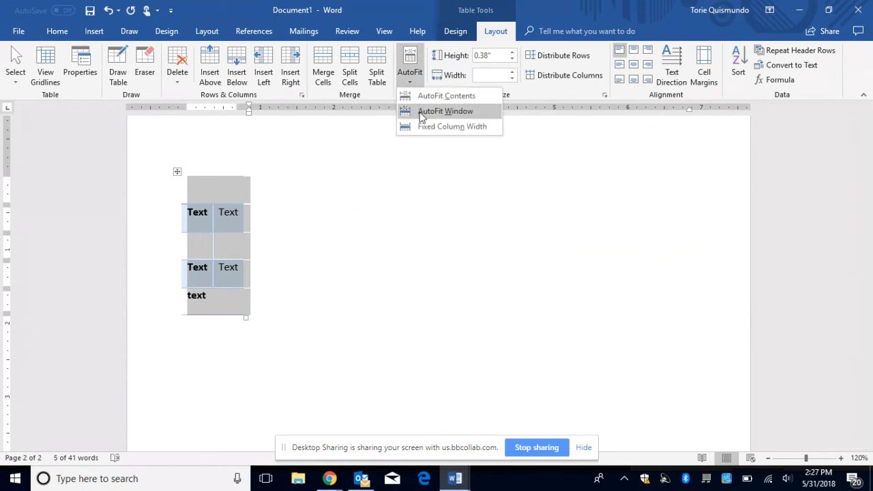
pyautogui.click(421, 111)
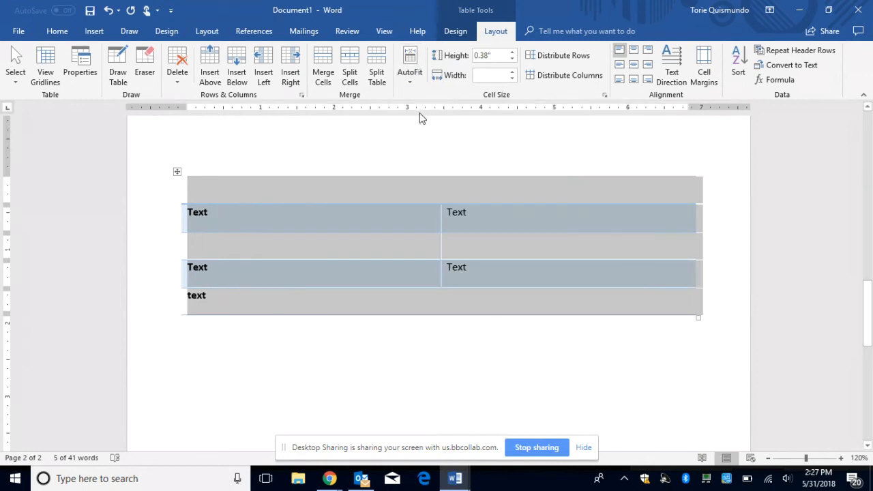
pyautogui.click(408, 80)
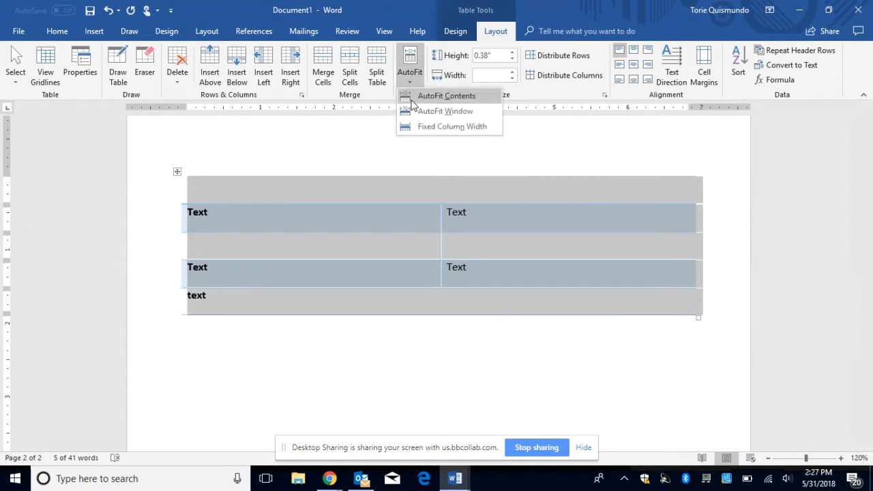
pyautogui.click(423, 96)
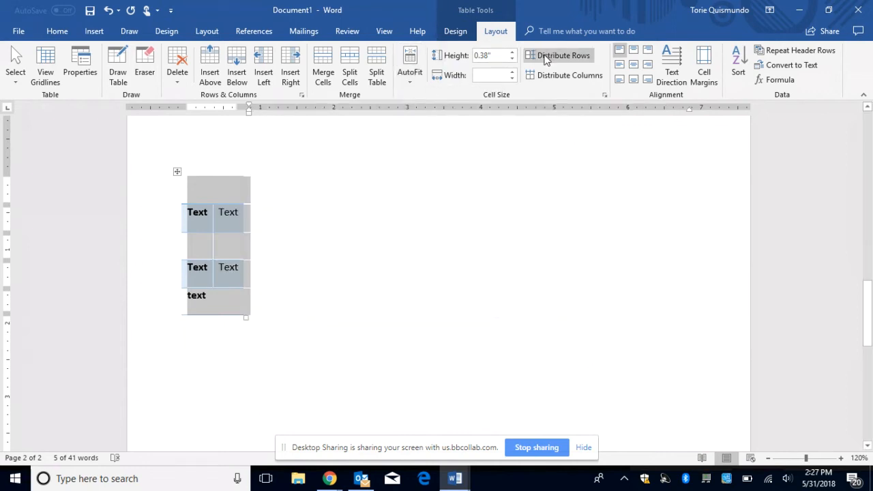
# Step: Distribute rows and columns evenly, then undo it to keep the content-fitted layout
pyautogui.click(546, 60)
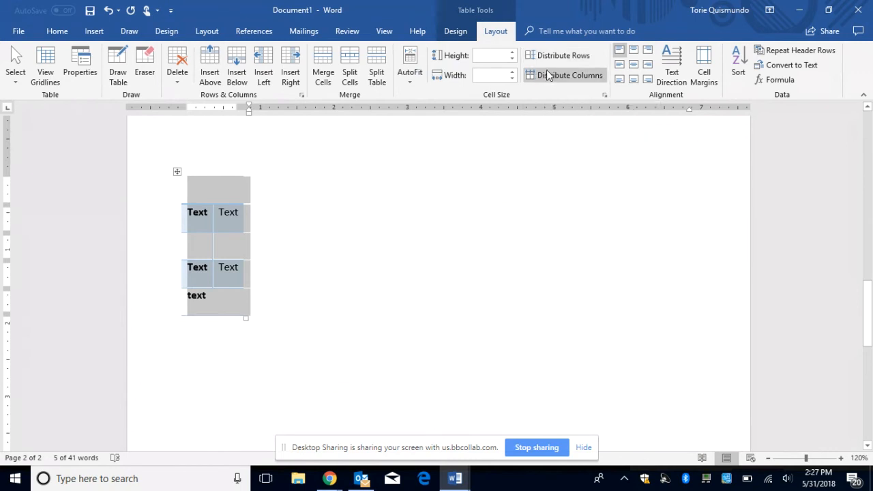
pyautogui.click(546, 76)
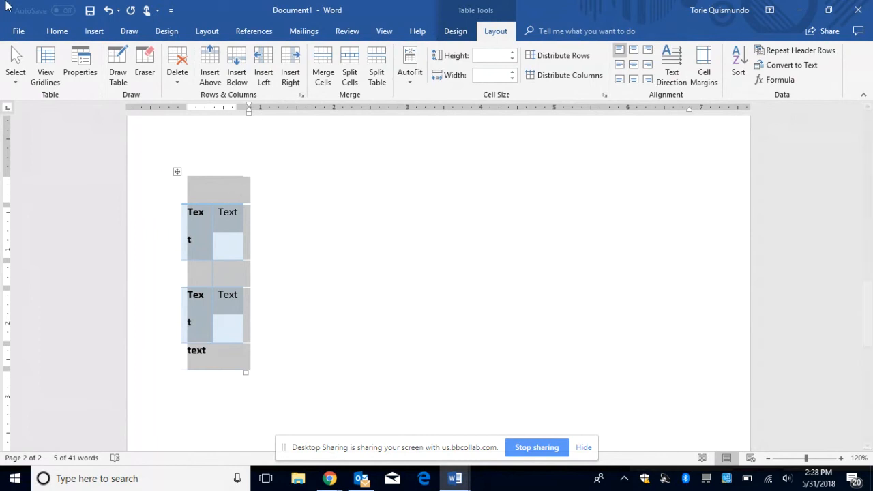
pyautogui.click(109, 11)
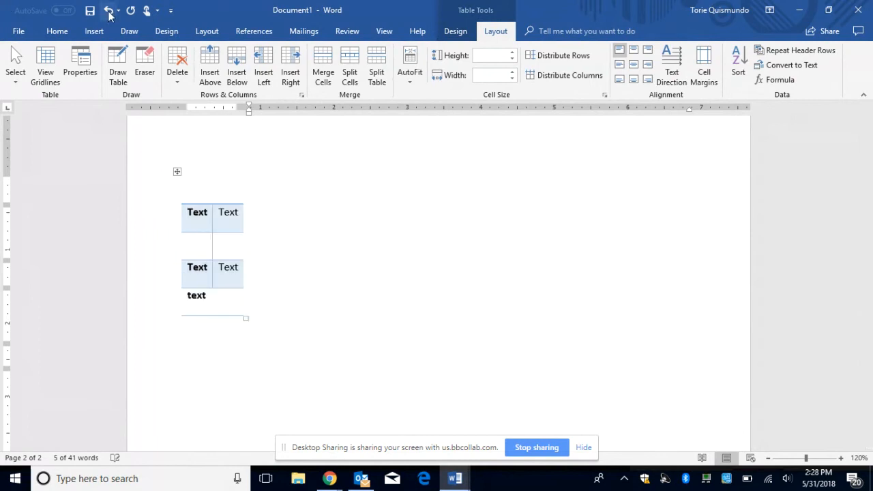
pyautogui.click(427, 288)
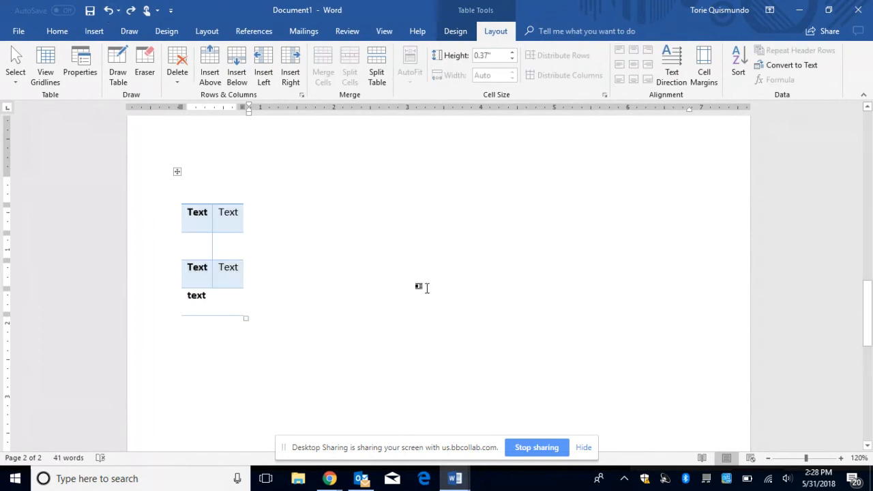
pyautogui.click(176, 171)
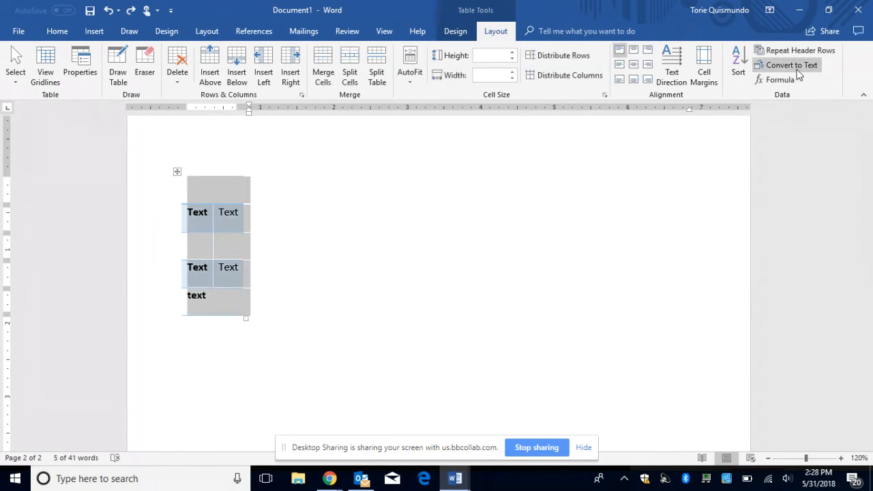
pyautogui.click(794, 63)
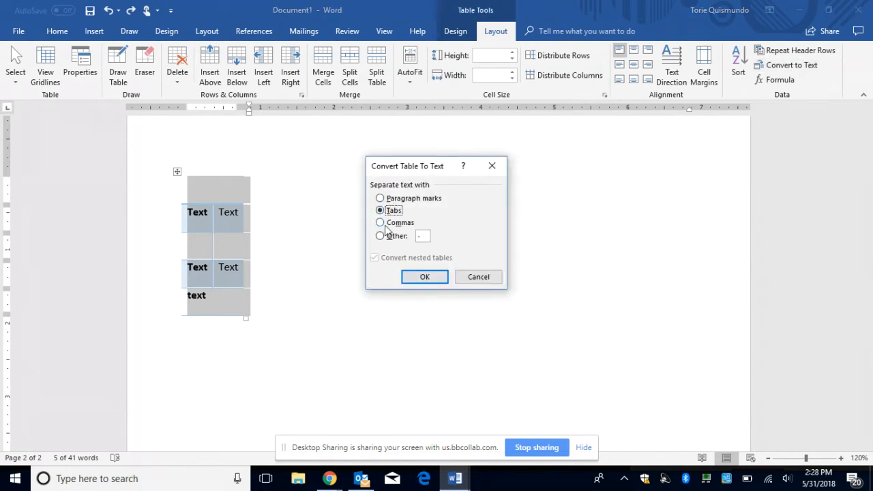
pyautogui.click(426, 276)
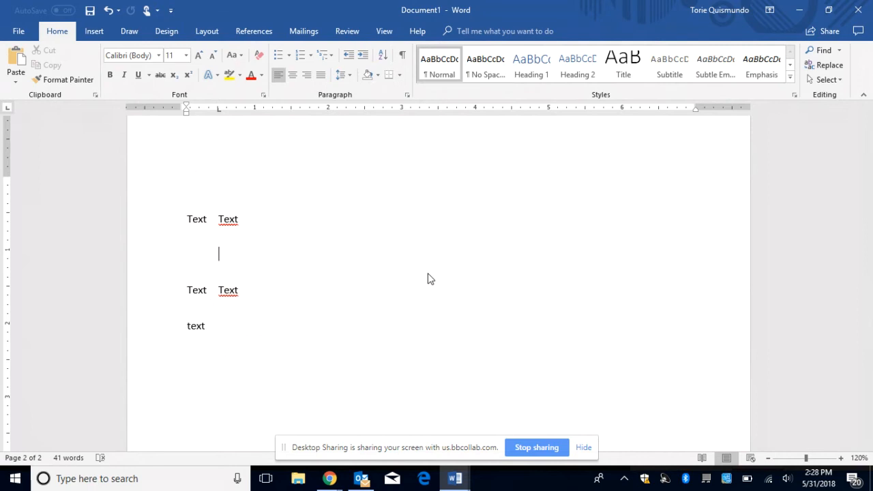
pyautogui.click(108, 11)
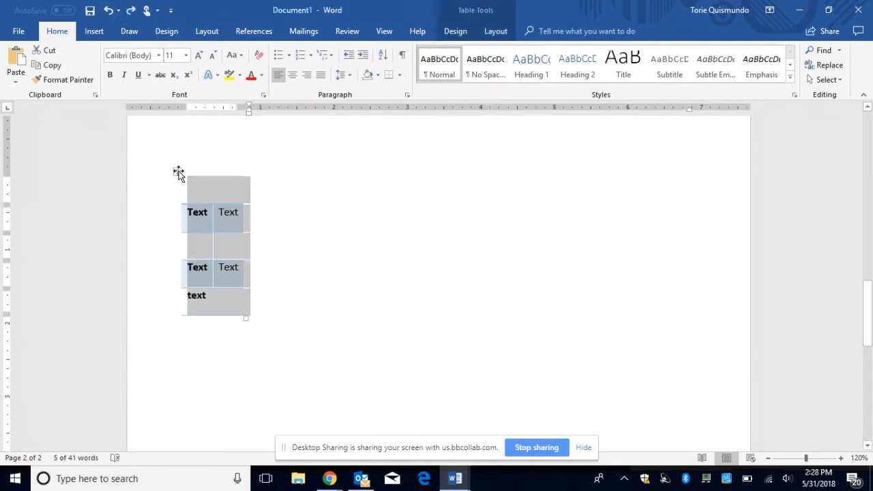
# Step: Browse the Table Tools Design and Layout options, returning to Design
pyautogui.click(457, 31)
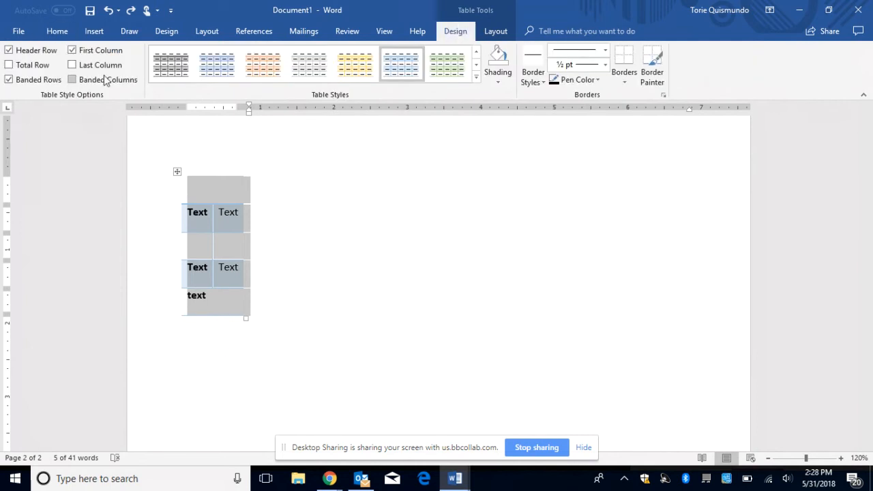
pyautogui.click(495, 32)
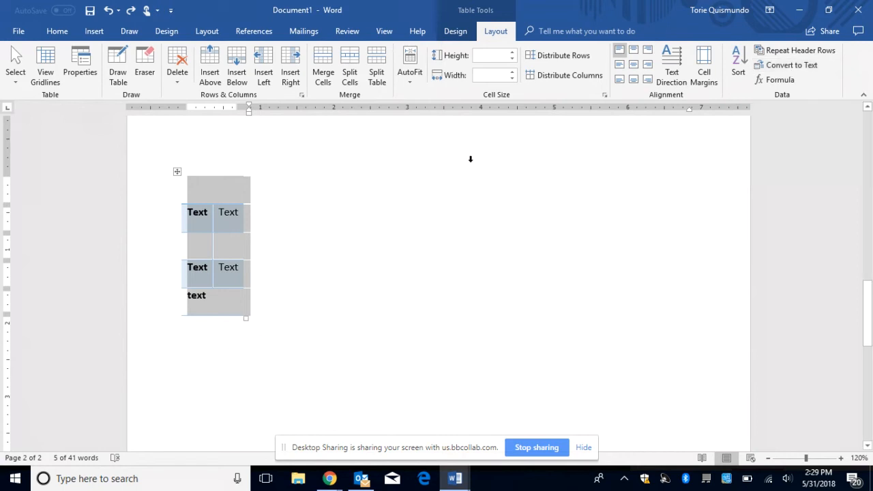
pyautogui.click(455, 32)
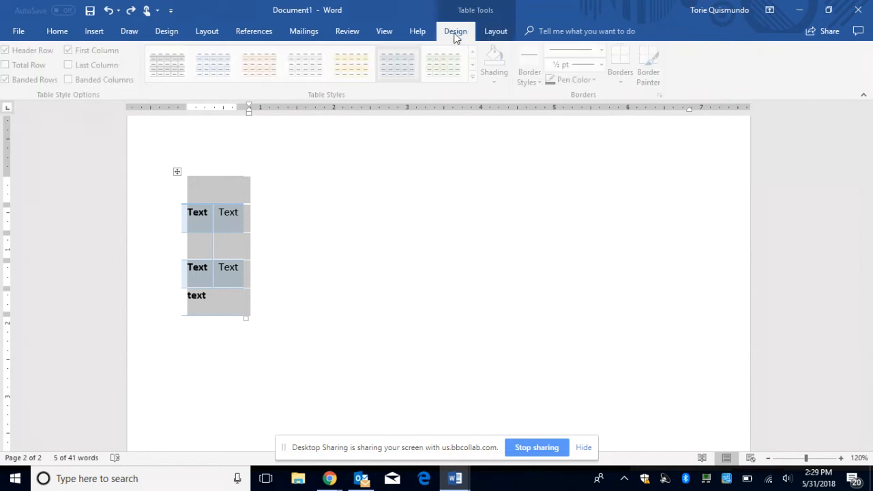
# Step: Review the table's Alt Text in Table Properties and cancel, keeping the 'Location' title
pyautogui.rightClick(178, 173)
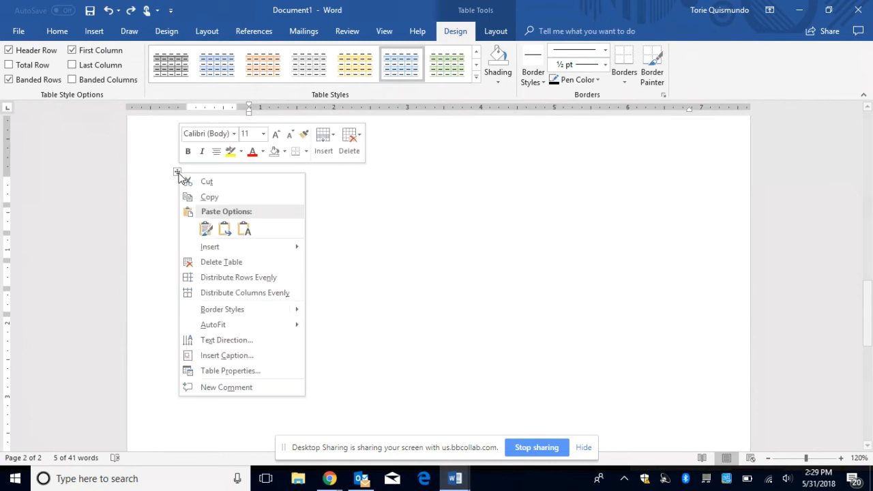
pyautogui.moveTo(236, 331)
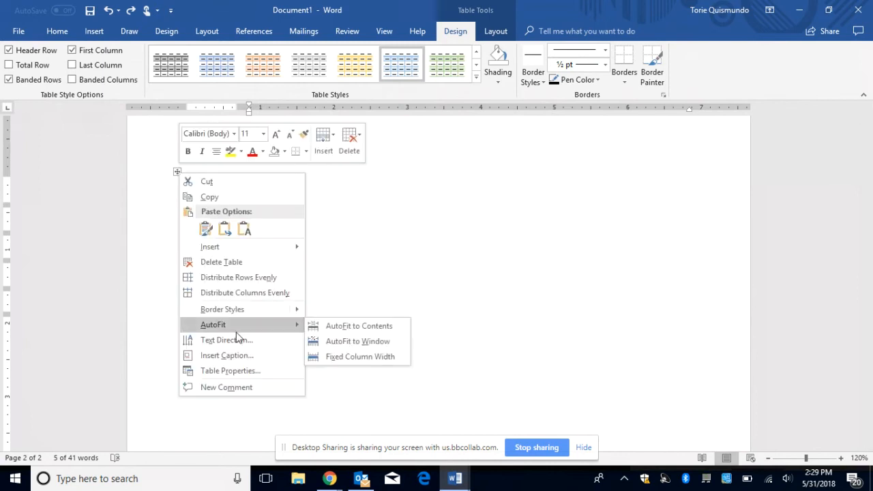
pyautogui.click(228, 370)
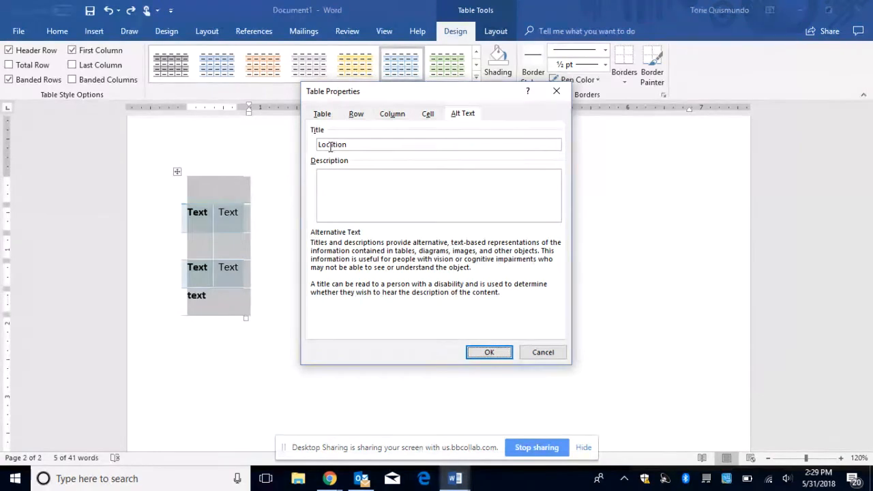
pyautogui.click(538, 349)
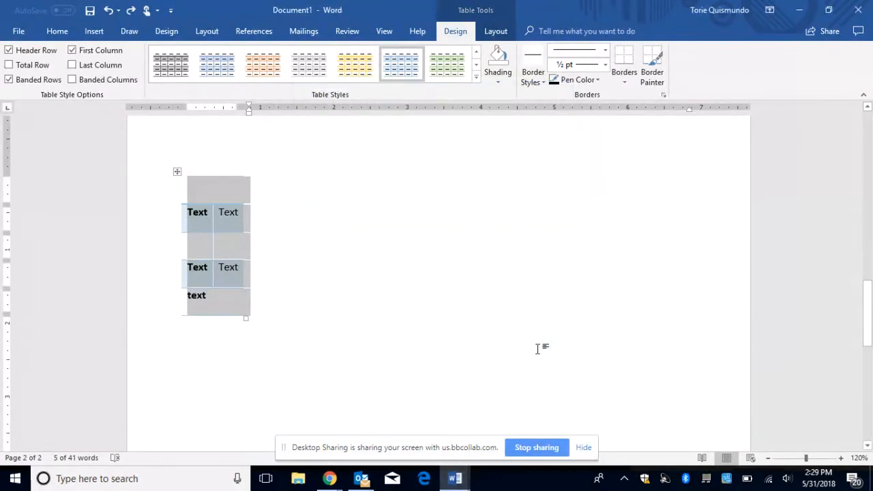
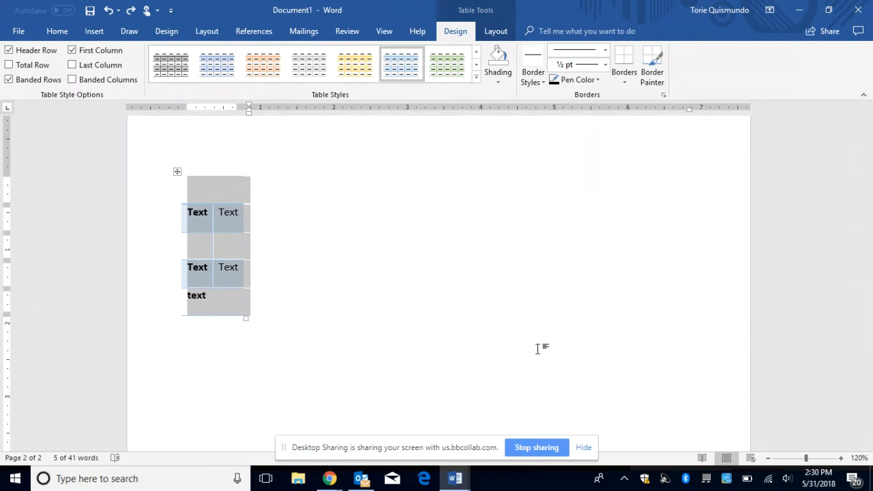
# Step: Deselect the table and create a new blank document, Document6
pyautogui.click(537, 348)
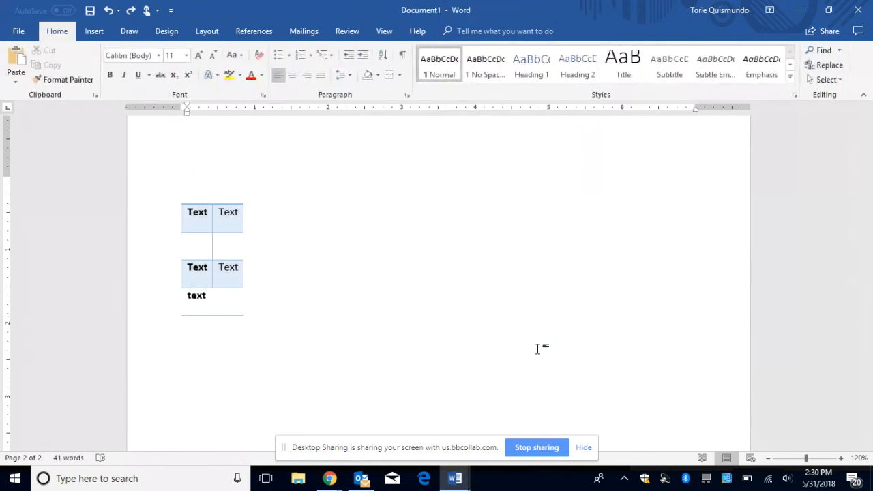
pyautogui.click(20, 35)
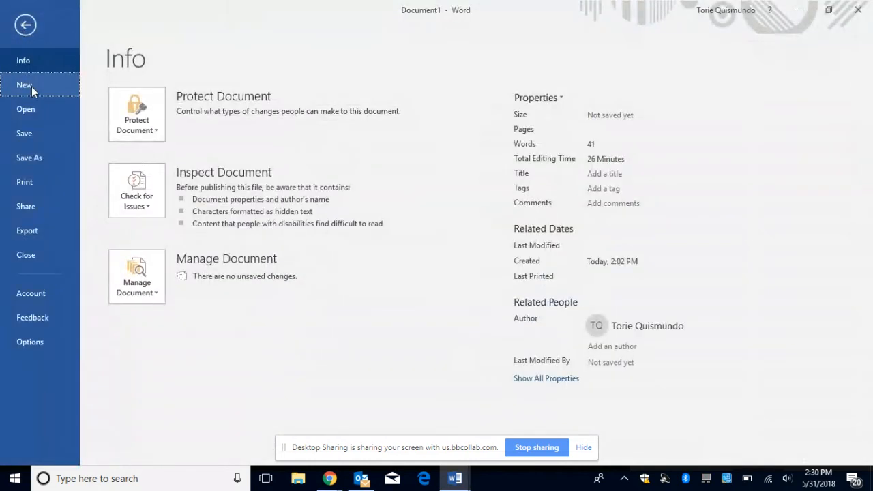
pyautogui.click(32, 87)
pyautogui.click(194, 224)
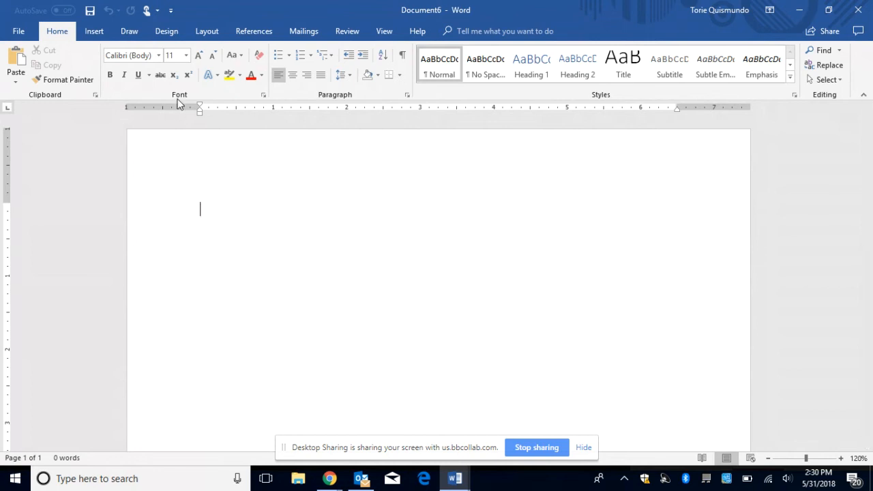
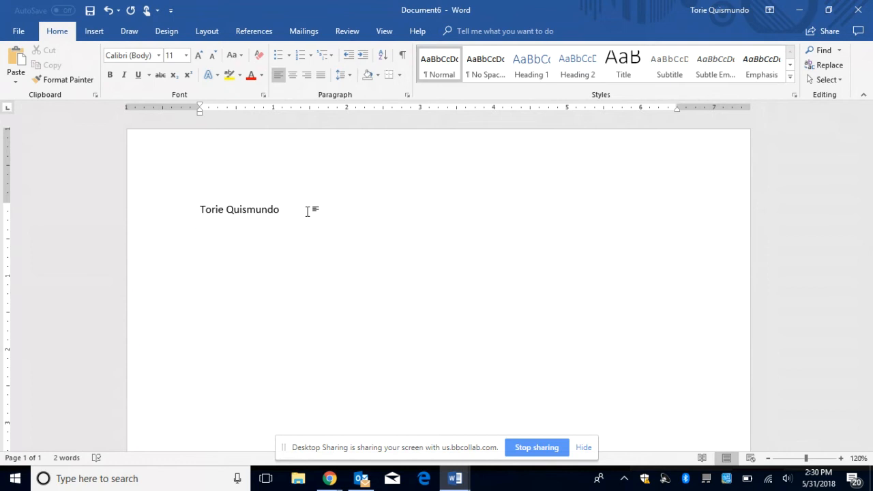
# Step: Type a person's name on the first line, then select and delete it
pyautogui.moveTo(307, 210); pyautogui.dragTo(214, 197)
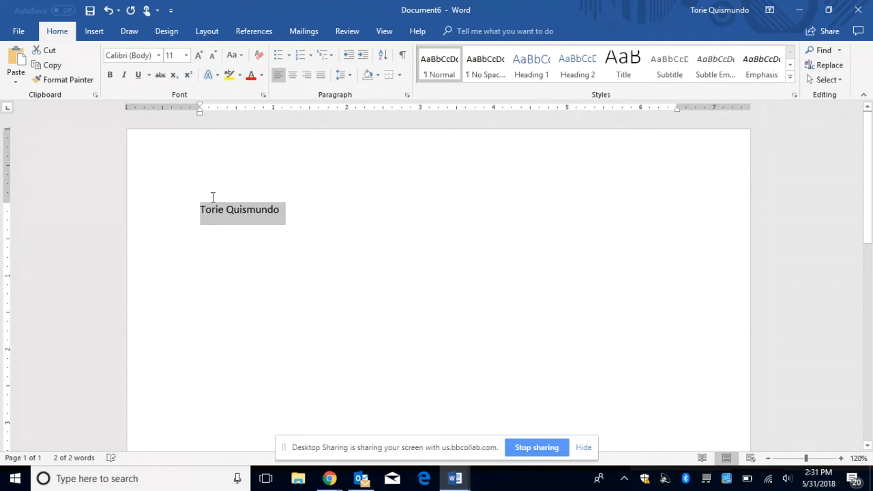
pyautogui.press('BackSpace')
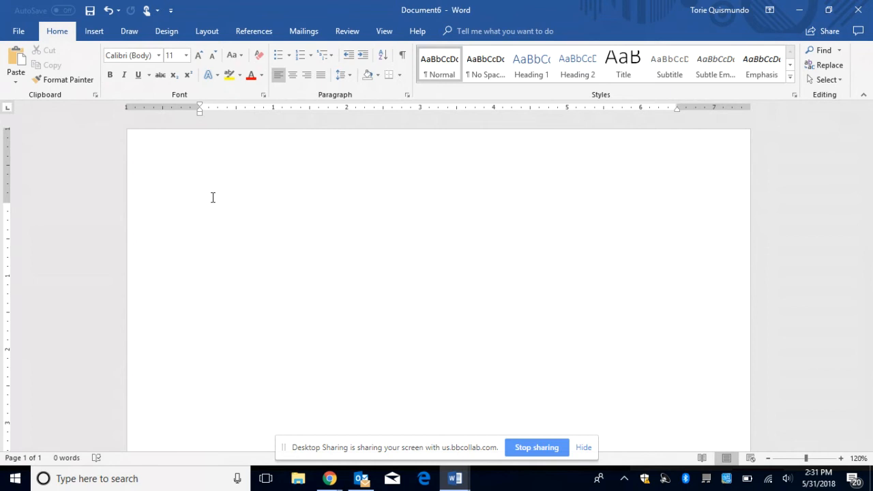
# Step: Type the heading 'FTCC Athletics', fixing a typo, and start a new line
pyautogui.write('FTCC Athletics')
pyautogui.press('Return')
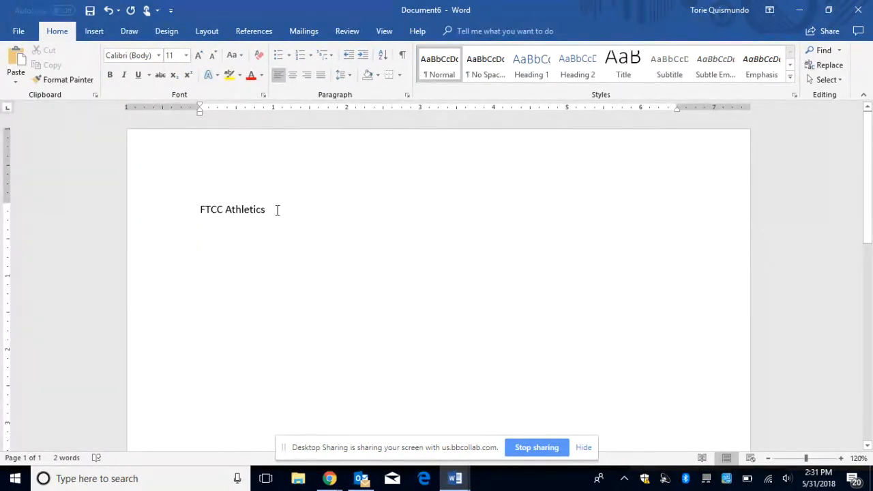
# Step: Undo and redo an accidental deletion to restore 'FTCC Athletics', then select that line
pyautogui.press('BackSpace')
pyautogui.press('BackSpace')
pyautogui.press('BackSpace')
pyautogui.press('BackSpace')
pyautogui.press('BackSpace')
pyautogui.press('BackSpace')
pyautogui.press('BackSpace')
pyautogui.press('BackSpace')
pyautogui.press('BackSpace')
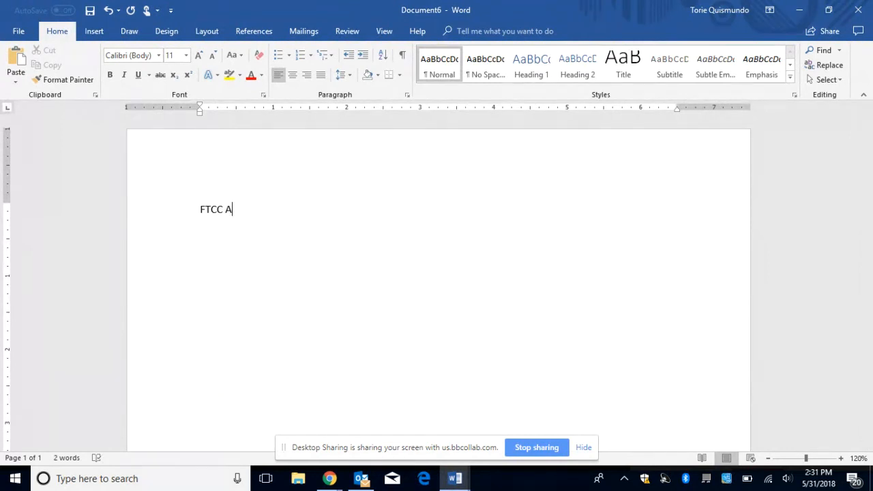
pyautogui.click(111, 15)
pyautogui.click(112, 15)
pyautogui.click(112, 15)
pyautogui.click(112, 15)
pyautogui.click(112, 15)
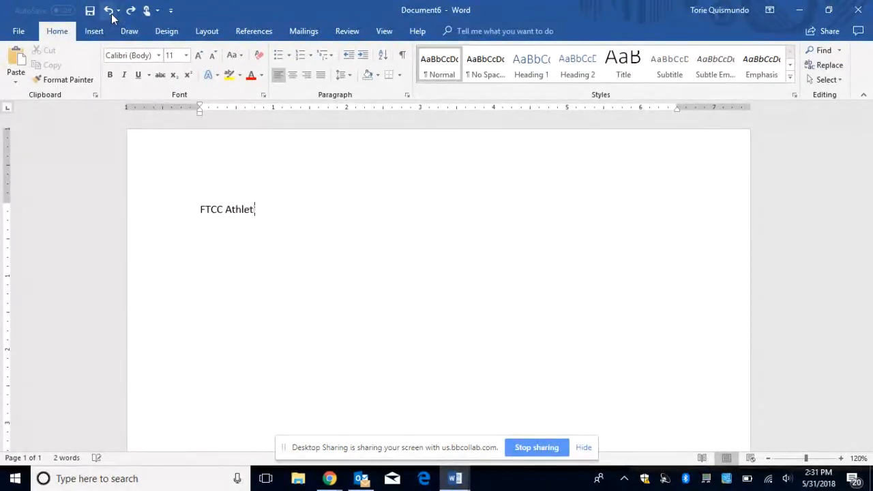
pyautogui.click(111, 15)
pyautogui.click(112, 15)
pyautogui.click(111, 15)
pyautogui.click(111, 15)
pyautogui.click(133, 11)
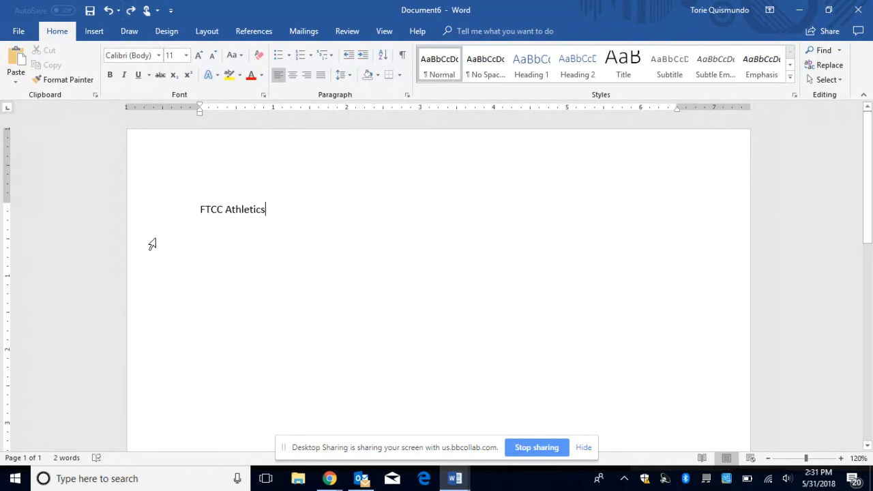
pyautogui.click(165, 224)
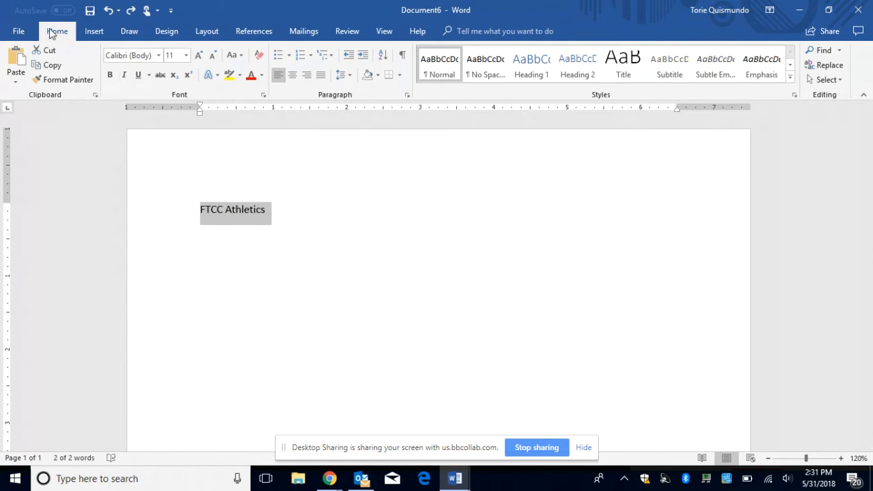
# Step: Try lowercase and UPPERCASE, then apply Capitalize Each Word for 'Ftcc Athletics' and reselect it
pyautogui.click(242, 56)
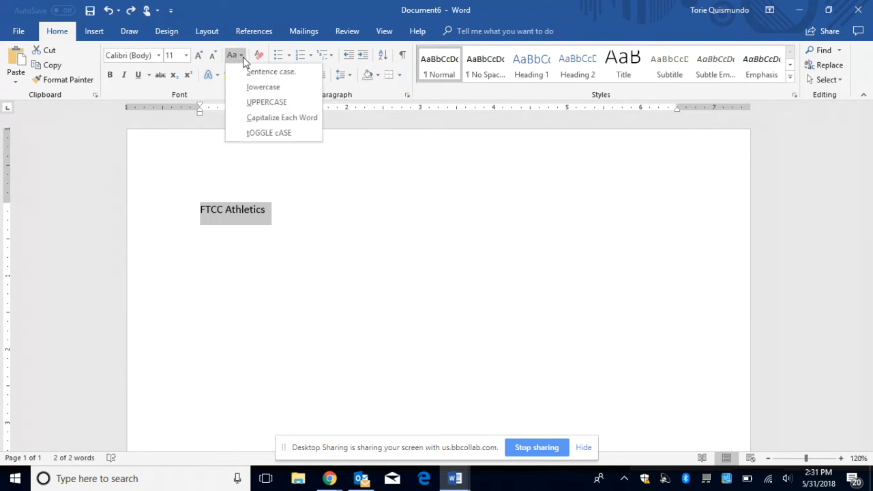
pyautogui.click(252, 90)
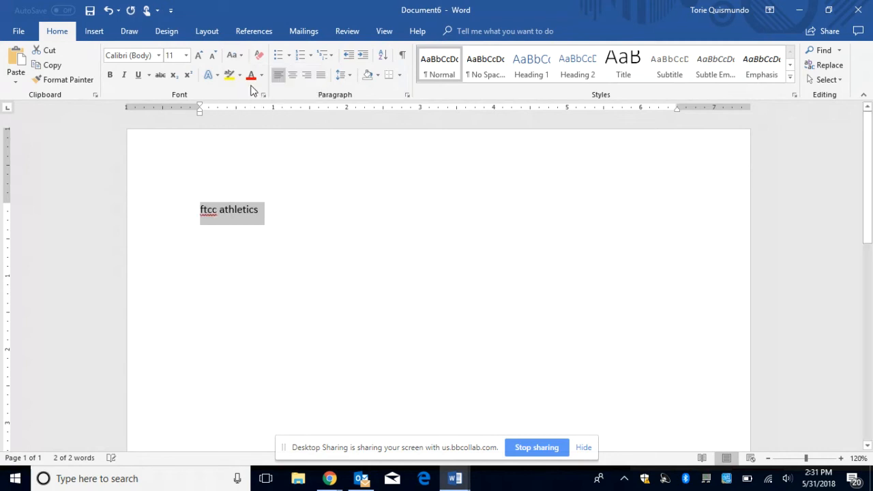
pyautogui.click(233, 55)
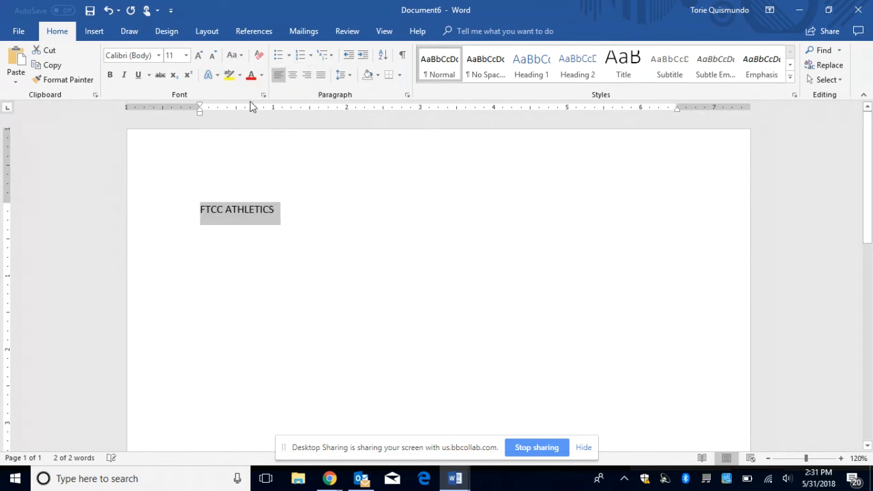
pyautogui.click(242, 53)
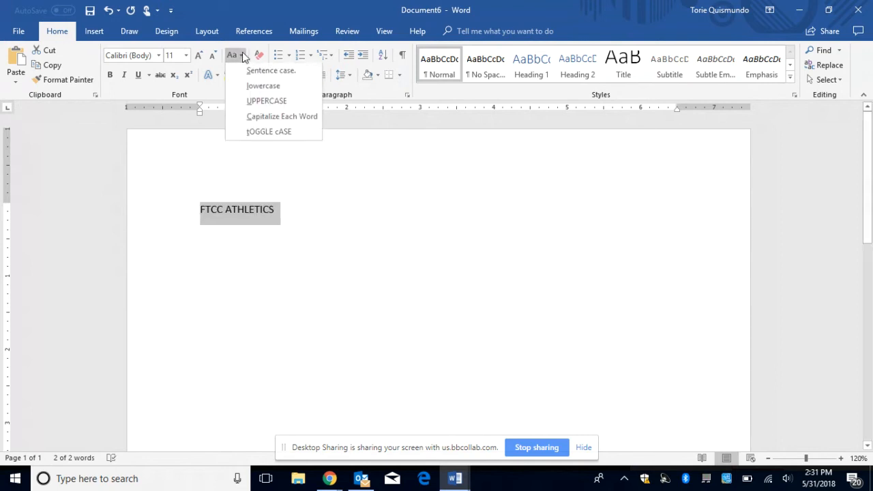
pyautogui.click(251, 119)
pyautogui.click(285, 224)
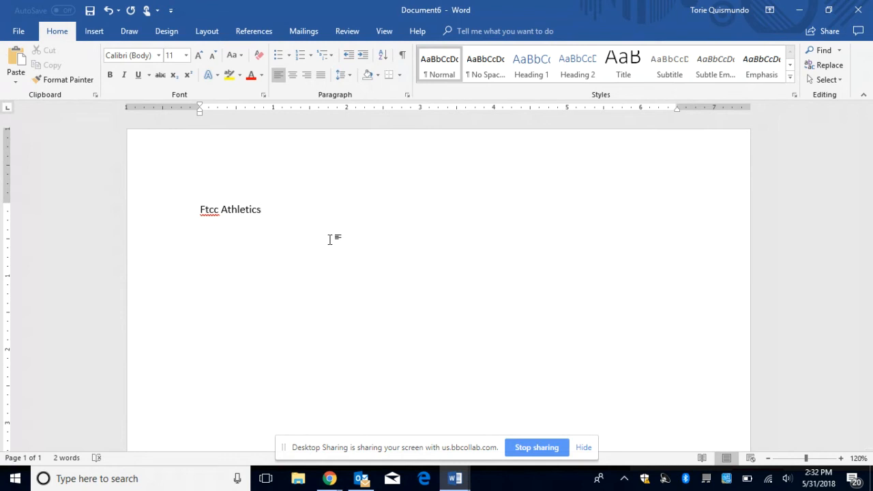
pyautogui.moveTo(265, 209); pyautogui.dragTo(209, 214)
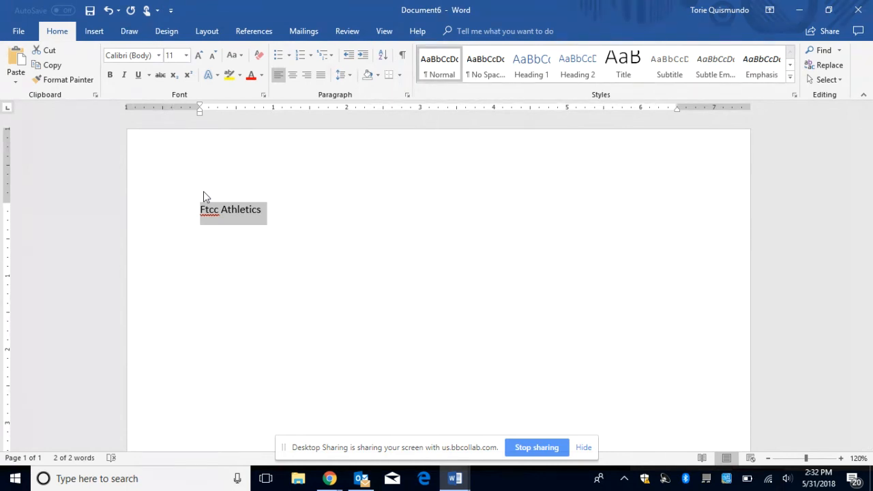
pyautogui.click(218, 75)
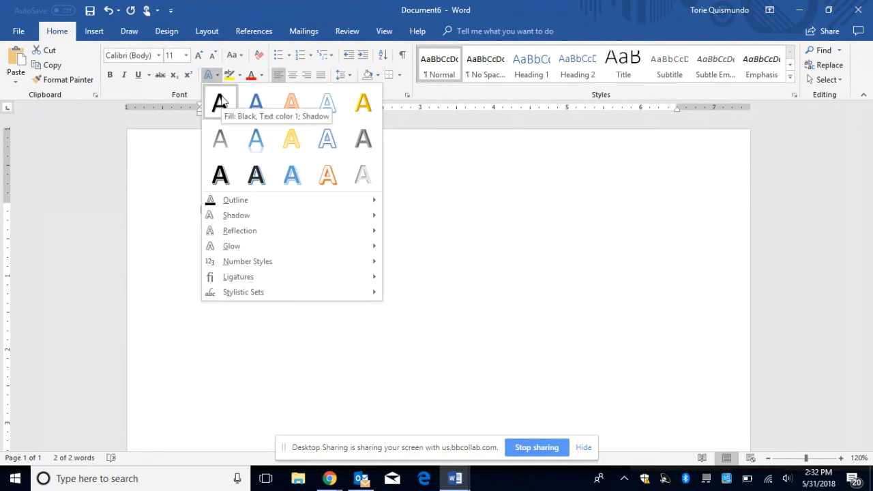
pyautogui.click(519, 220)
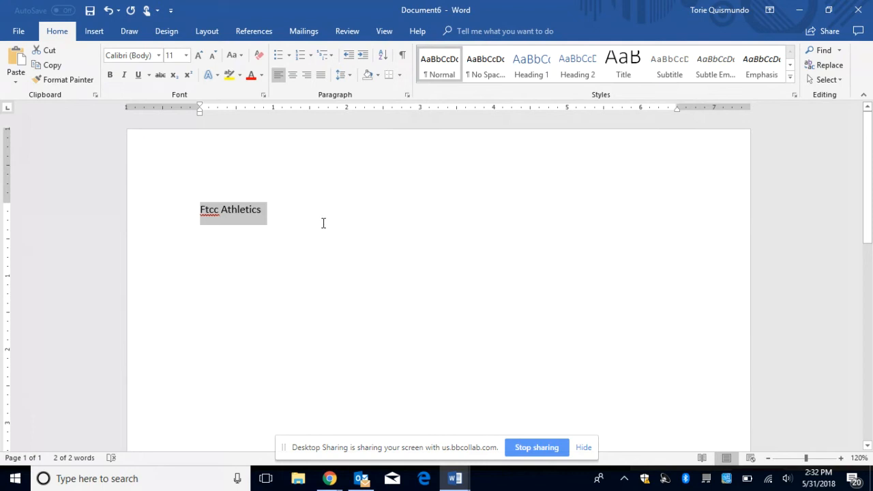
pyautogui.click(272, 210)
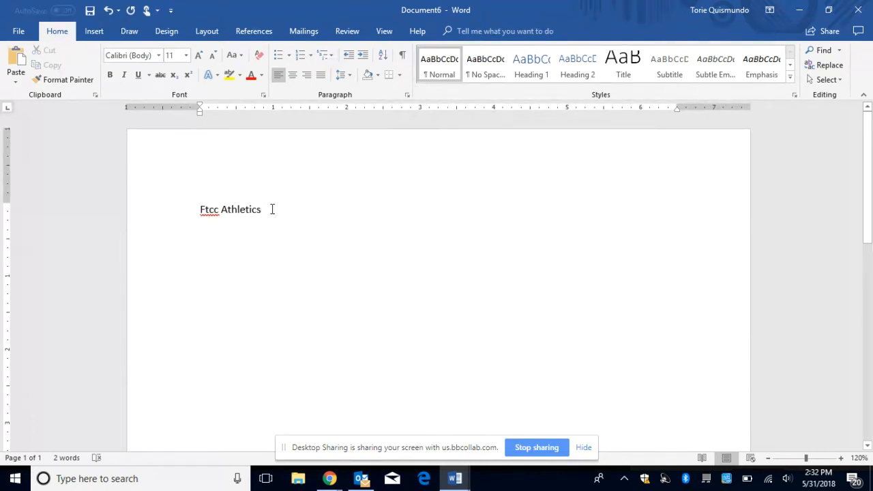
pyautogui.press('Return')
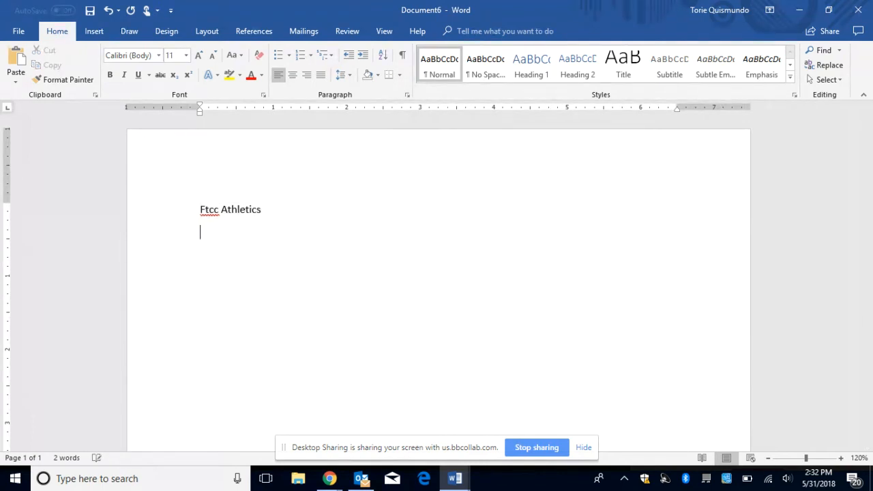
pyautogui.click(94, 30)
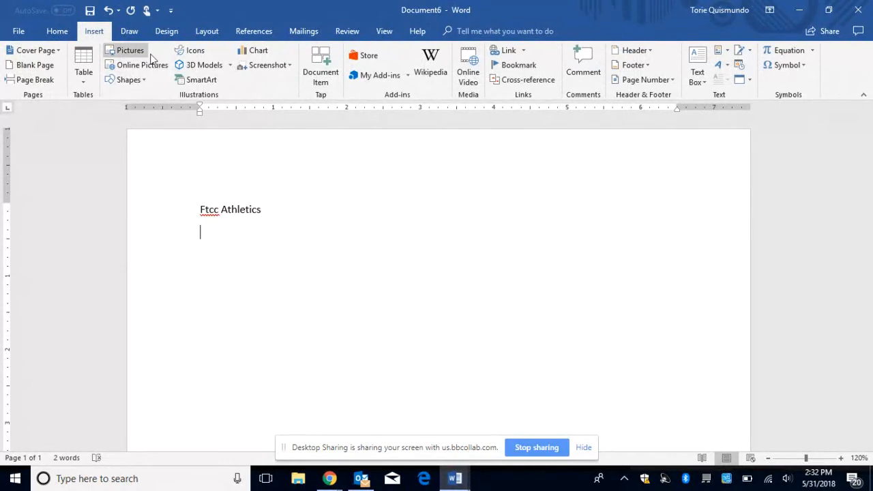
pyautogui.click(718, 68)
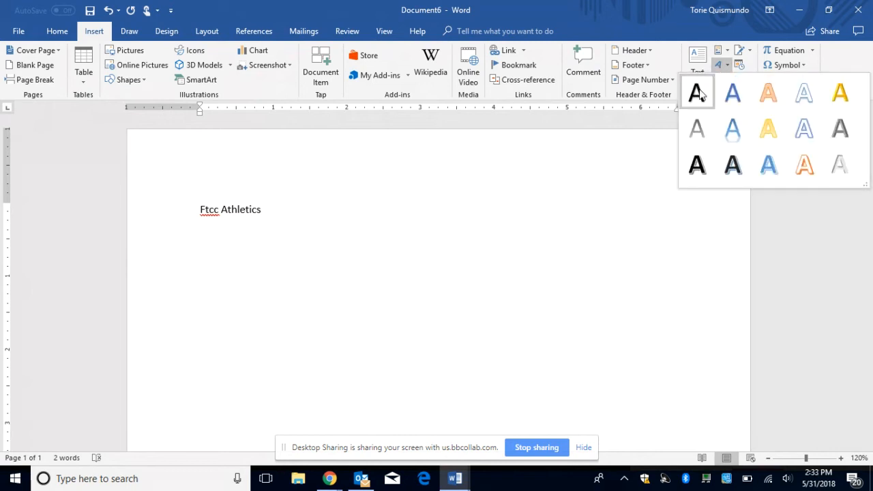
pyautogui.click(697, 92)
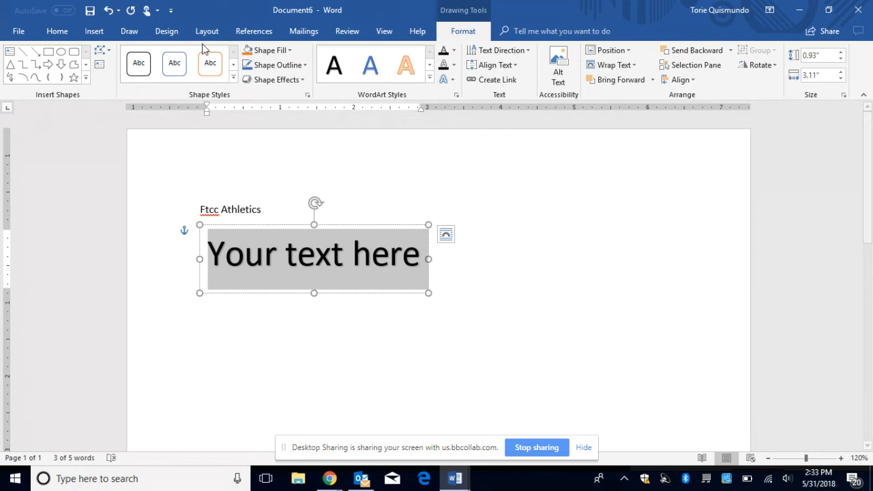
pyautogui.click(107, 13)
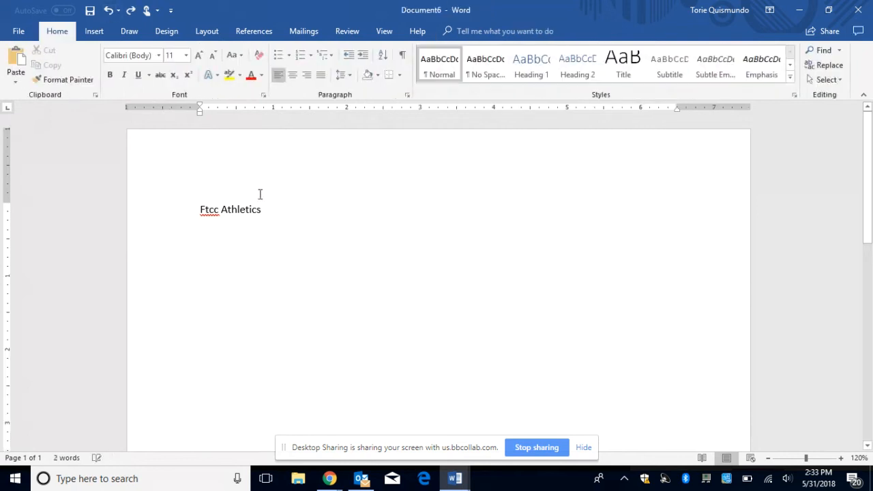
# Step: Select the heading and browse Text Effects and WordArt styles without applying any
pyautogui.moveTo(264, 208); pyautogui.dragTo(199, 212)
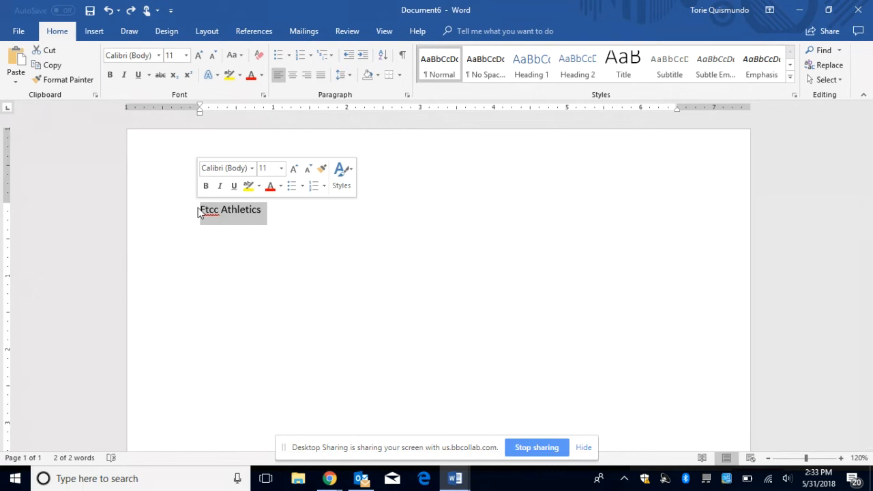
pyautogui.click(218, 77)
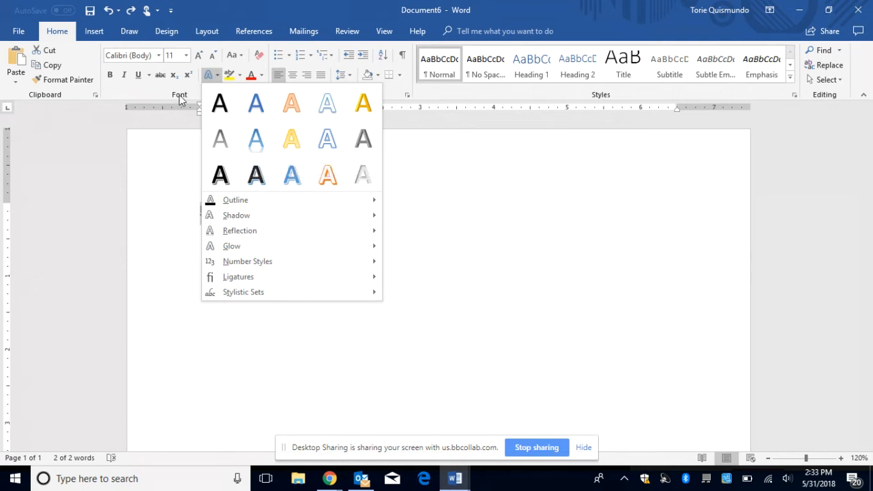
pyautogui.click(96, 33)
pyautogui.click(95, 32)
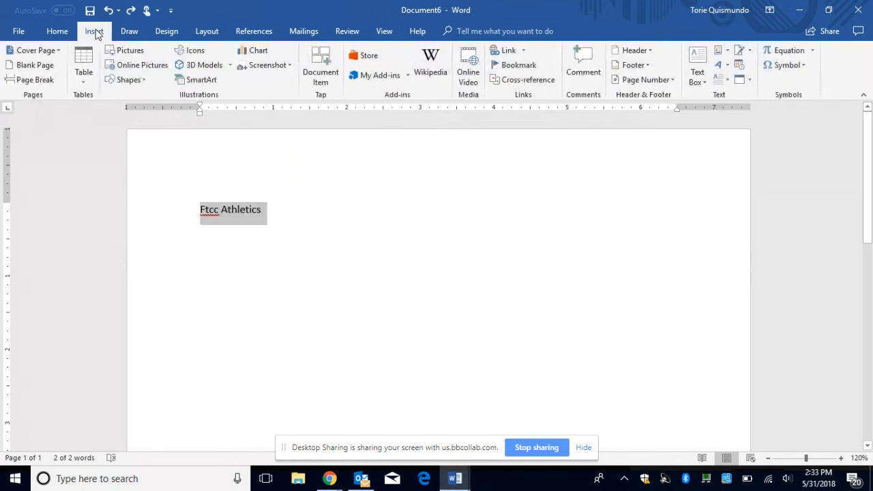
pyautogui.click(721, 65)
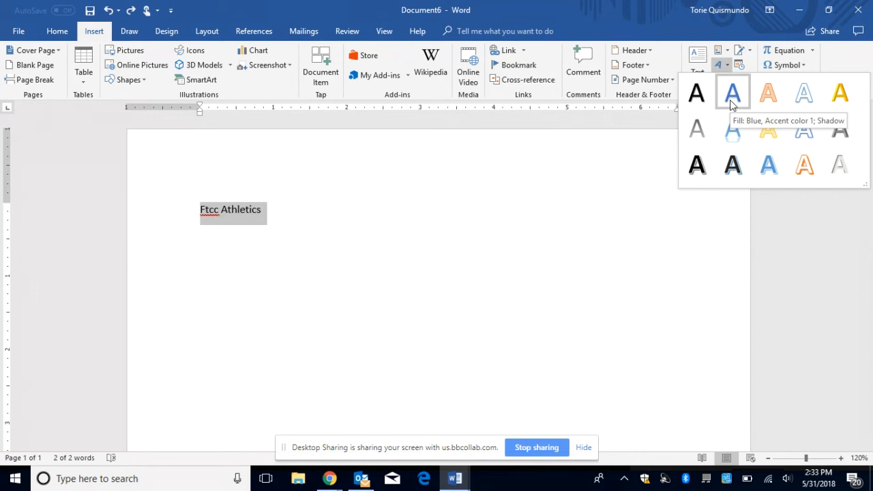
pyautogui.click(59, 32)
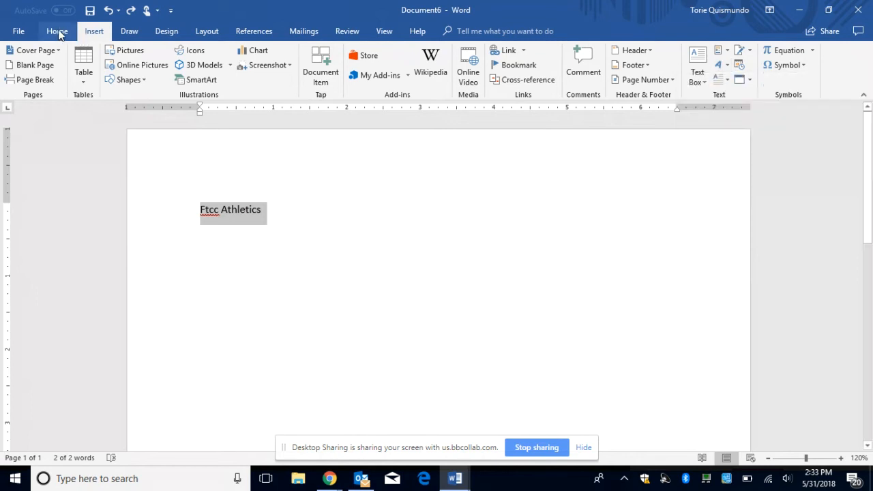
pyautogui.click(59, 32)
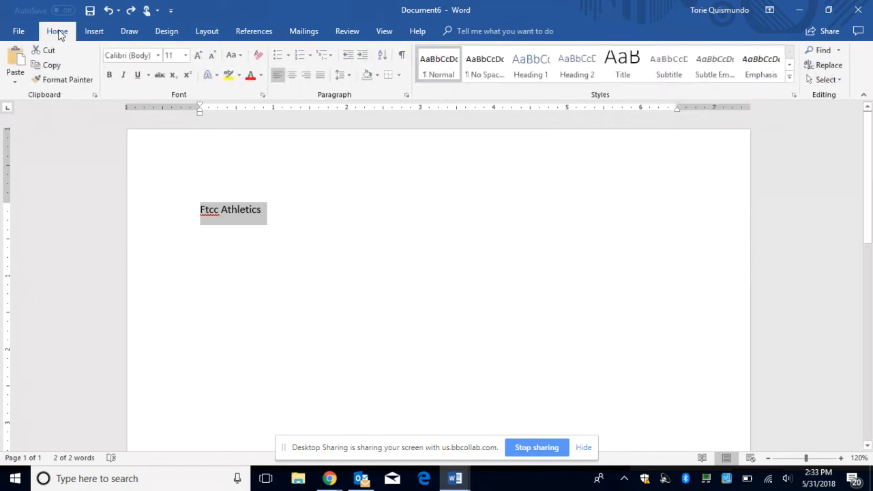
# Step: Apply a dark outlined text effect, then switch to the orange outlined effect
pyautogui.click(216, 76)
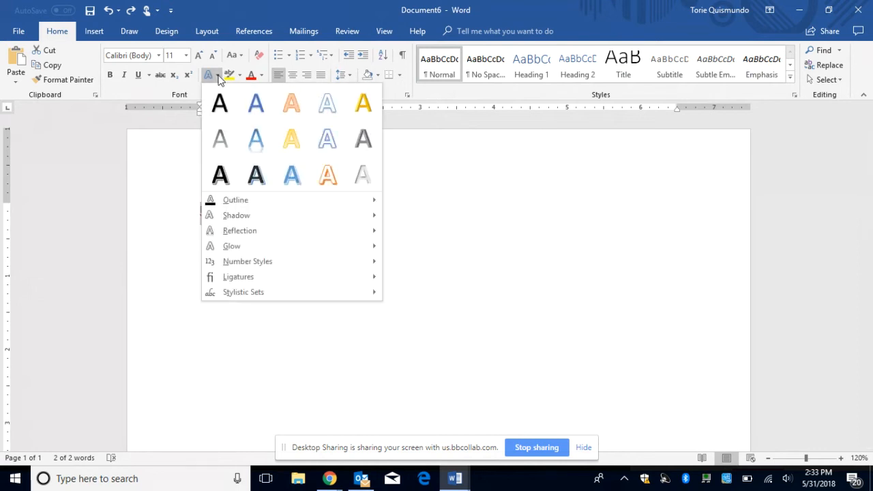
pyautogui.click(253, 179)
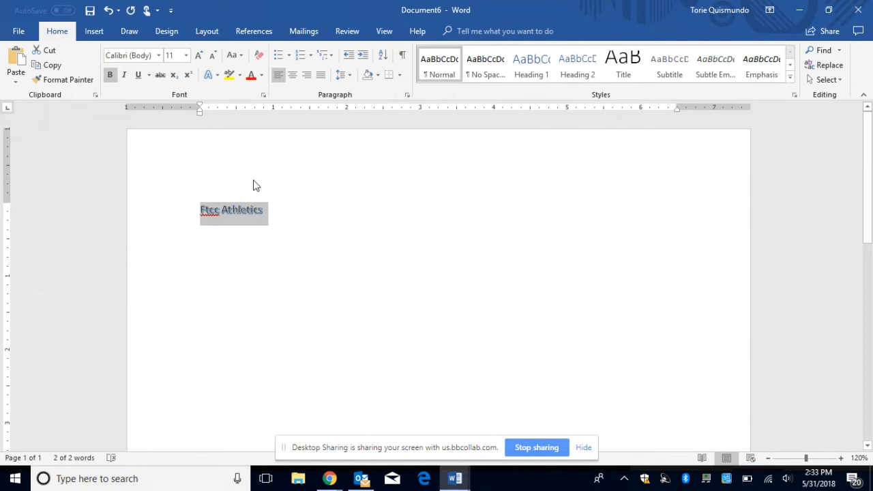
pyautogui.click(217, 75)
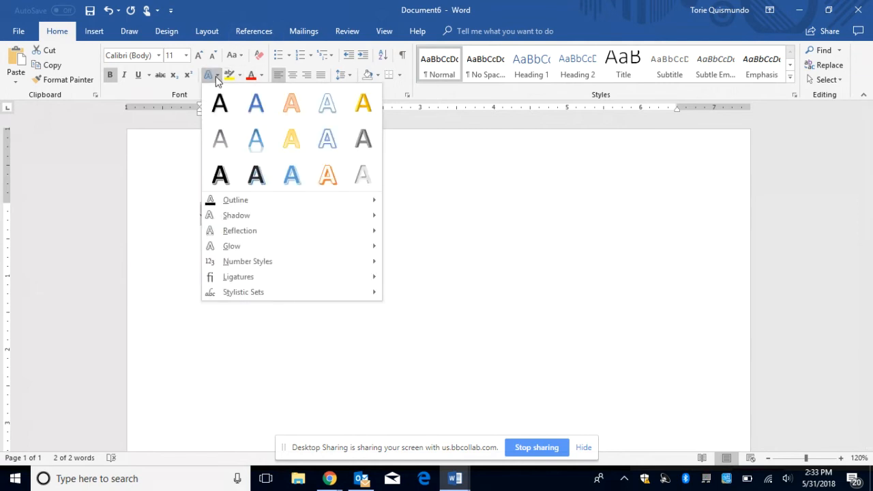
pyautogui.click(296, 110)
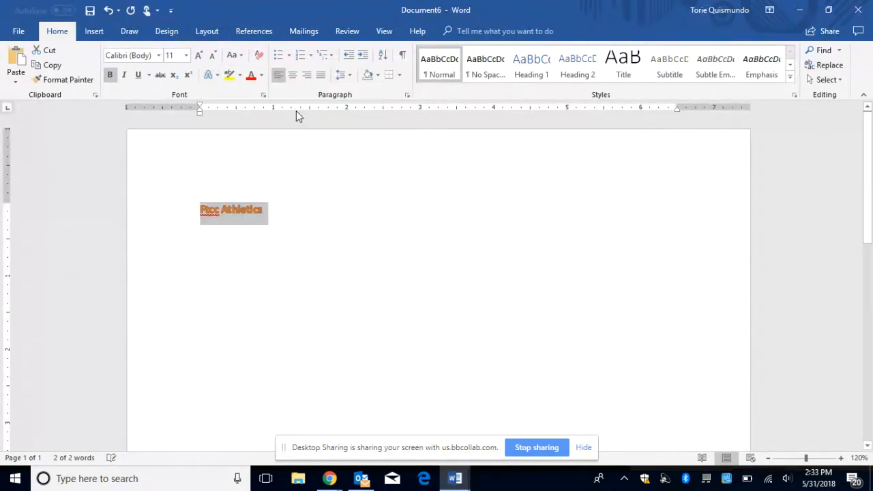
# Step: Grow the heading font to 48 pt and reselect the whole line
pyautogui.click(199, 55)
pyautogui.click(199, 55)
pyautogui.click(198, 55)
pyautogui.click(199, 55)
pyautogui.click(198, 55)
pyautogui.click(198, 55)
pyautogui.click(200, 57)
pyautogui.click(199, 57)
pyautogui.click(200, 57)
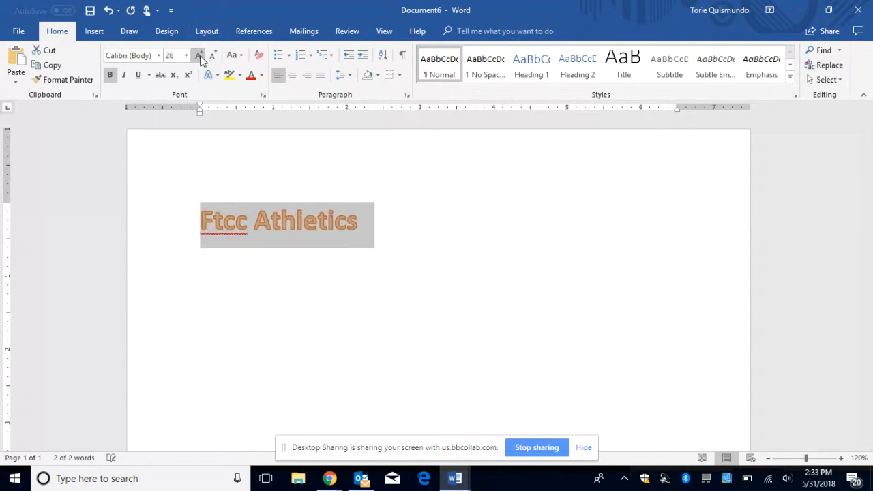
pyautogui.click(199, 56)
pyautogui.click(199, 57)
pyautogui.click(308, 166)
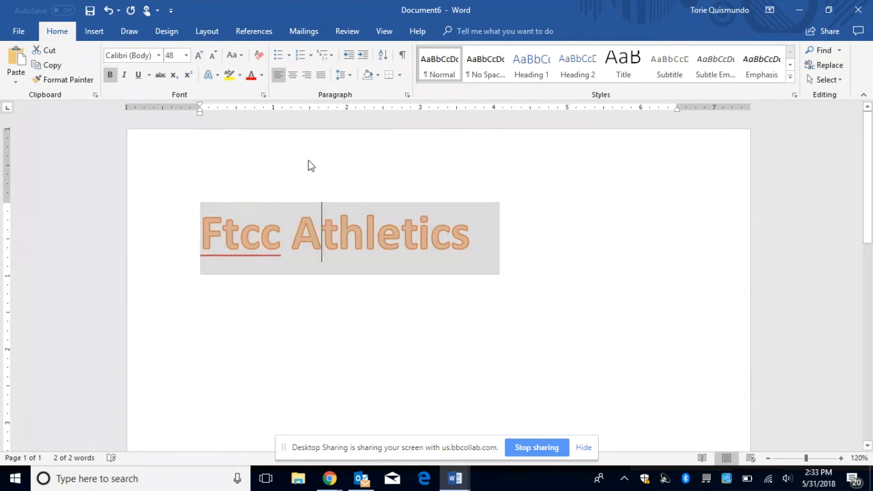
pyautogui.click(188, 223)
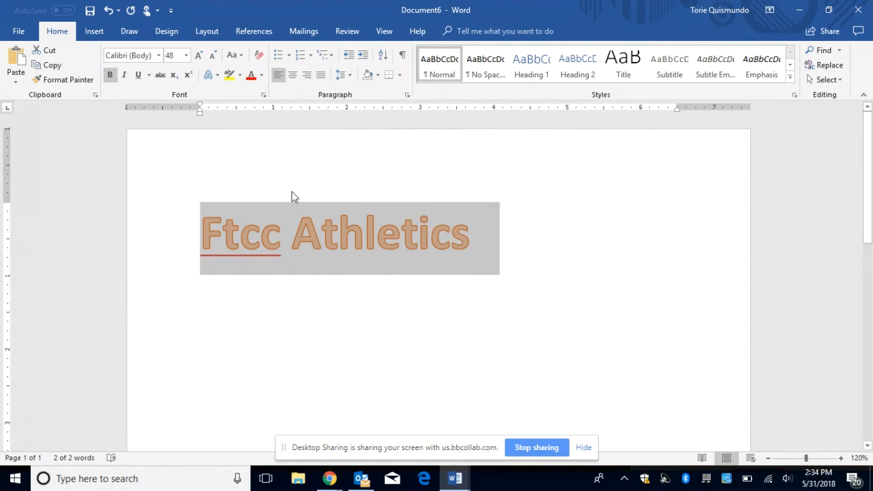
# Step: Highlight the Ftcc Athletics heading in Bright Green
pyautogui.rightClick(240, 79)
pyautogui.click(240, 75)
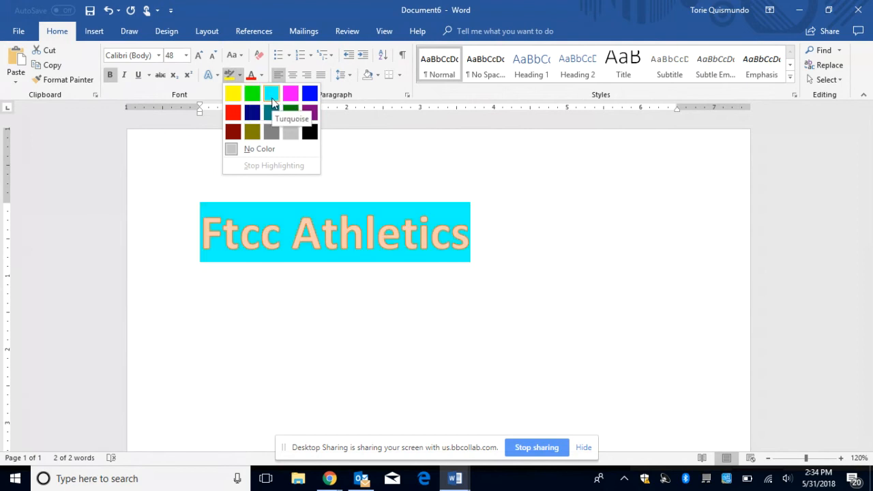
pyautogui.click(253, 94)
pyautogui.click(357, 334)
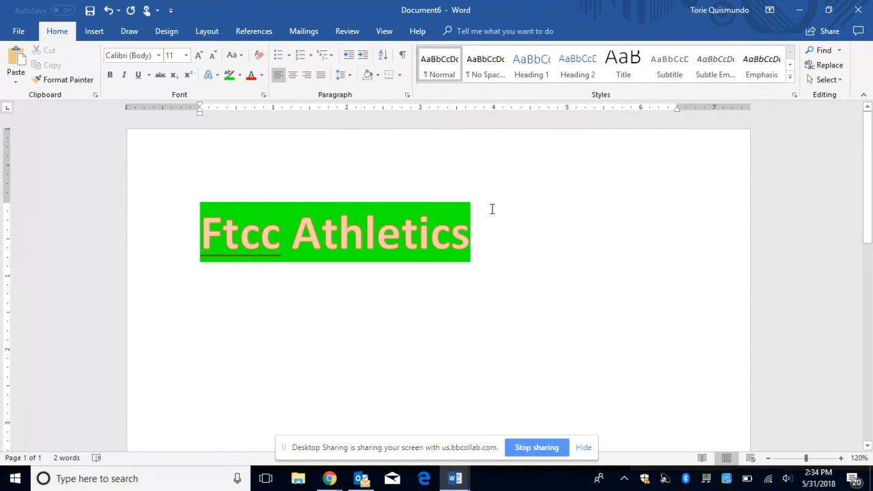
# Step: Add an empty line after the end of the heading
pyautogui.click(477, 234)
pyautogui.press('Return')
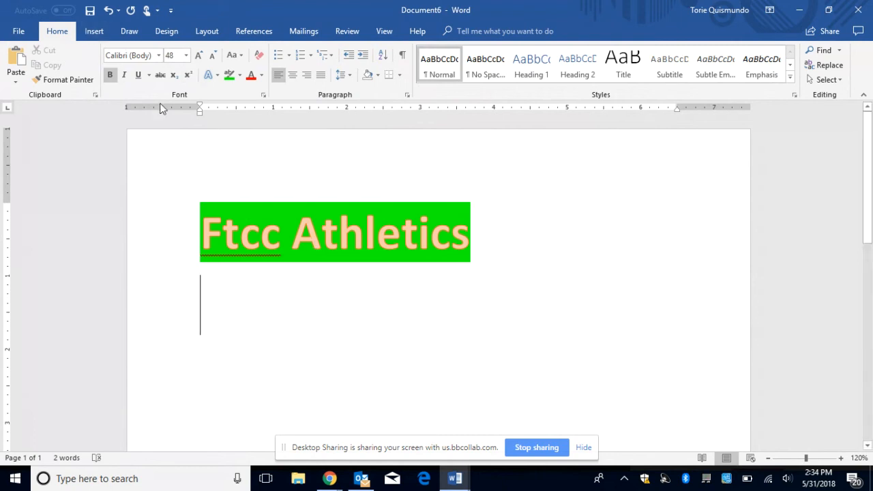
pyautogui.click(94, 31)
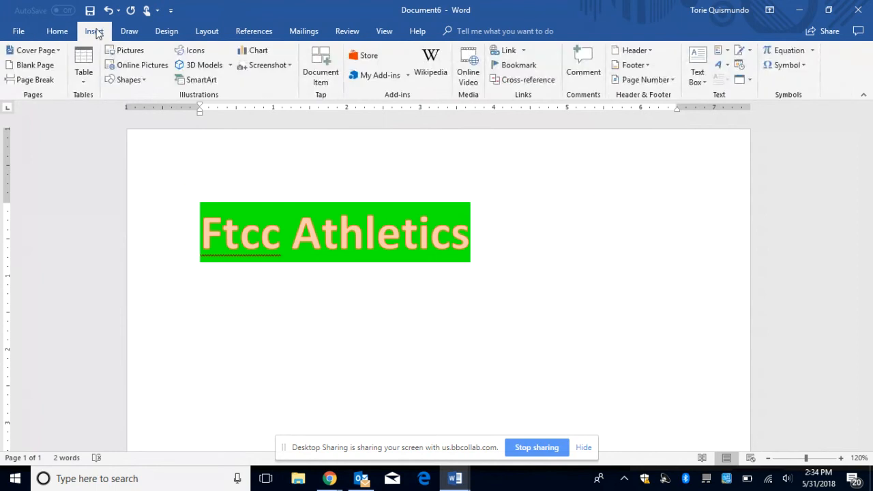
# Step: Insert the 'images' stick-figure picture below the heading and select it for formatting
pyautogui.click(125, 53)
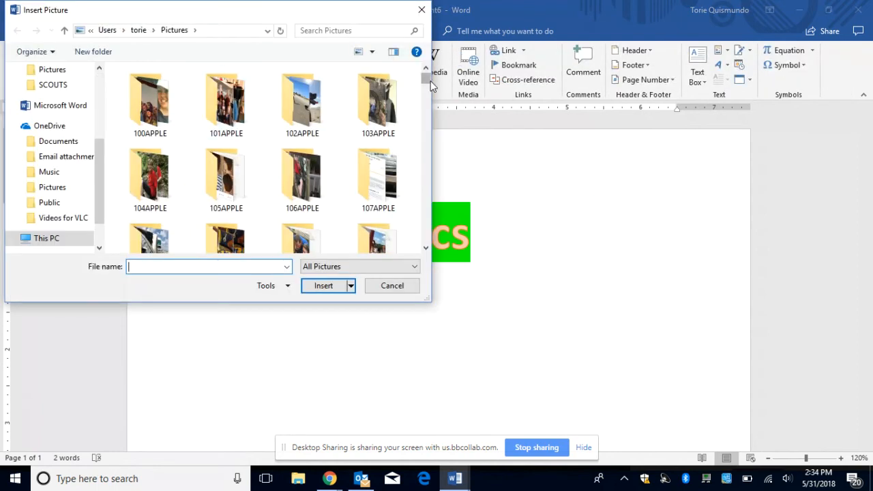
pyautogui.moveTo(425, 81); pyautogui.dragTo(426, 176)
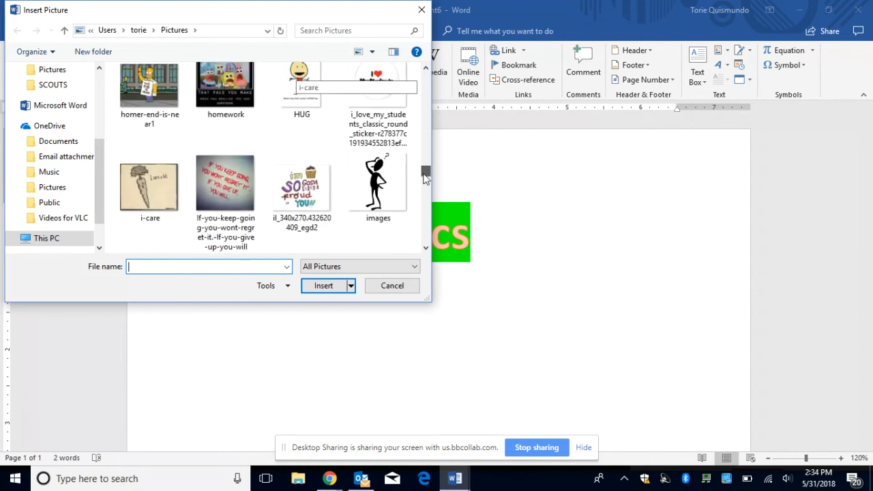
pyautogui.click(377, 189)
pyautogui.click(324, 287)
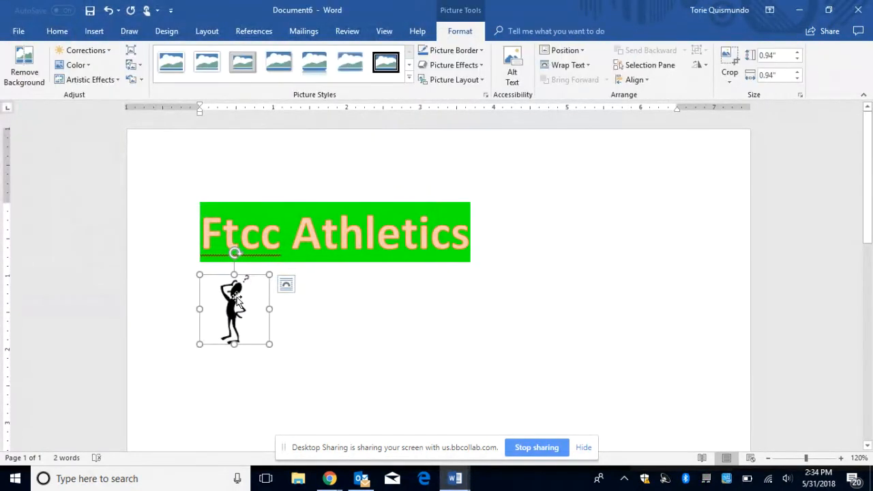
pyautogui.click(337, 318)
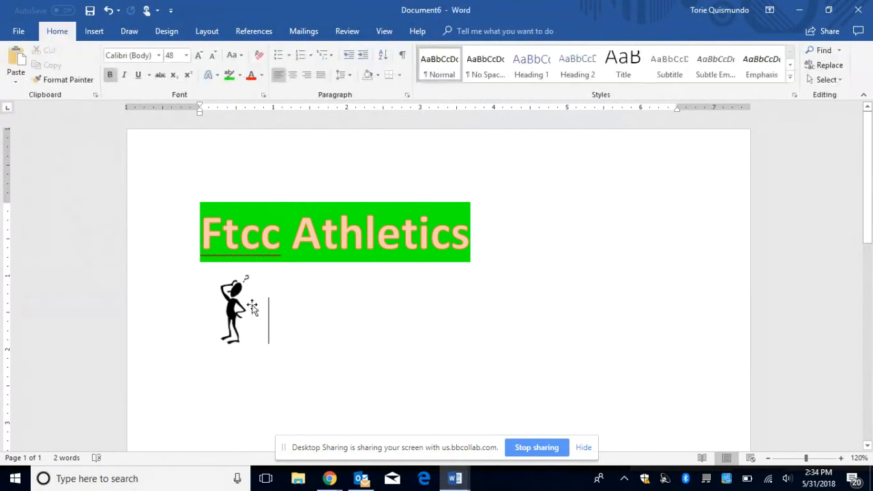
pyautogui.doubleClick(233, 305)
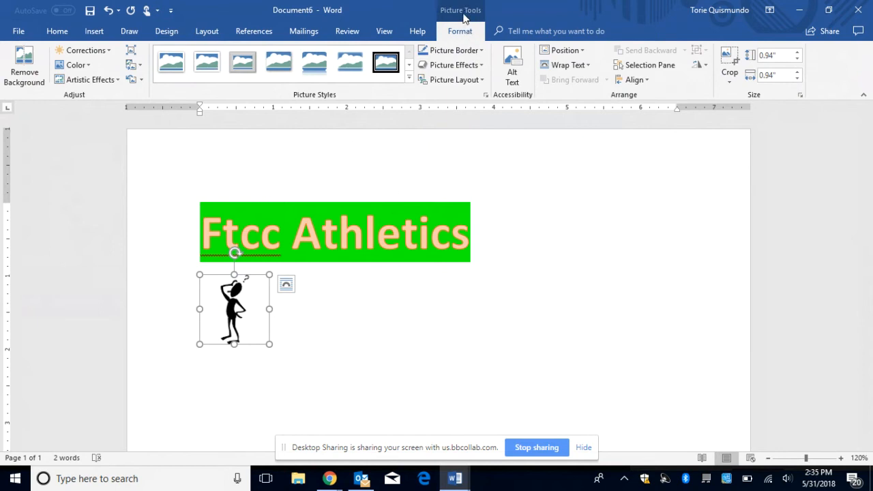
# Step: Try Metal Oval, undo it, then apply Rounded Diagonal Corner, White to the picture
pyautogui.click(409, 80)
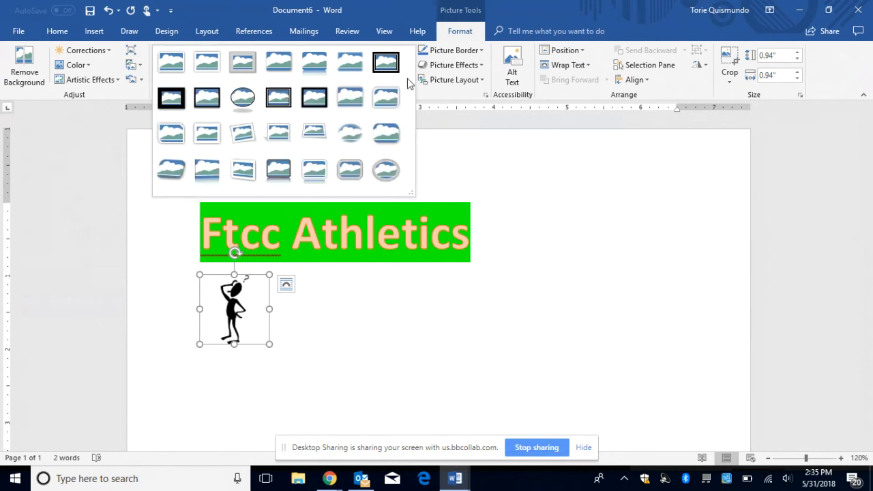
pyautogui.click(391, 170)
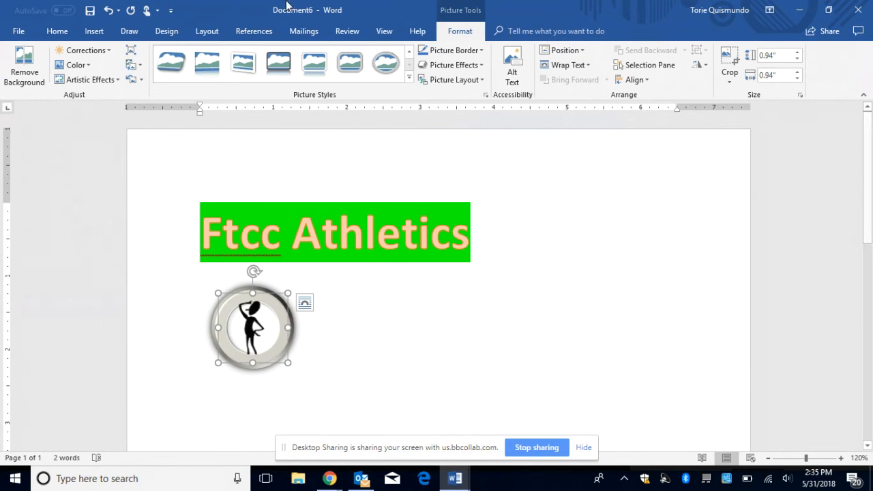
pyautogui.click(108, 10)
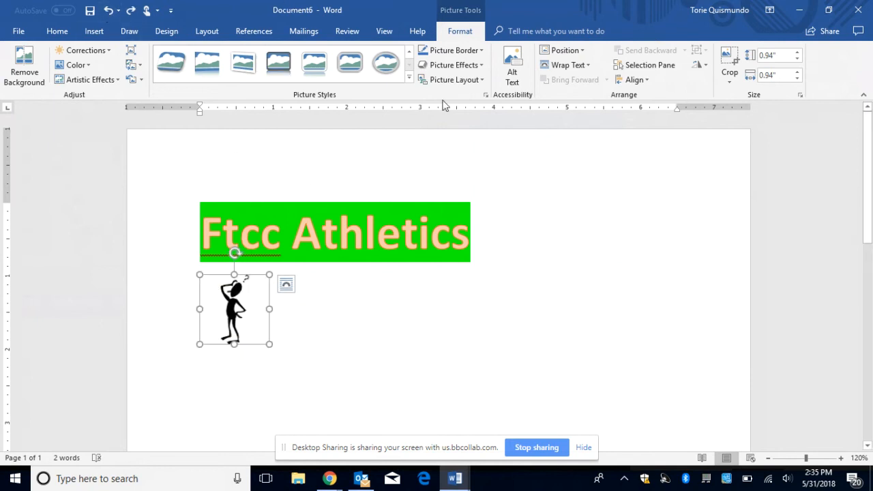
pyautogui.click(410, 76)
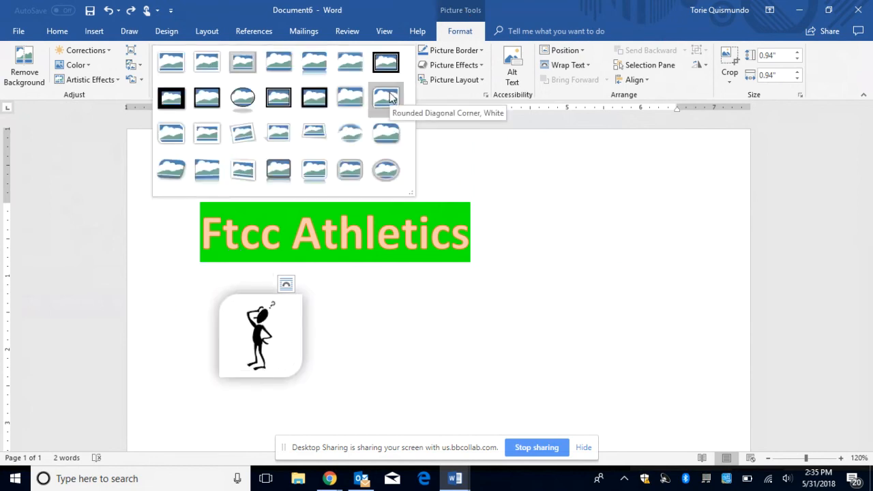
pyautogui.click(390, 98)
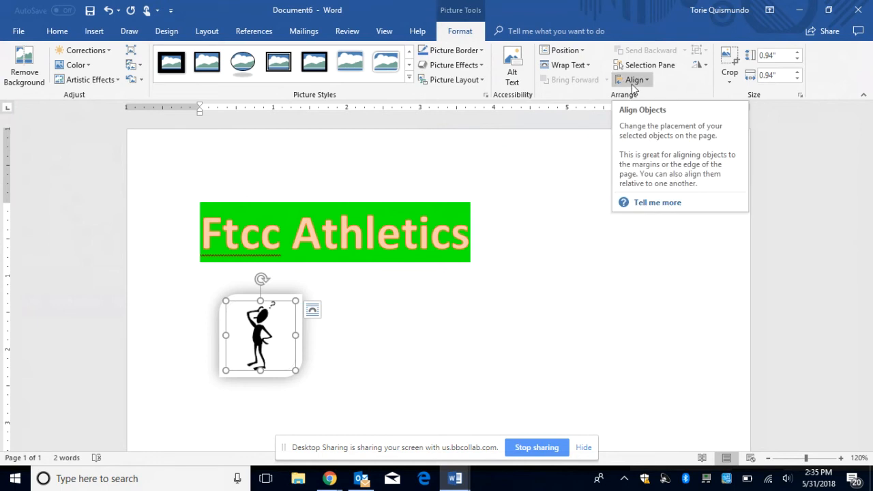
pyautogui.click(403, 217)
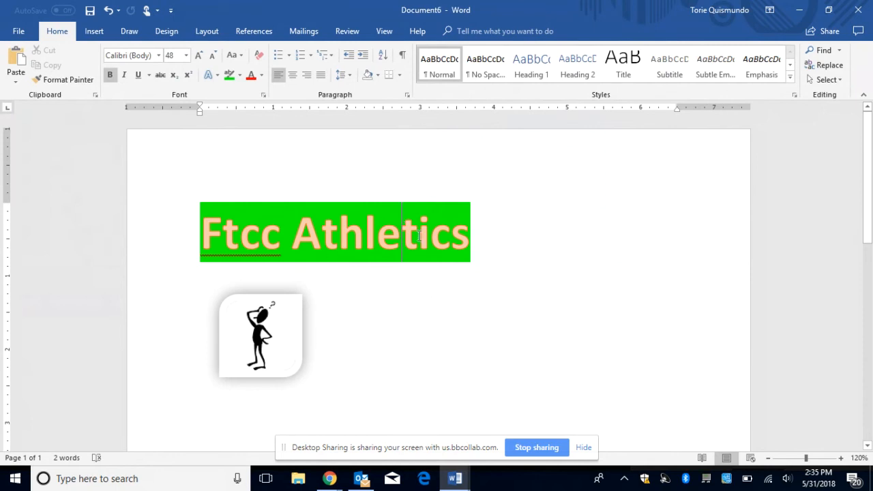
# Step: Center the heading, then add a blank line just above the picture
pyautogui.click(292, 79)
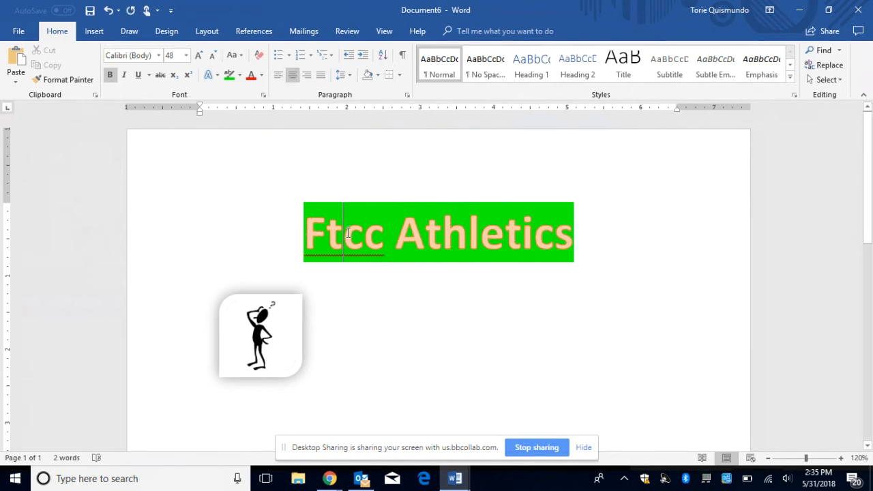
pyautogui.click(294, 80)
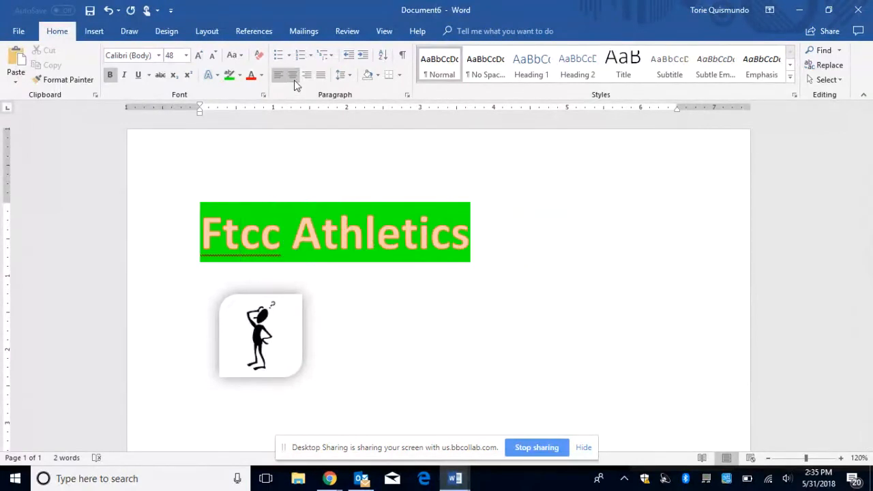
pyautogui.click(294, 80)
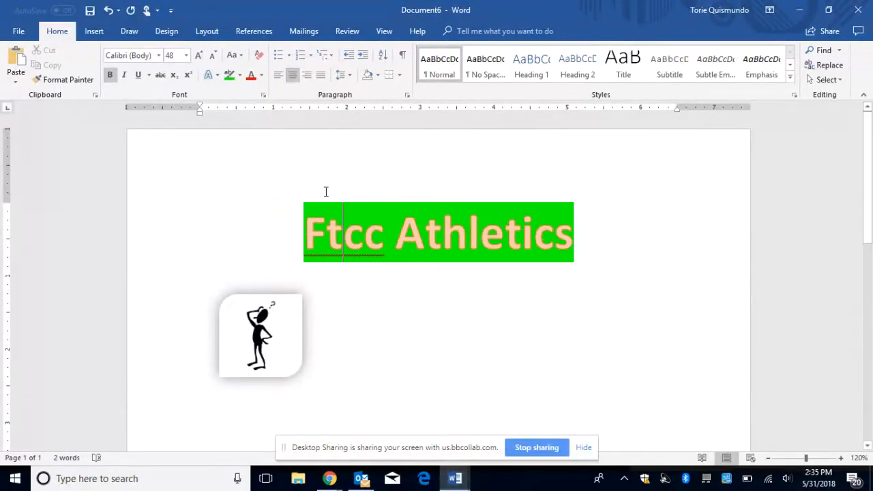
pyautogui.click(244, 348)
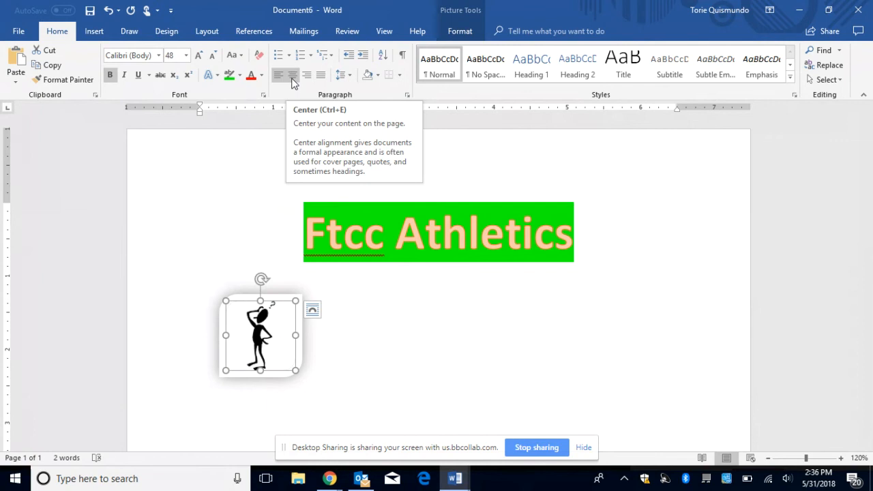
pyautogui.click(235, 260)
pyautogui.click(193, 284)
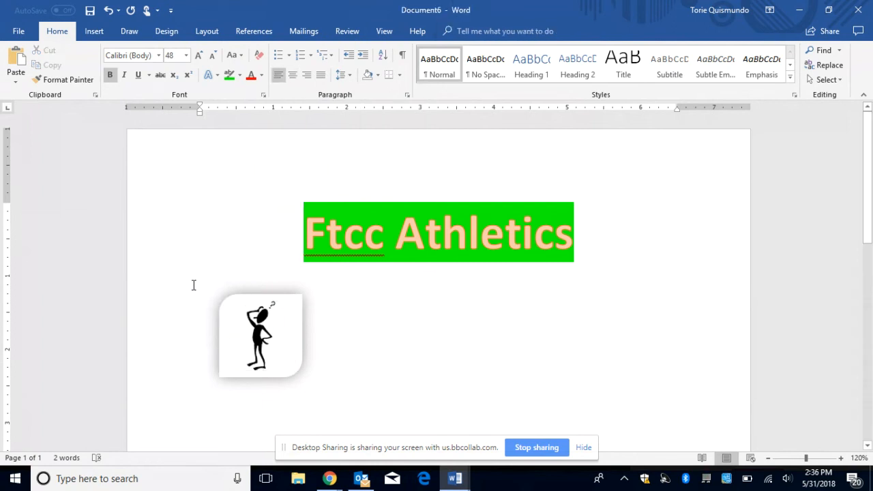
pyautogui.press('Return')
# Step: Add another line before the picture, then undo the extra lines to keep it on page 1
pyautogui.press('Return')
pyautogui.press('Return')
pyautogui.press('Return')
pyautogui.press('Return')
pyautogui.press('Return')
pyautogui.press('Return')
pyautogui.press('Return')
pyautogui.press('Return')
pyautogui.press('Return')
pyautogui.press('Return')
pyautogui.press('Return')
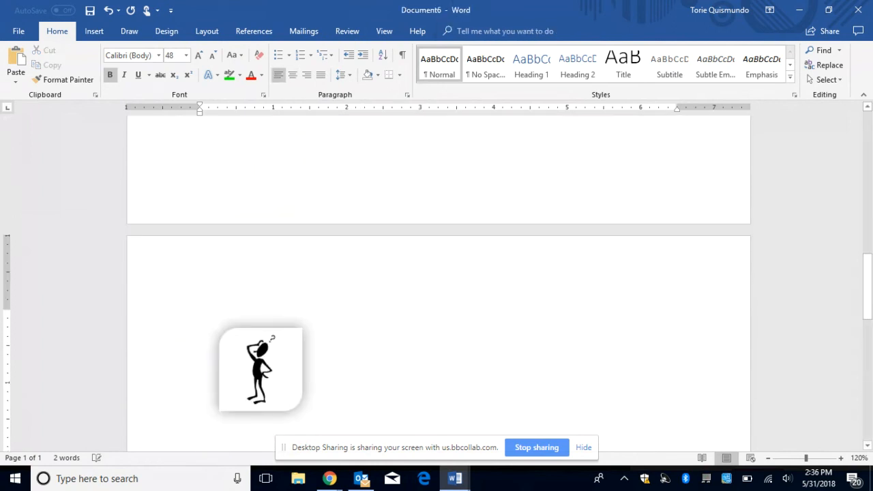
pyautogui.press('Return')
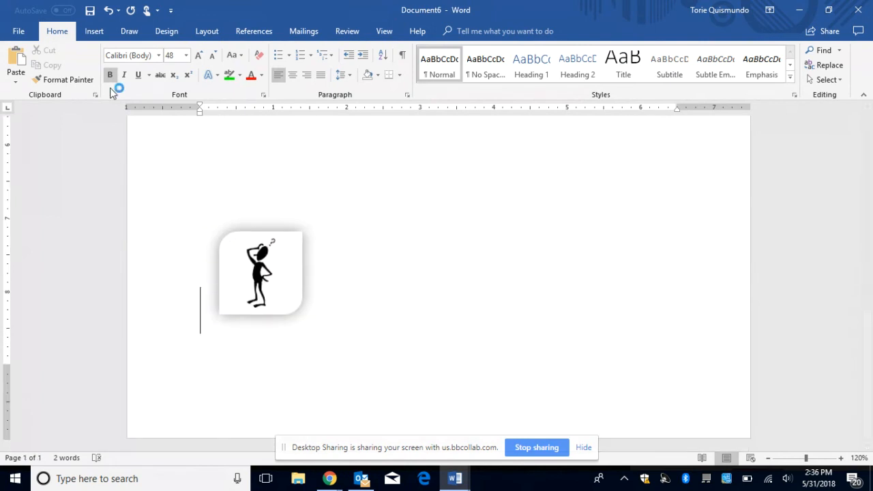
pyautogui.click(108, 12)
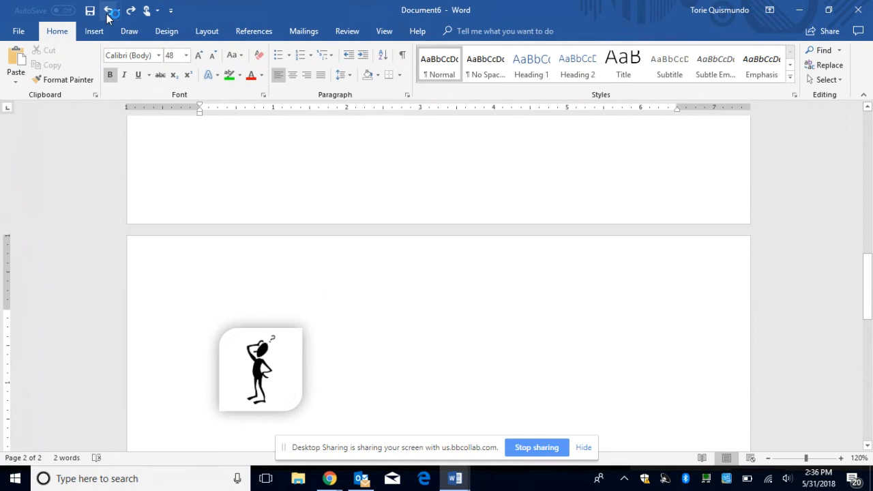
pyautogui.click(108, 12)
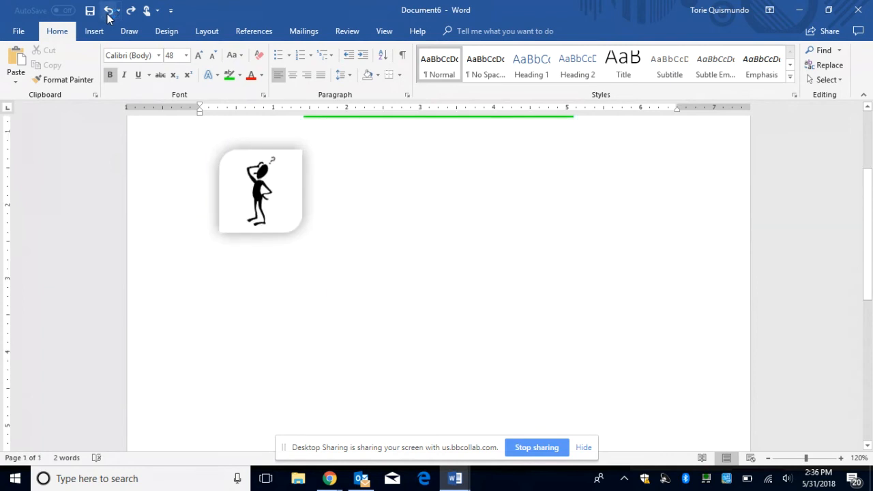
# Step: Select the picture and show the Align dropdown on Picture Tools Format
pyautogui.click(242, 210)
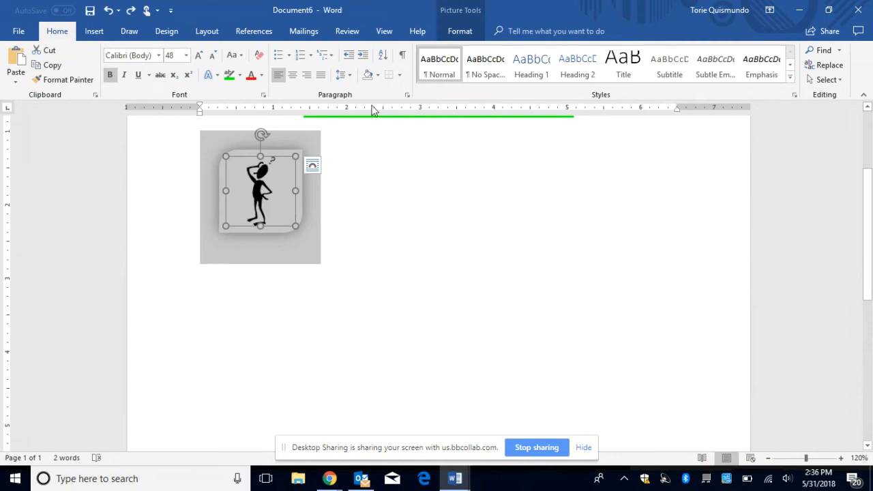
pyautogui.click(460, 33)
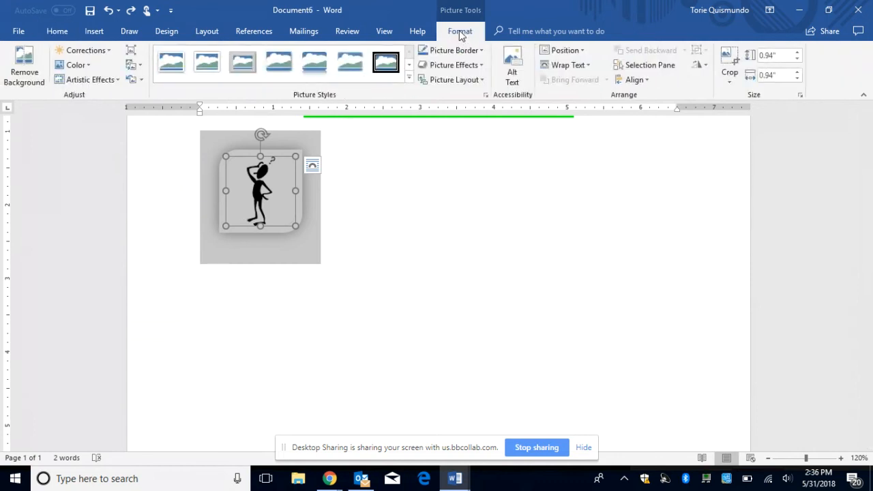
pyautogui.click(645, 83)
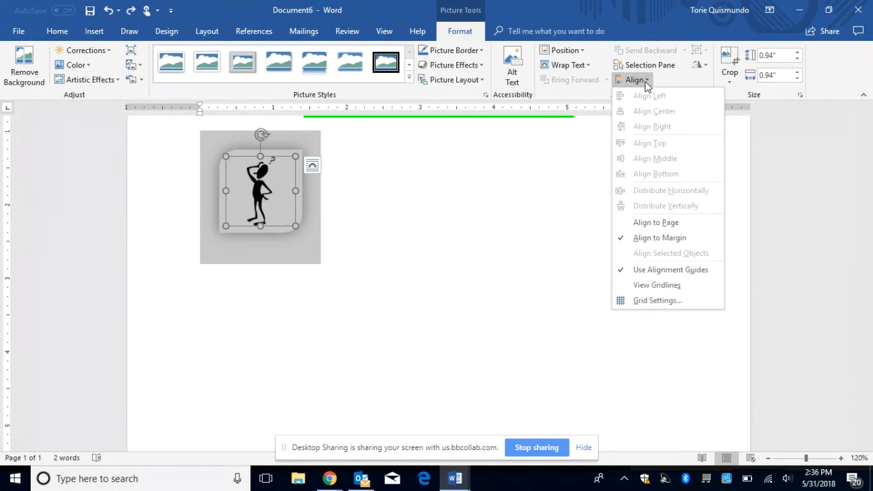
# Step: Check the Rotate options without flipping, then set the picture to Align to Page
pyautogui.click(524, 187)
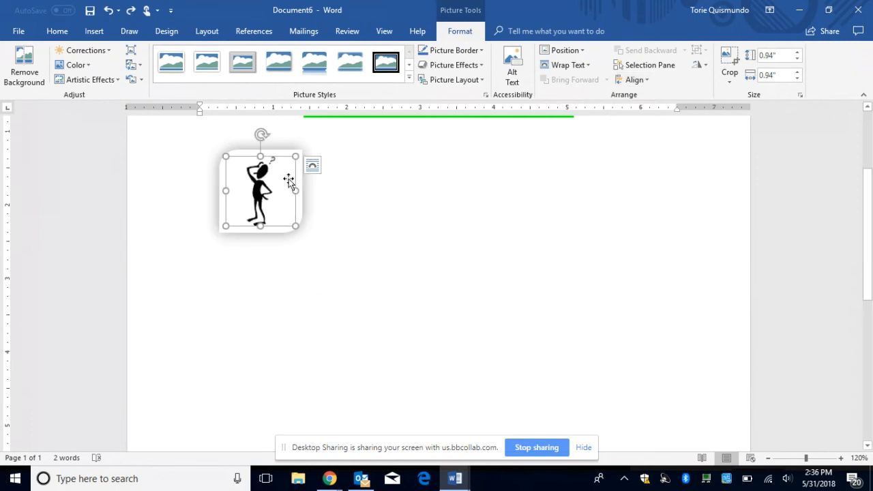
pyautogui.click(702, 67)
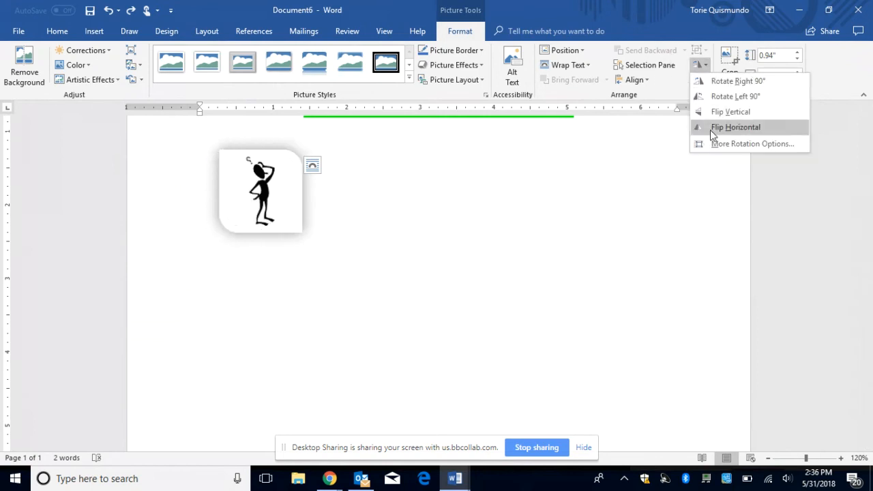
pyautogui.click(709, 65)
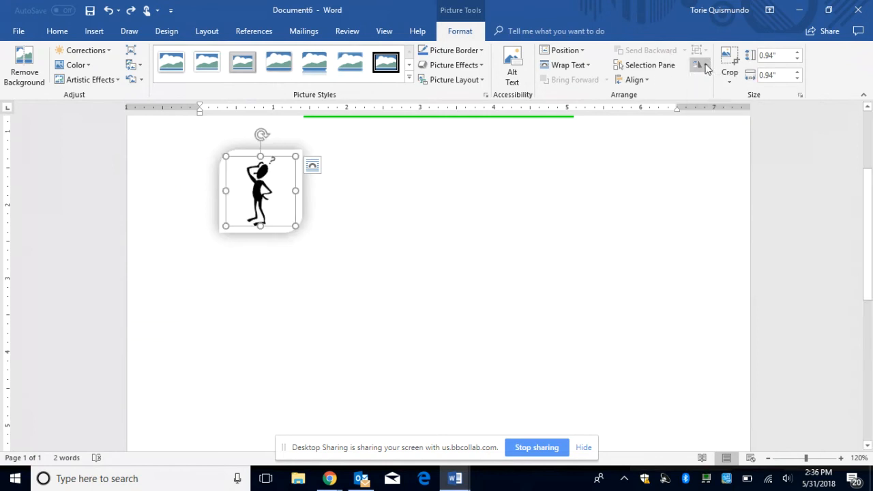
pyautogui.click(644, 80)
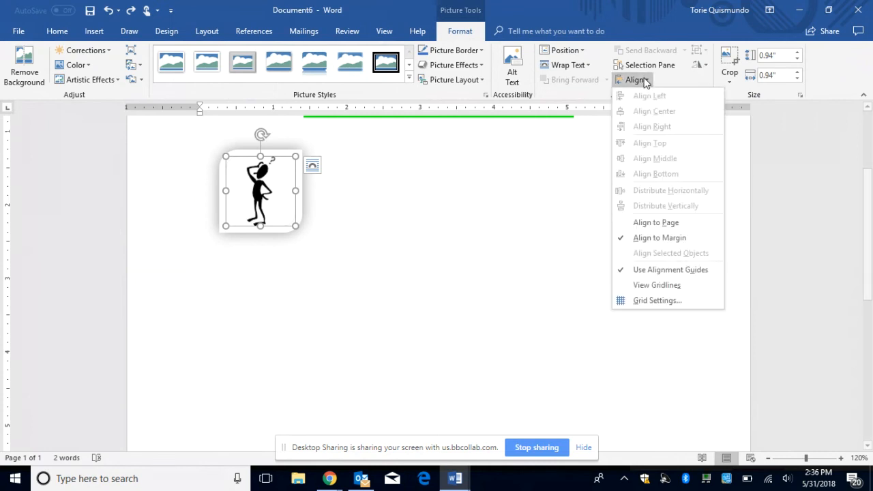
pyautogui.click(668, 222)
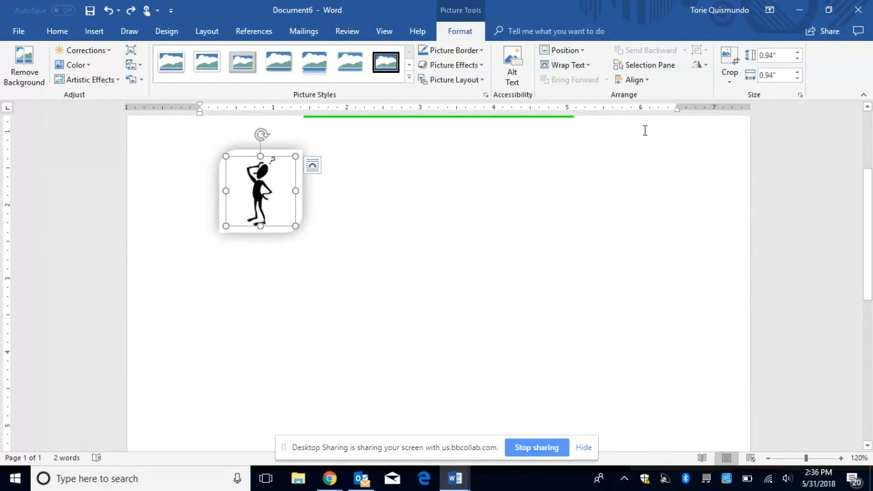
# Step: Recheck the Align to Page setting, scroll to the top, and click into the heading
pyautogui.click(635, 80)
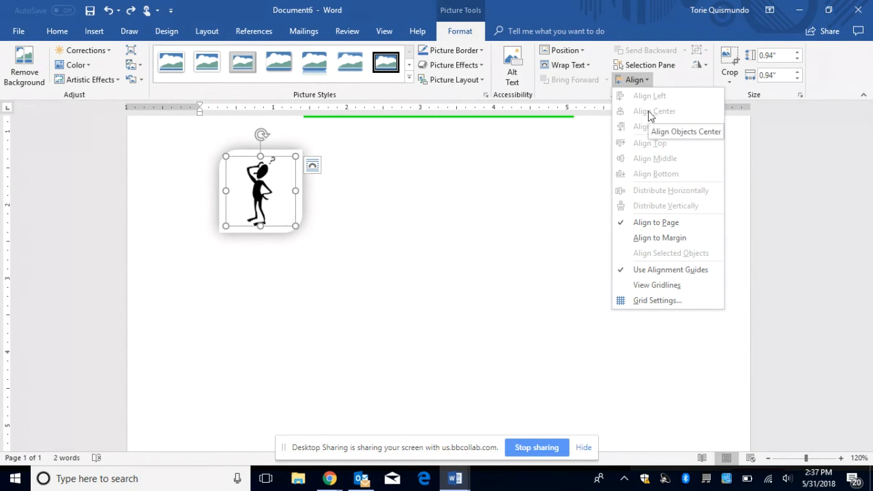
pyautogui.click(468, 252)
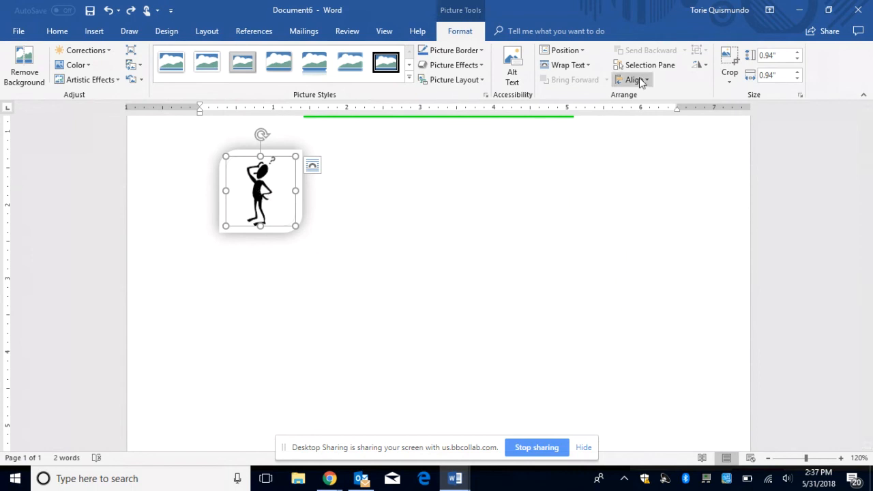
pyautogui.click(640, 81)
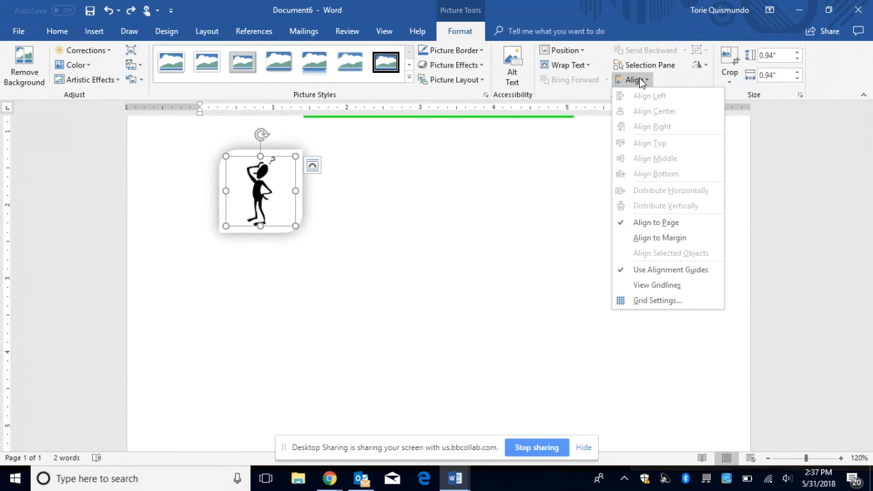
pyautogui.click(517, 195)
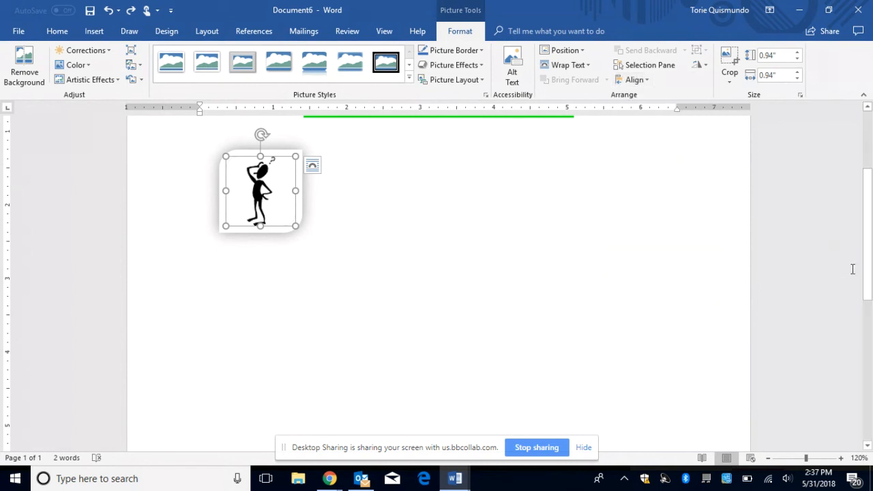
pyautogui.moveTo(867, 272); pyautogui.dragTo(870, 179)
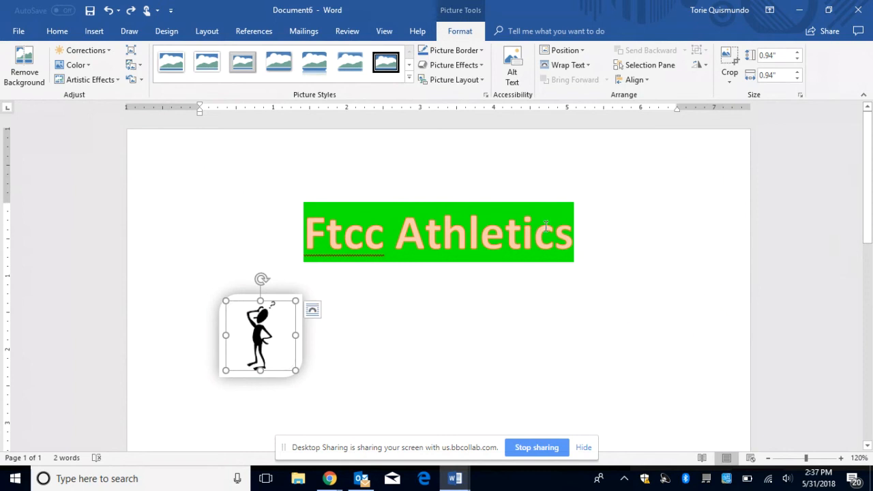
pyautogui.click(550, 229)
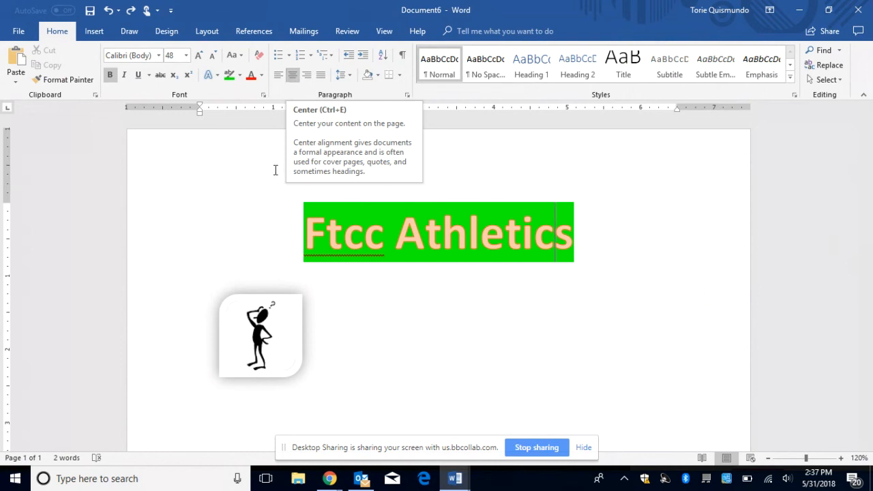
# Step: Select the clip-art picture and look through its alignment options without changing anything
pyautogui.click(276, 340)
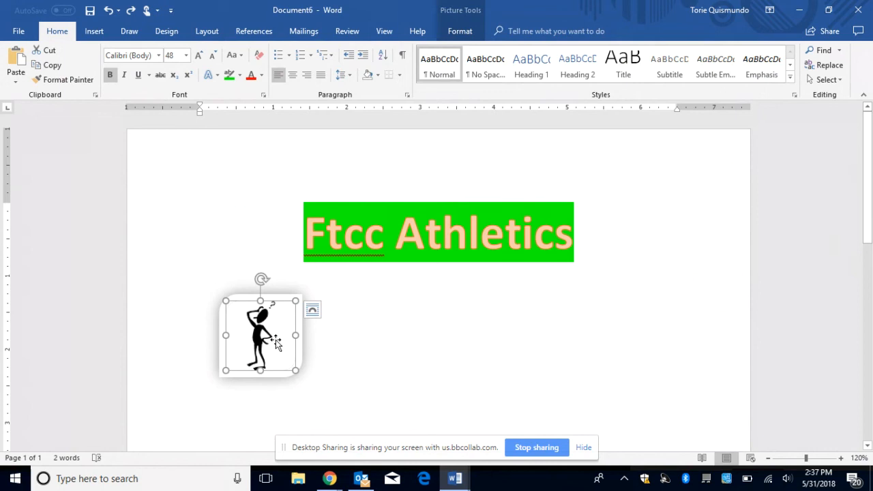
pyautogui.click(457, 35)
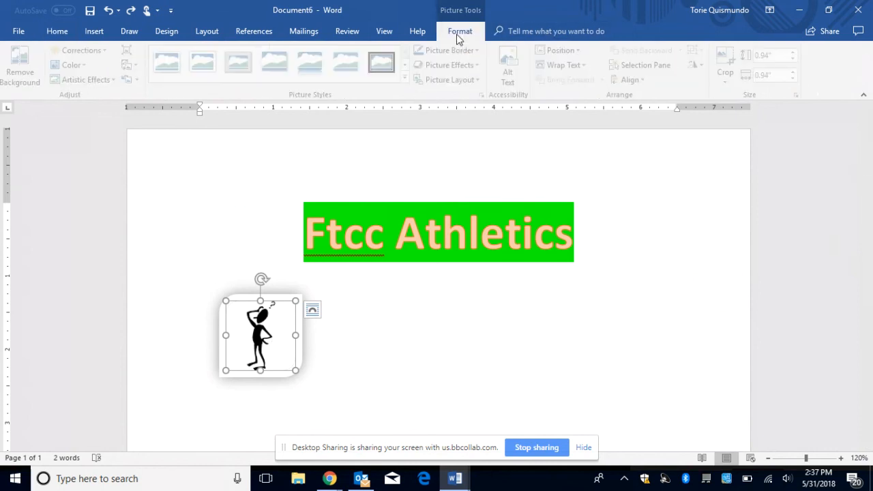
pyautogui.click(642, 80)
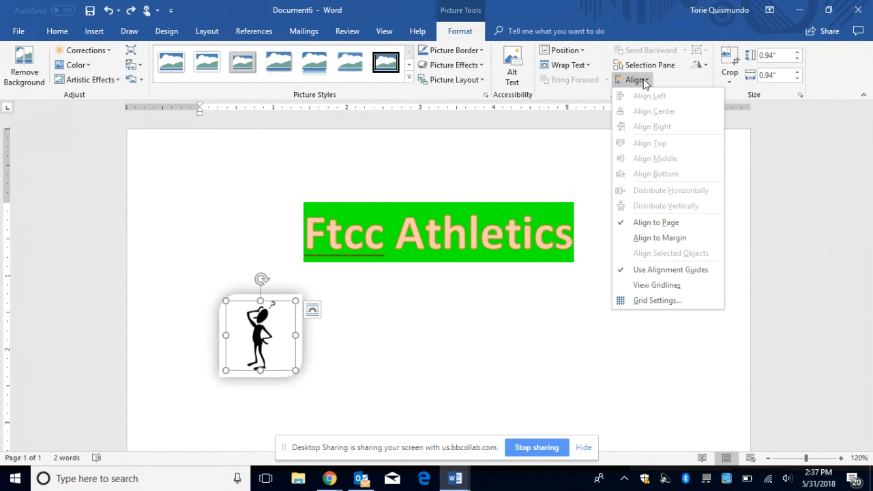
pyautogui.click(449, 353)
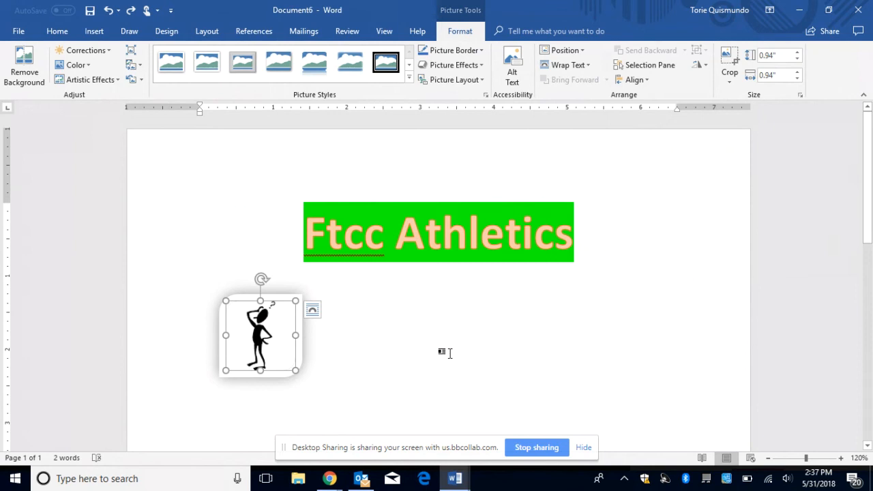
# Step: Delete the stick-figure picture so only the Ftcc Athletics heading remains
pyautogui.press('Return')
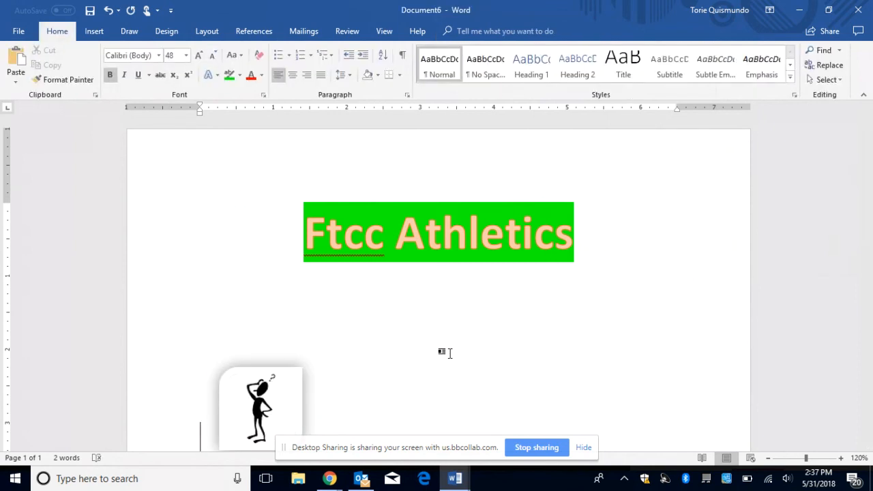
pyautogui.press('Right')
pyautogui.press('Return')
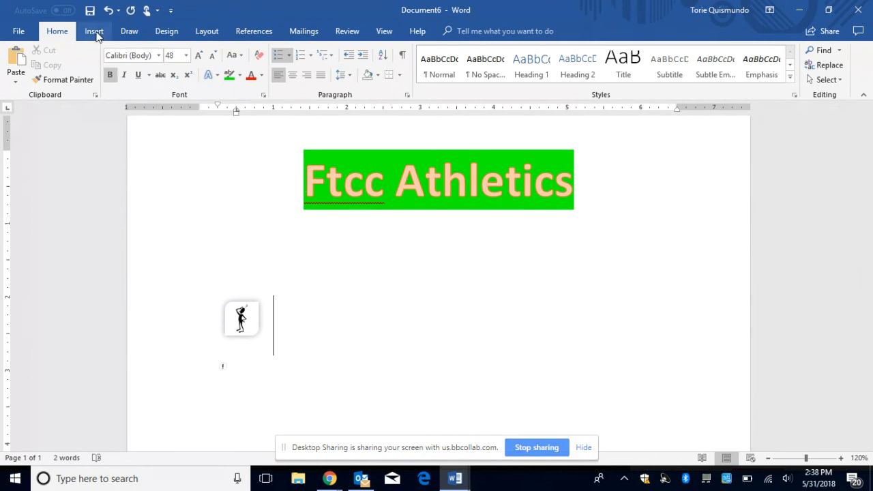
pyautogui.press('Return')
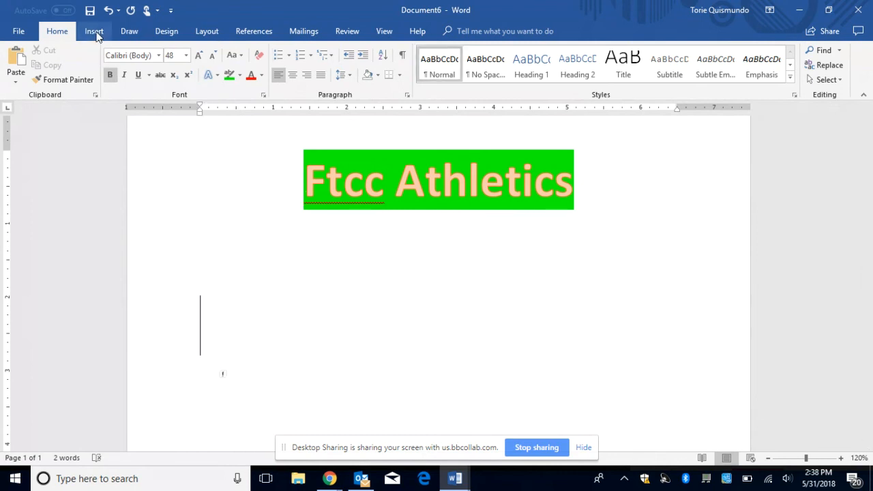
pyautogui.click(94, 32)
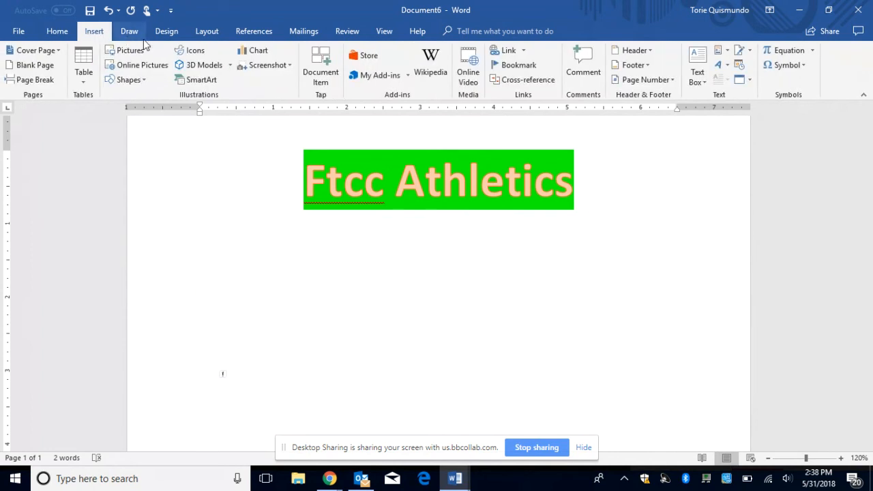
# Step: Insert a Vertical Bullet List SmartArt from the List category below the heading
pyautogui.click(190, 83)
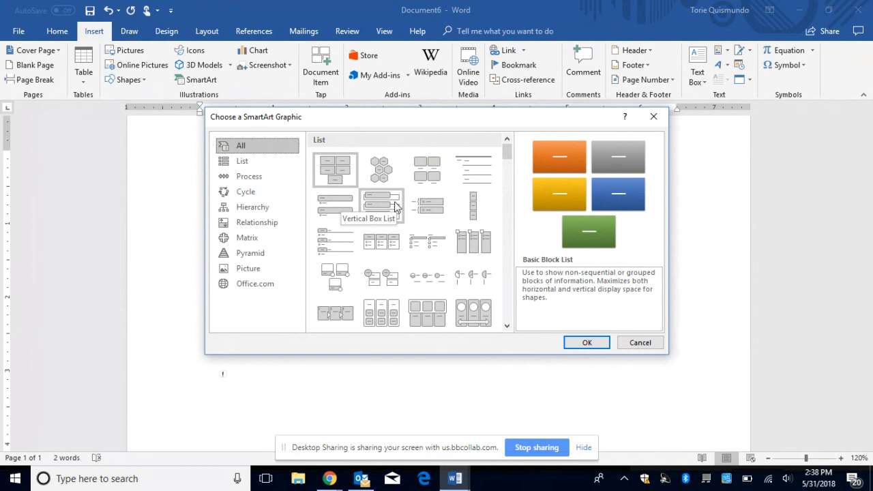
pyautogui.click(242, 160)
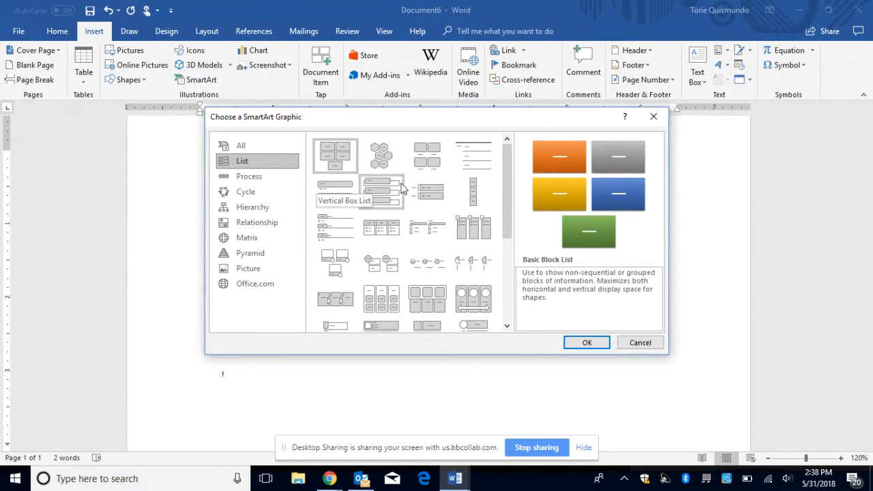
pyautogui.click(329, 193)
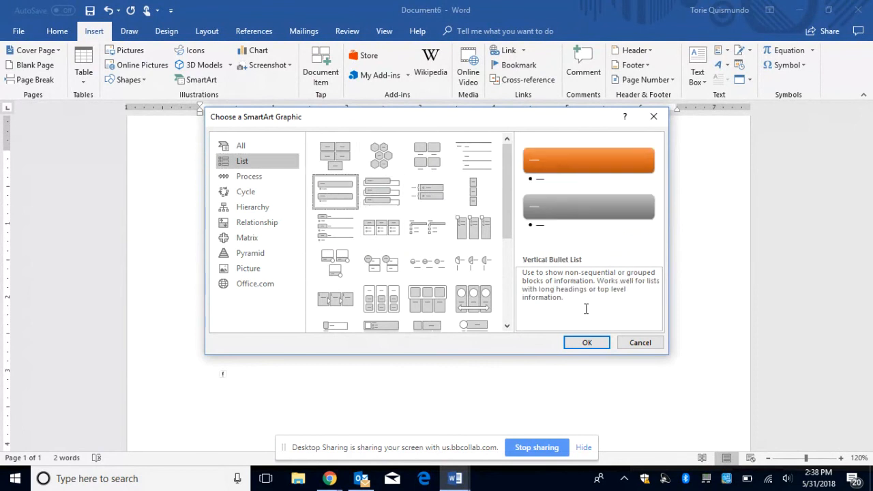
pyautogui.click(589, 343)
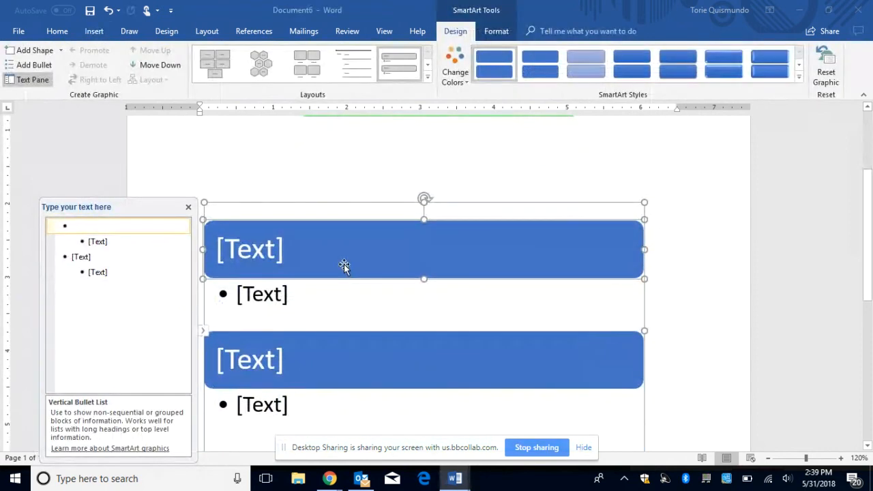
# Step: Fill the list with Cheryl, Kelly as Cheryl's sub-bullet, and Dani
pyautogui.click(271, 256)
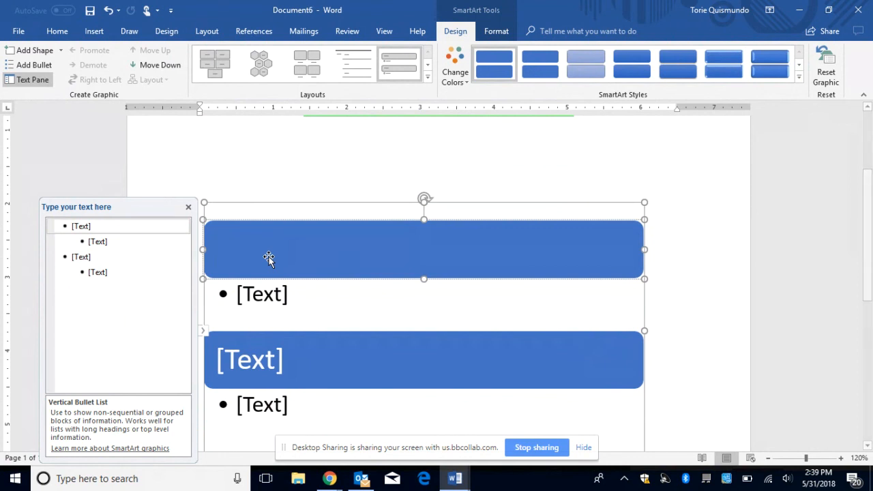
pyautogui.write('Cheryl')
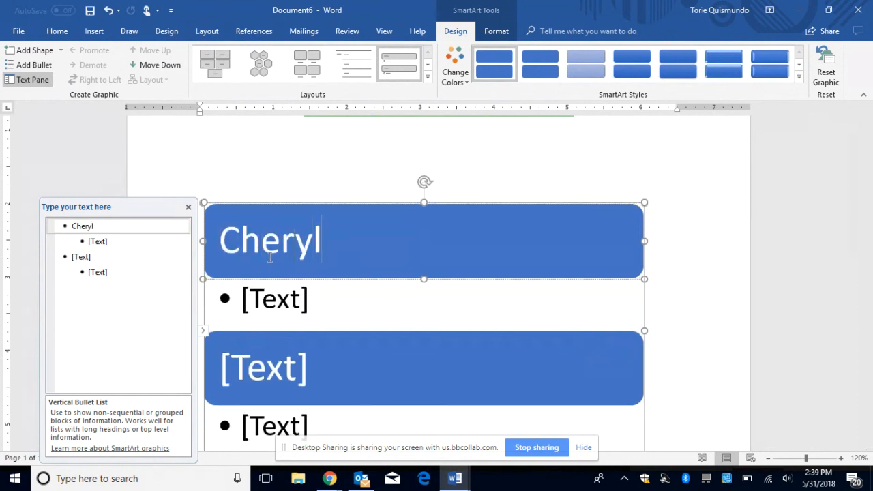
pyautogui.click(267, 318)
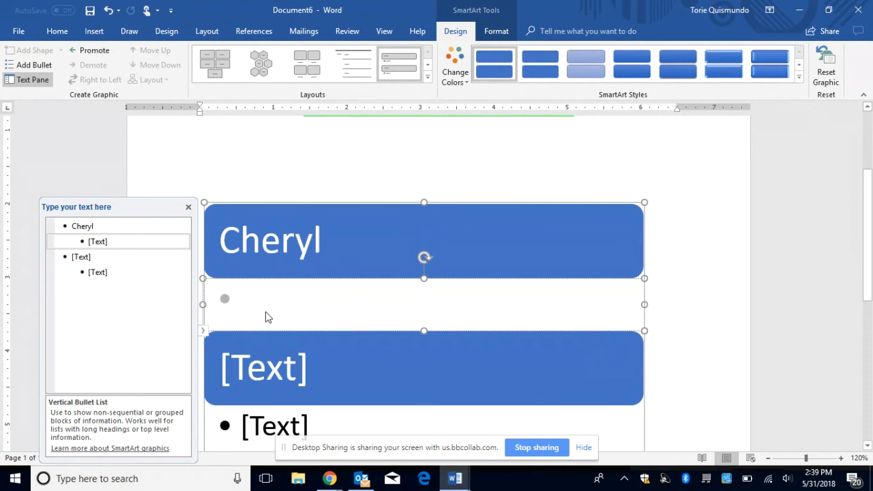
pyautogui.write('Kelly')
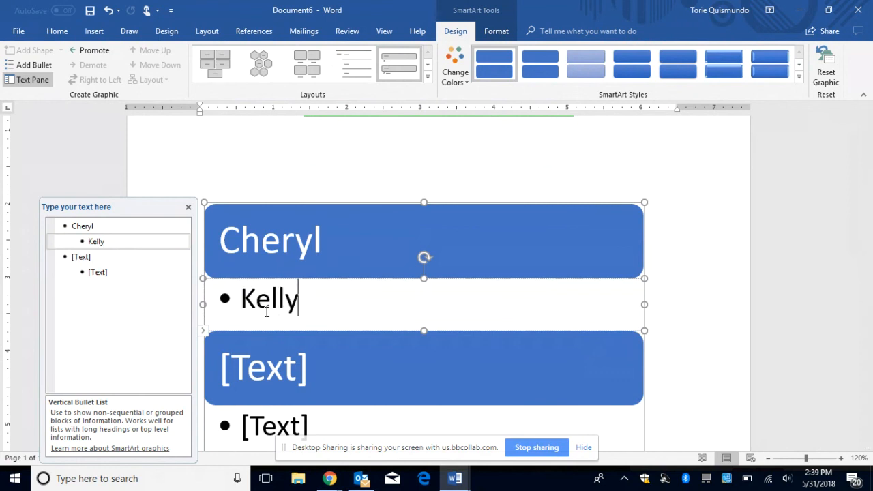
pyautogui.click(270, 368)
pyautogui.write('Dani')
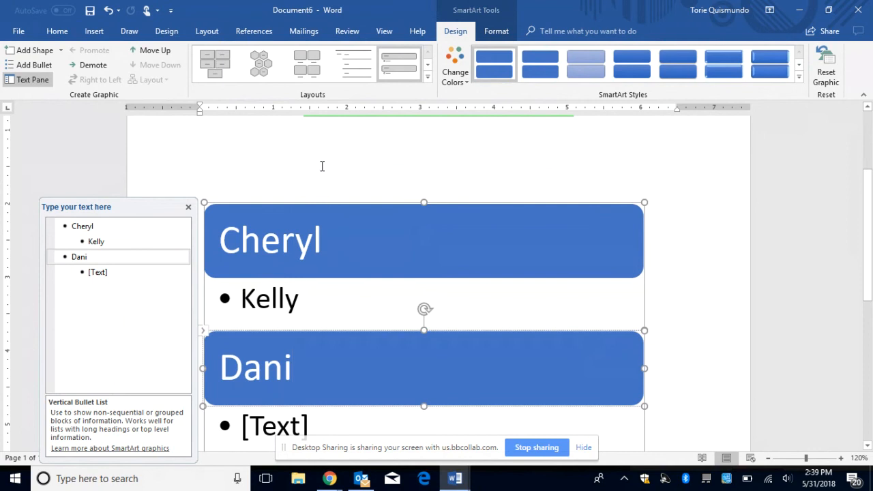
# Step: Reselect the name list graphic and put the cursor in the Cheryl entry
pyautogui.click(268, 183)
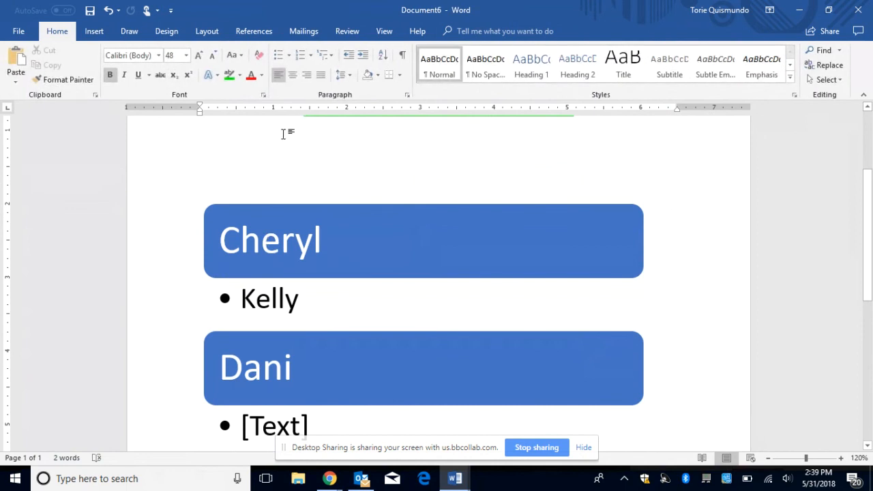
pyautogui.click(258, 234)
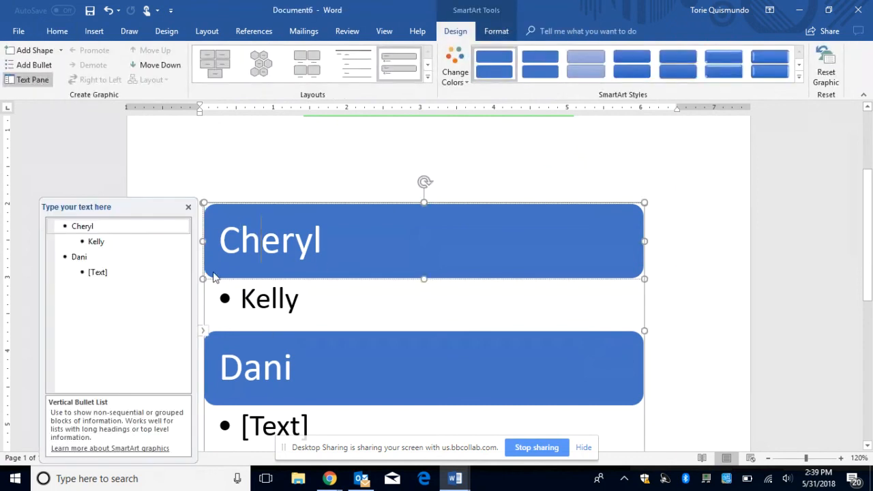
pyautogui.click(283, 170)
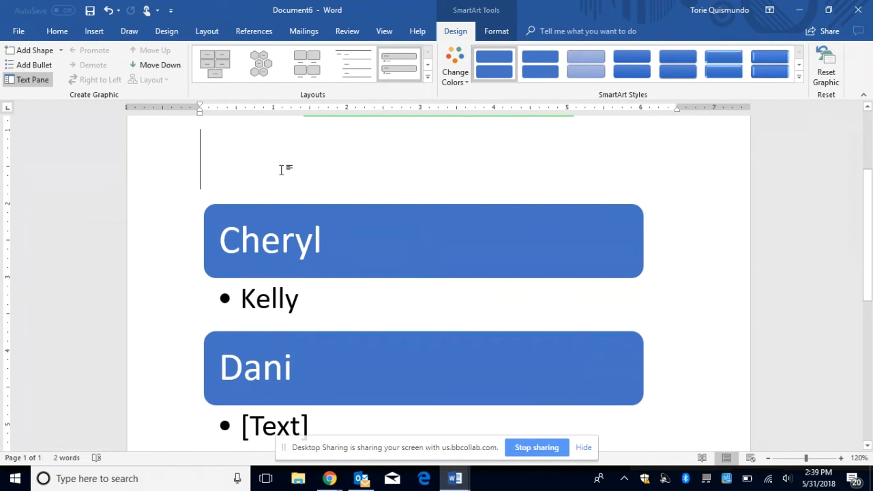
pyautogui.click(259, 220)
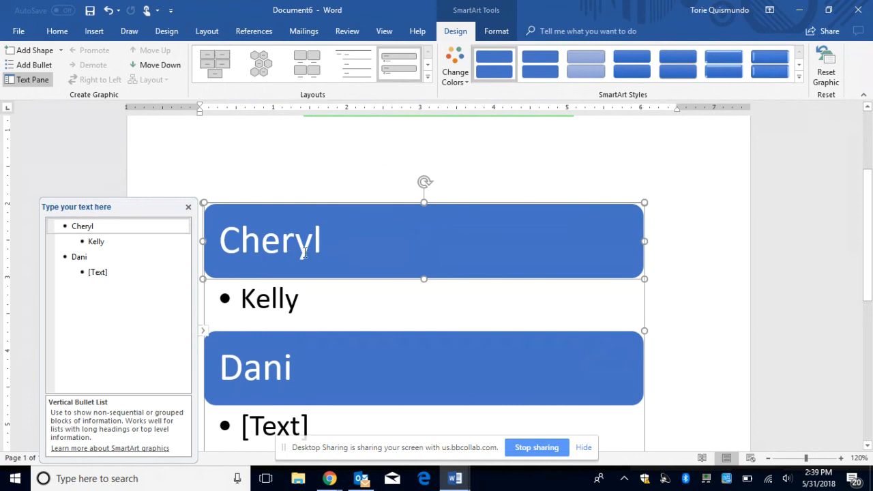
pyautogui.click(256, 253)
# Step: Move the Cheryl and Kelly group below Dani and back to the top
pyautogui.click(163, 66)
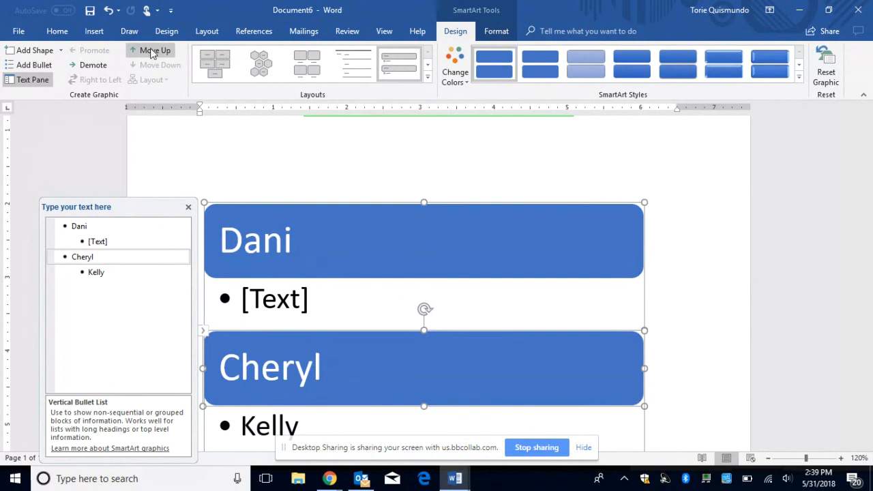
pyautogui.click(152, 51)
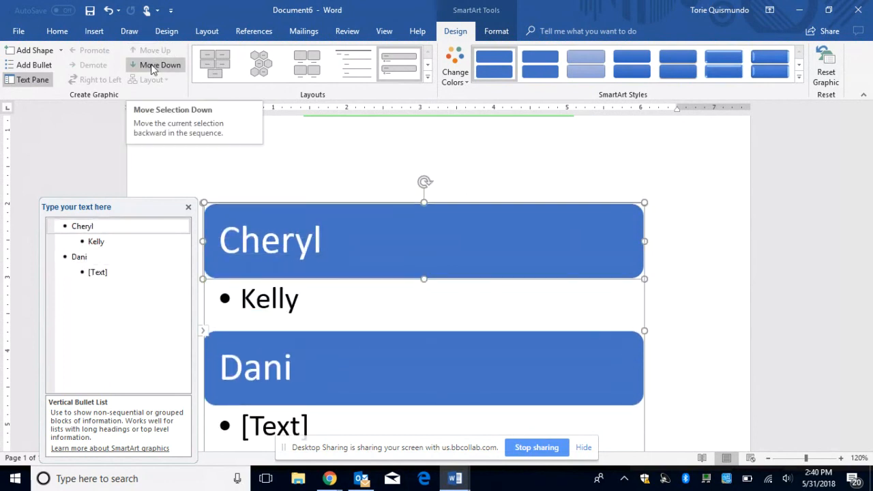
pyautogui.click(152, 65)
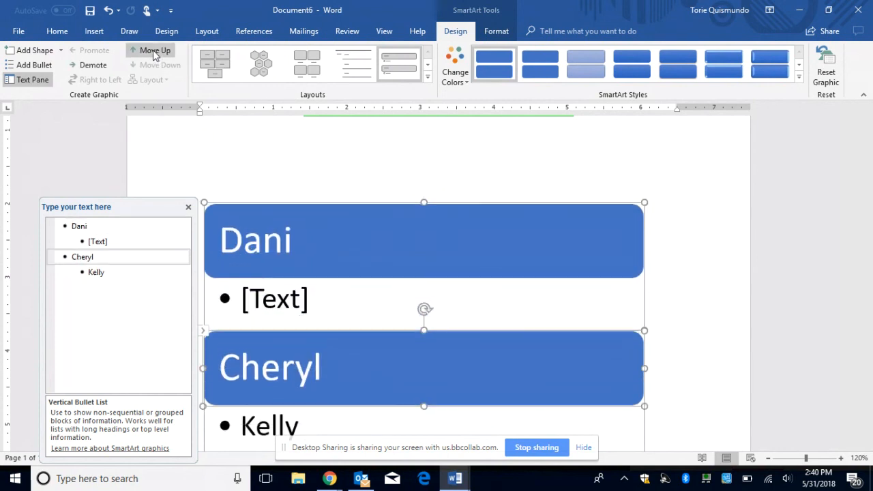
pyautogui.click(153, 50)
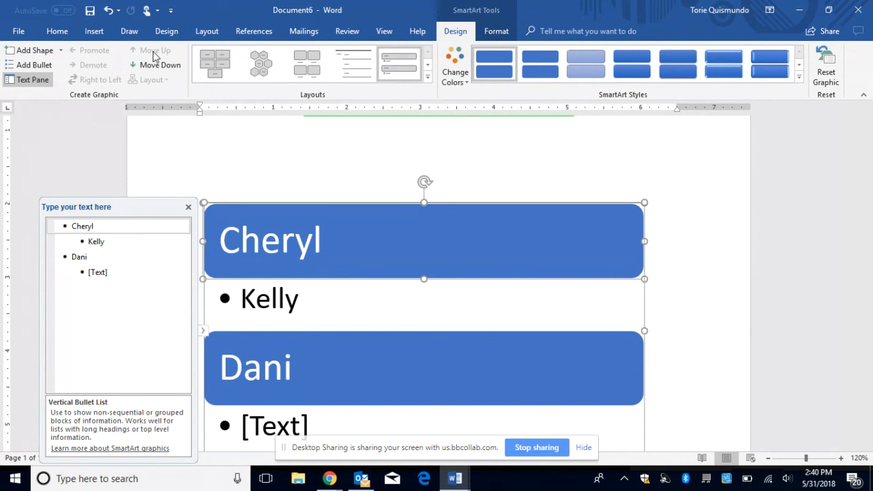
# Step: Add an Iris entry and move it to the top of the list
pyautogui.click(31, 51)
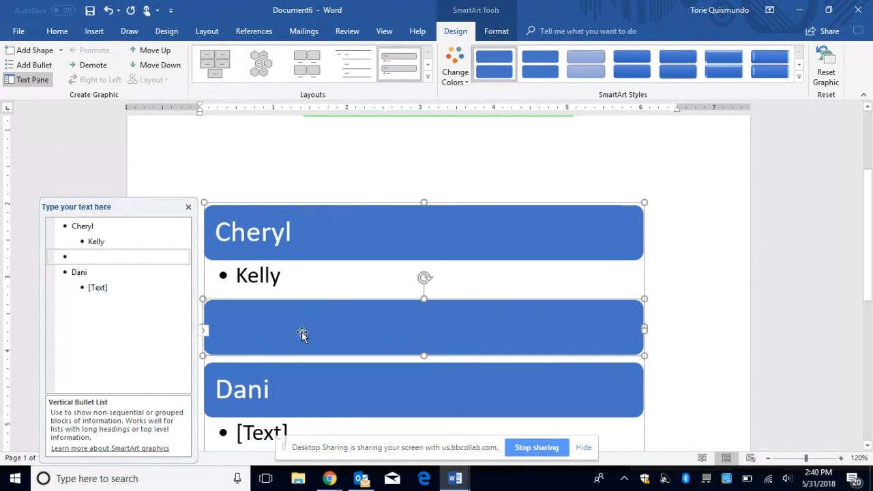
pyautogui.write('Iris')
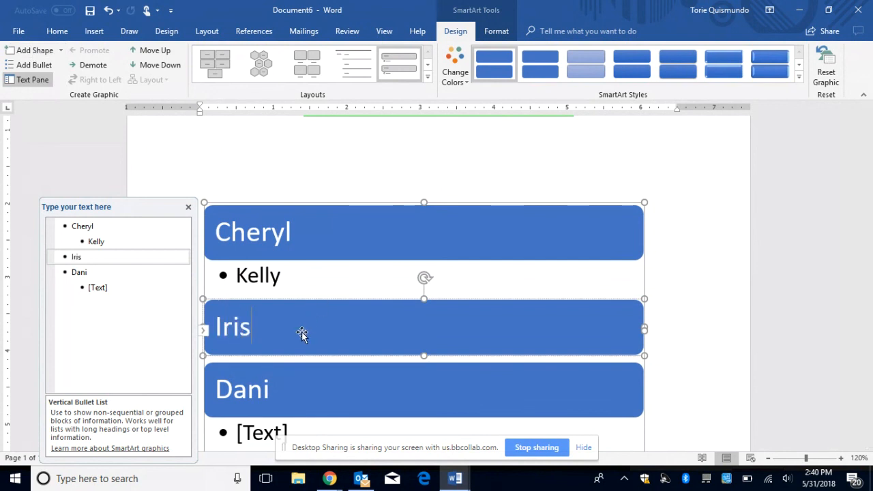
pyautogui.click(162, 54)
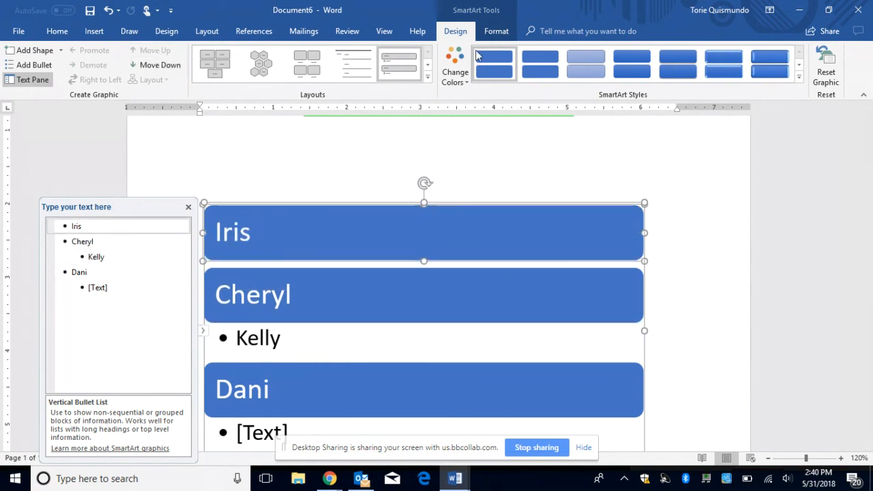
# Step: Apply Colorful Accent Colors and the glossy Polished style to the name list
pyautogui.click(459, 74)
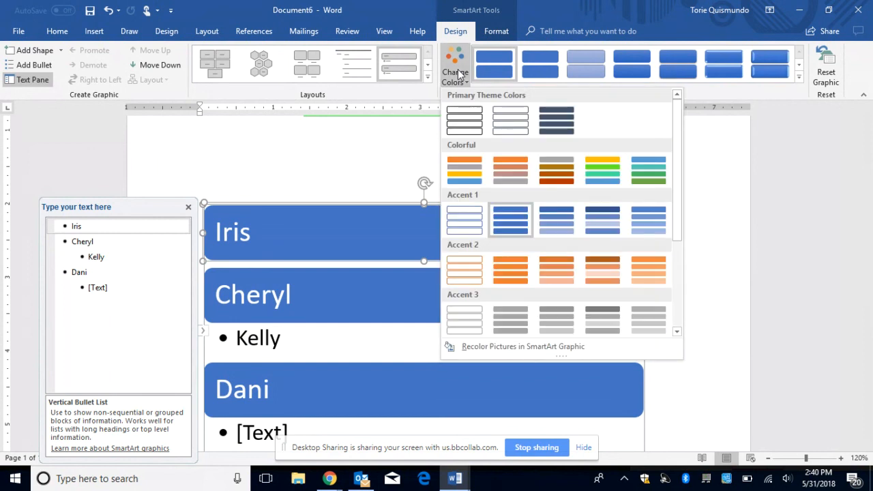
pyautogui.click(464, 167)
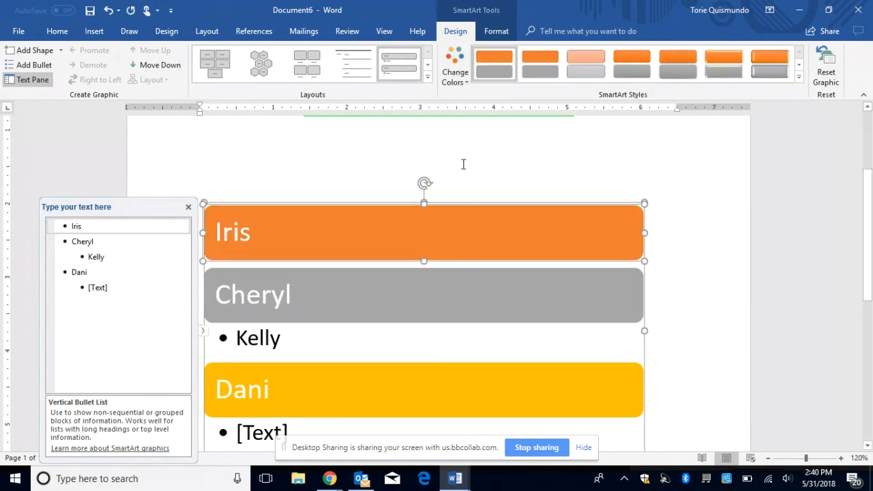
pyautogui.click(725, 55)
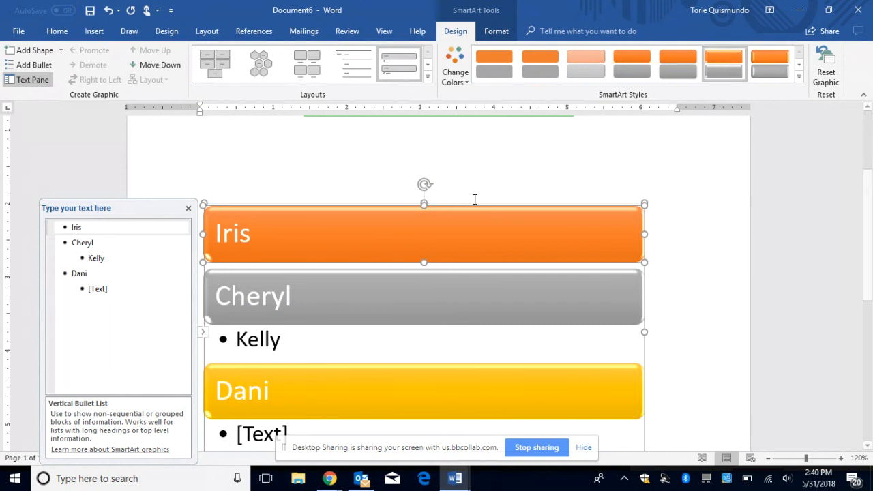
pyautogui.click(498, 32)
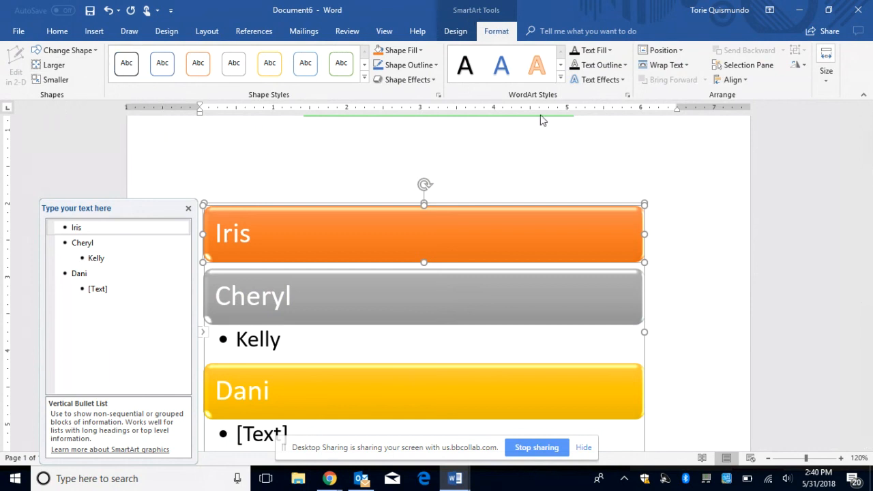
# Step: Look through the graphic's Position and Align options without changing anything
pyautogui.click(679, 50)
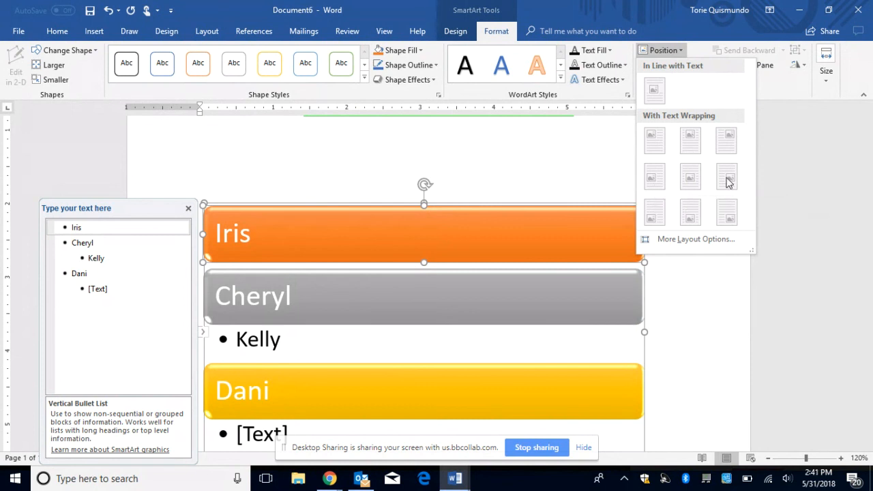
pyautogui.click(529, 182)
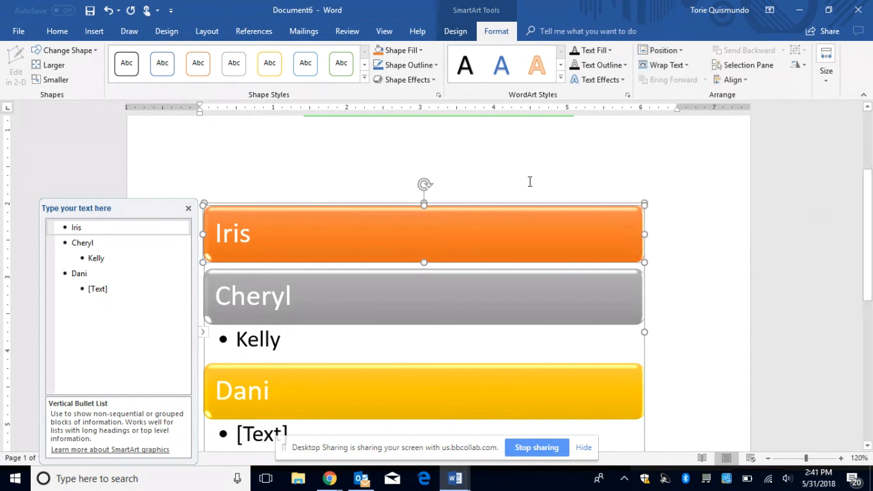
pyautogui.click(732, 80)
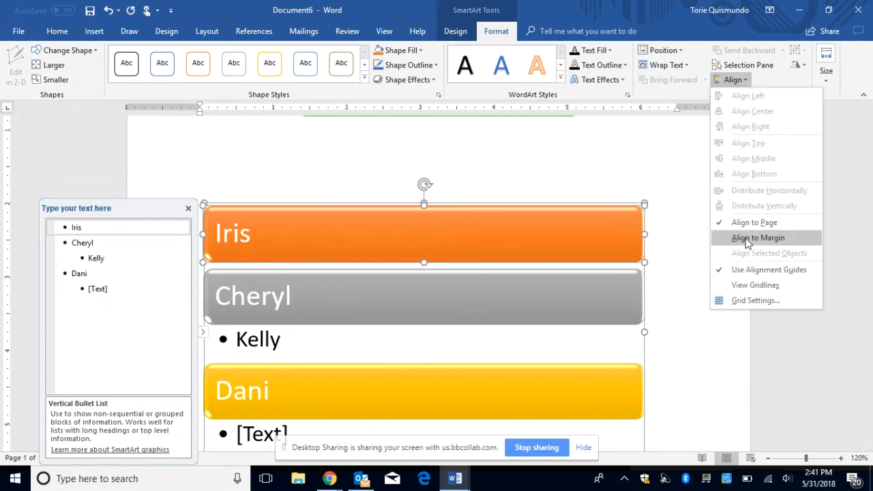
pyautogui.click(620, 176)
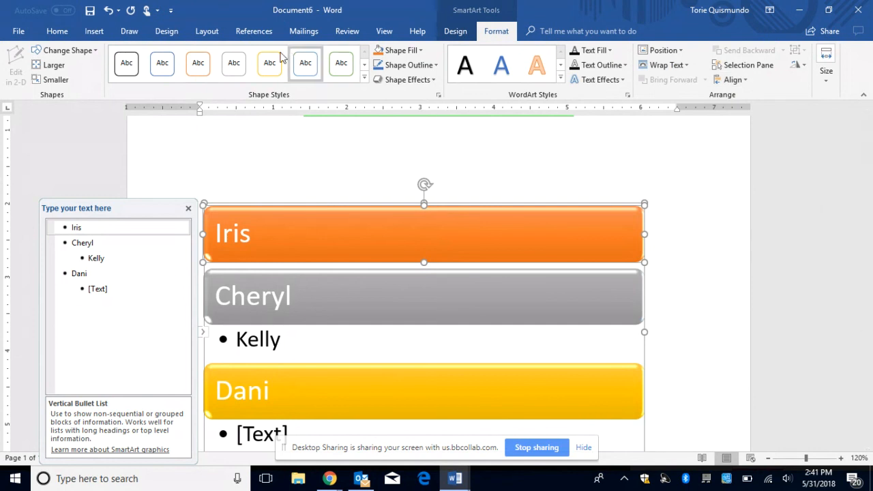
# Step: Close the Text Pane and place the cursor on the empty line above the graphic
pyautogui.click(57, 32)
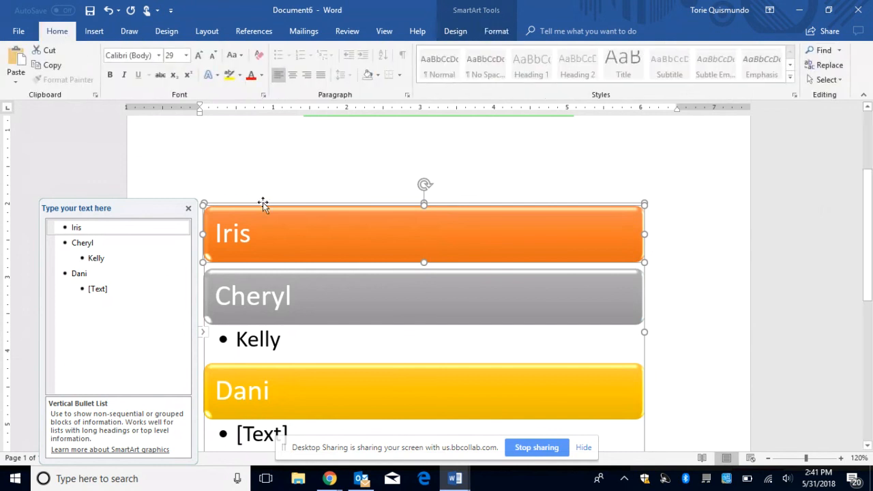
pyautogui.click(188, 208)
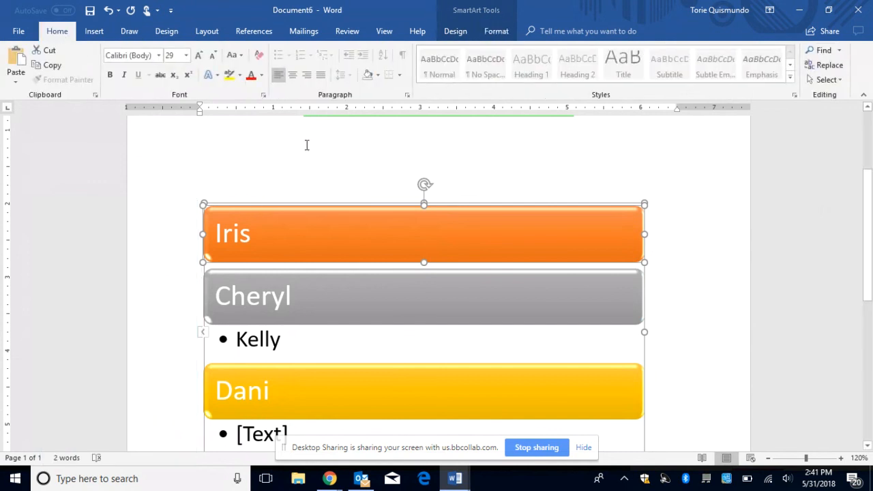
pyautogui.click(363, 146)
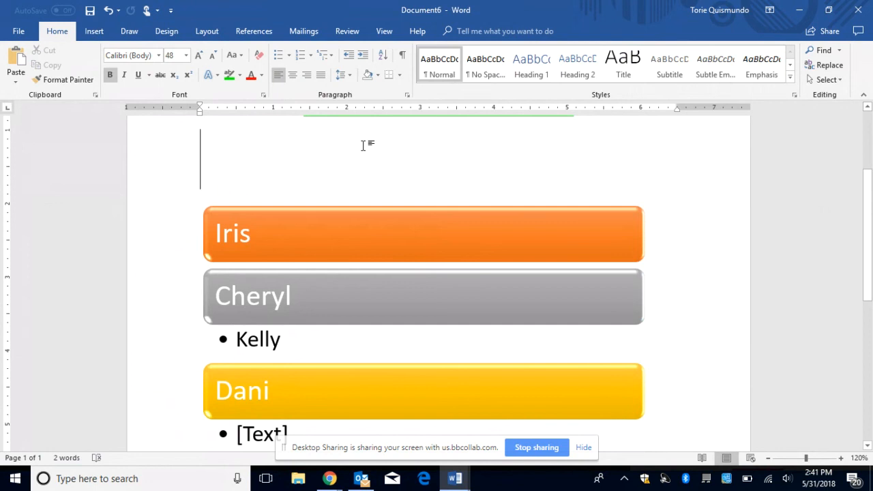
pyautogui.click(94, 32)
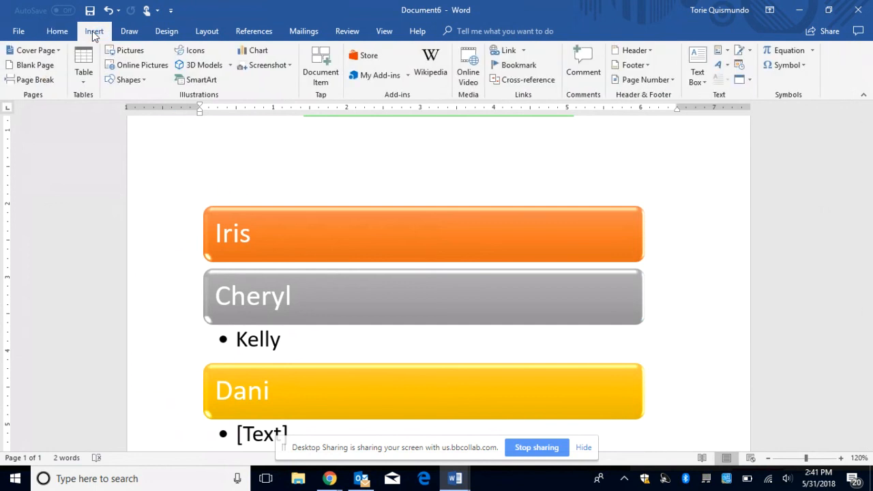
# Step: Insert a Text Cycle SmartArt from the Cycle category above the name list
pyautogui.click(198, 81)
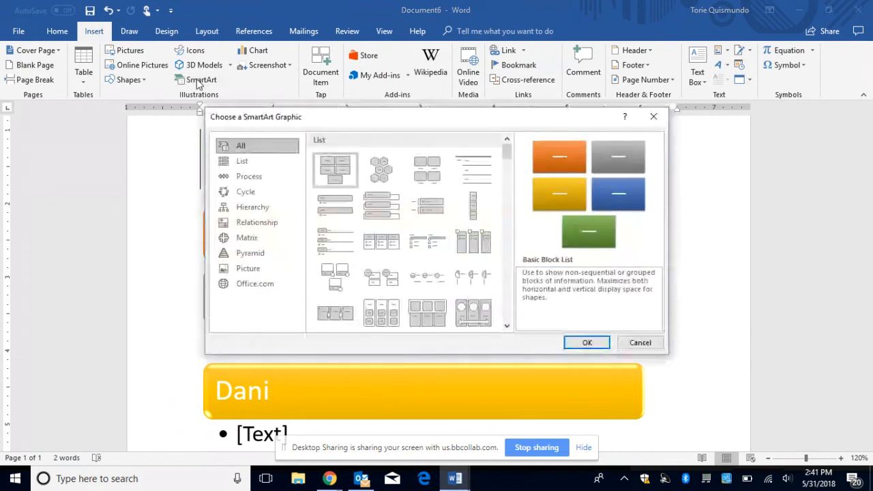
pyautogui.click(254, 191)
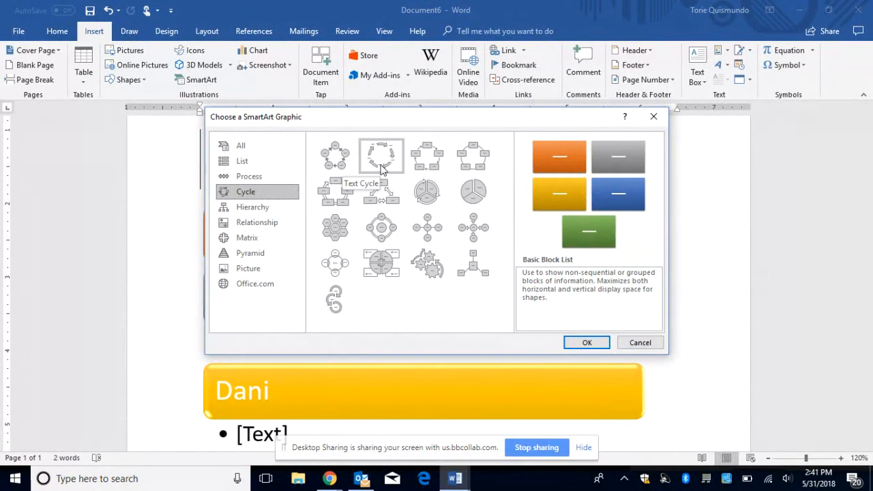
pyautogui.click(380, 157)
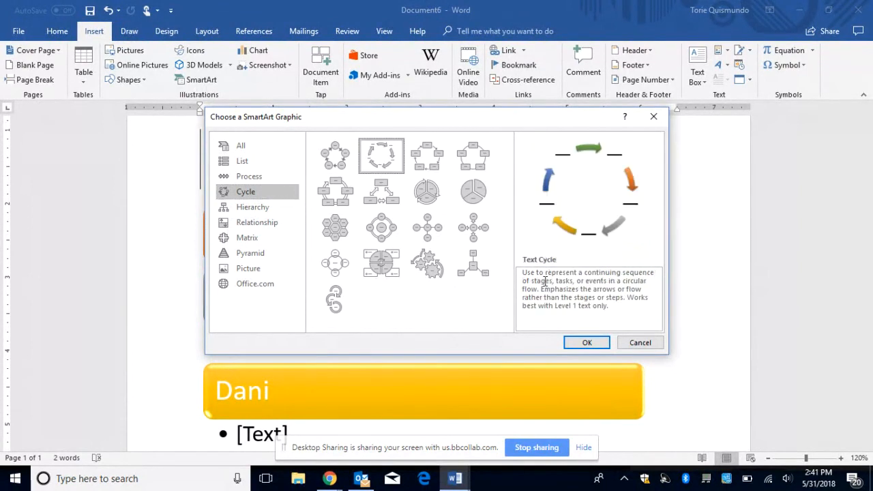
pyautogui.click(587, 343)
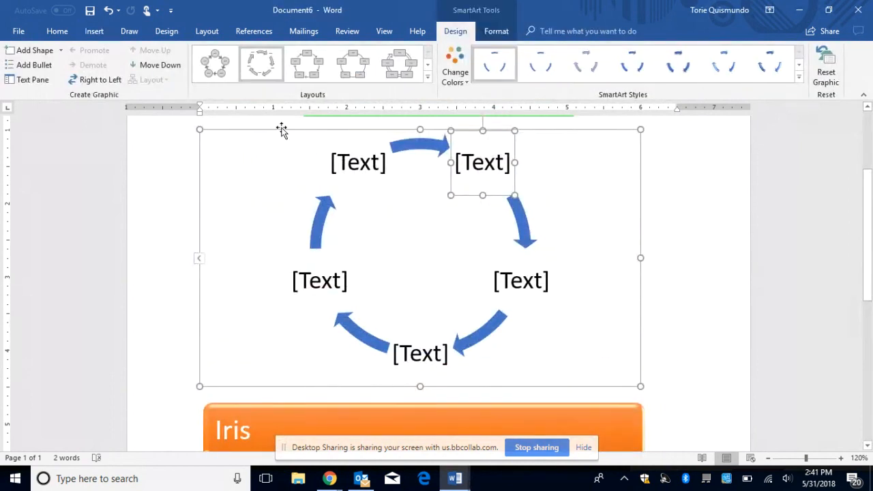
# Step: Switch the cycle to Right to Left, move the shape down, and label the top-right box 'iris'
pyautogui.click(99, 80)
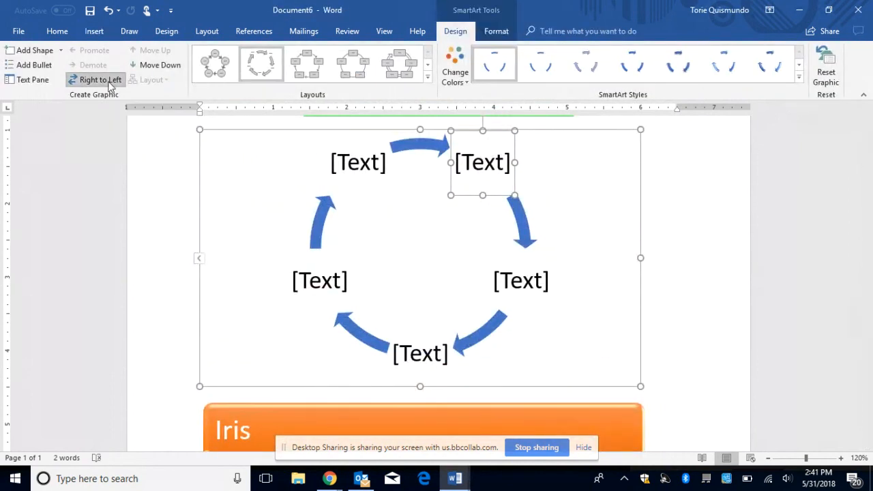
pyautogui.click(164, 65)
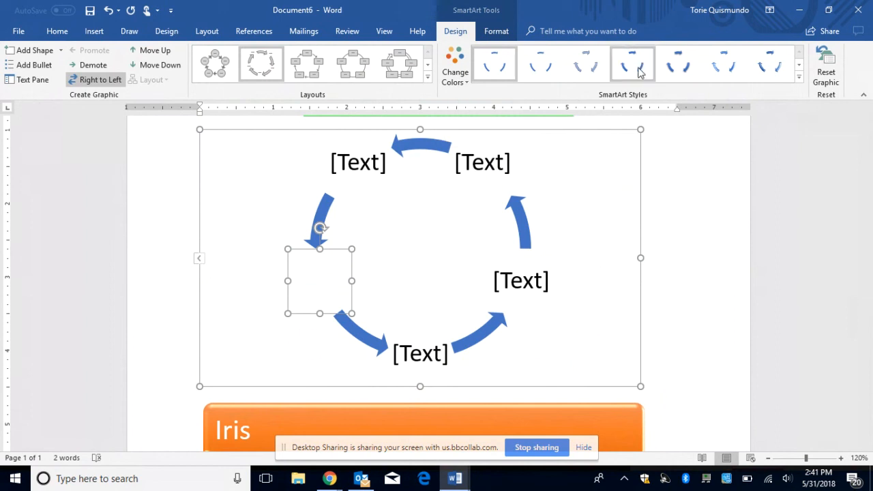
pyautogui.click(482, 172)
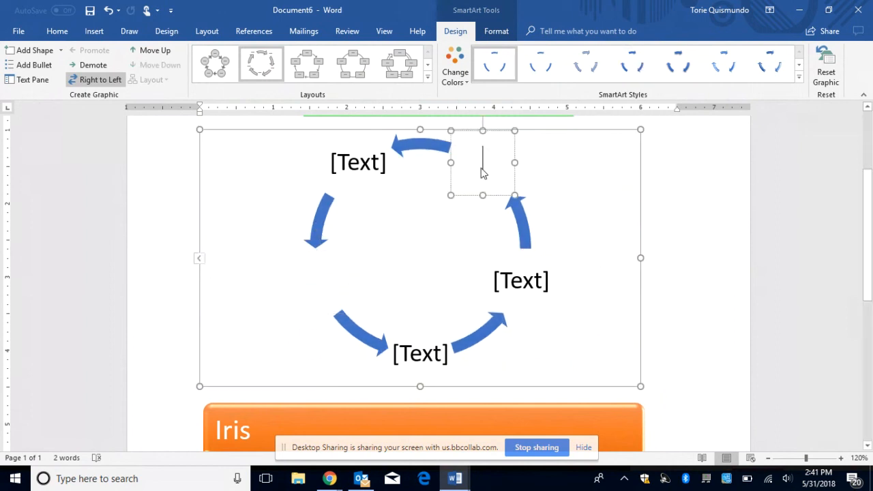
pyautogui.write('iris')
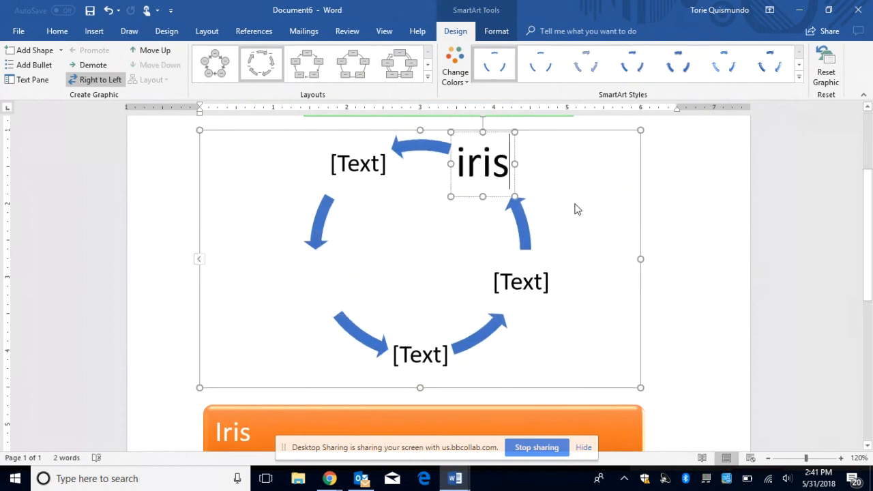
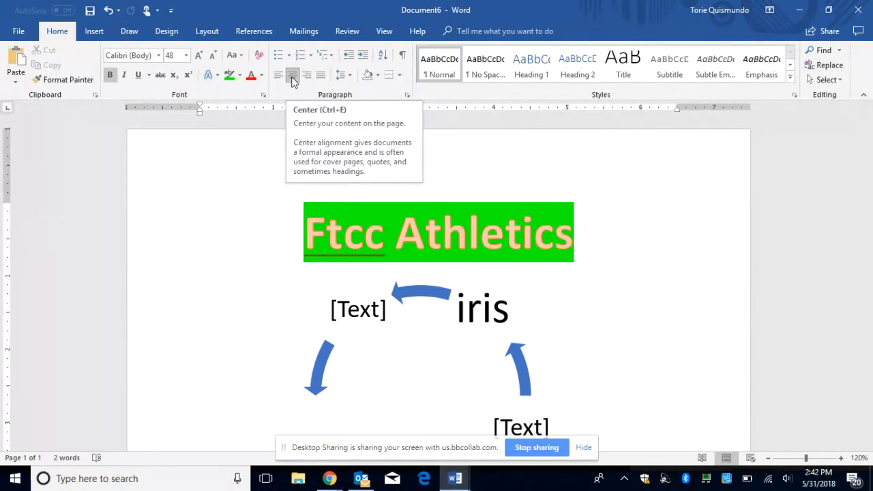
# Step: Place the insertion point in the Ftcc Athletics heading text
pyautogui.click(349, 237)
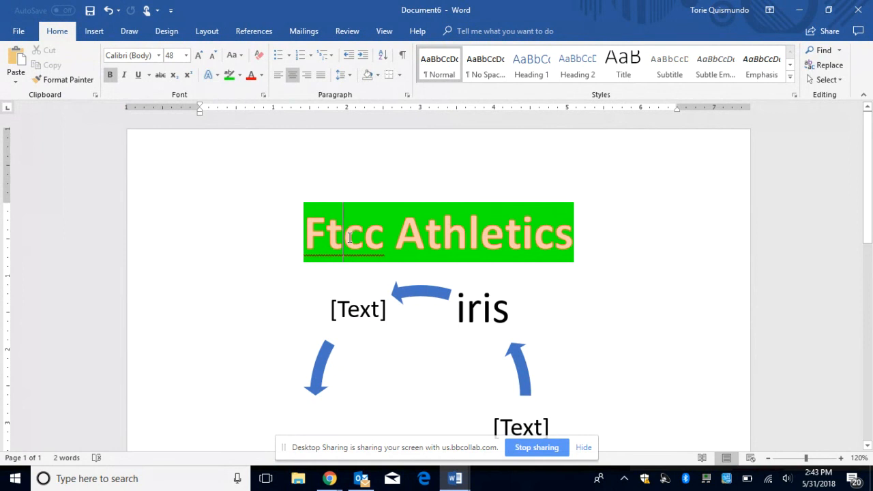
pyautogui.click(343, 307)
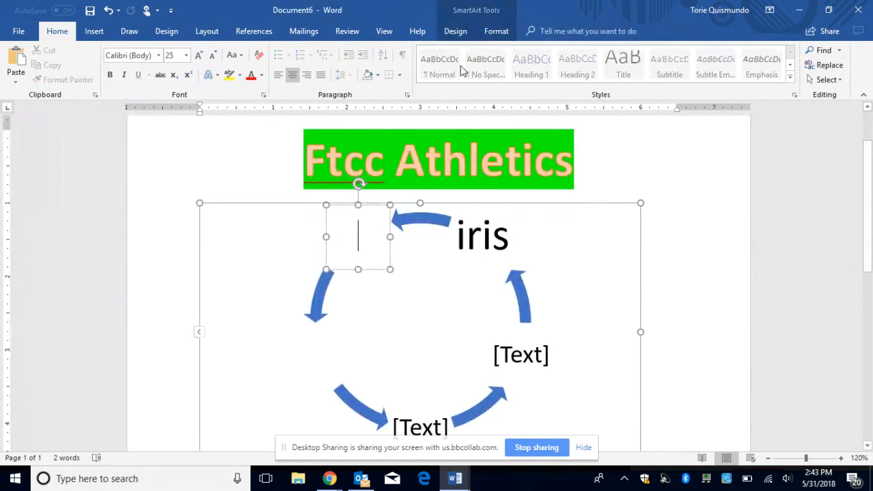
pyautogui.click(495, 31)
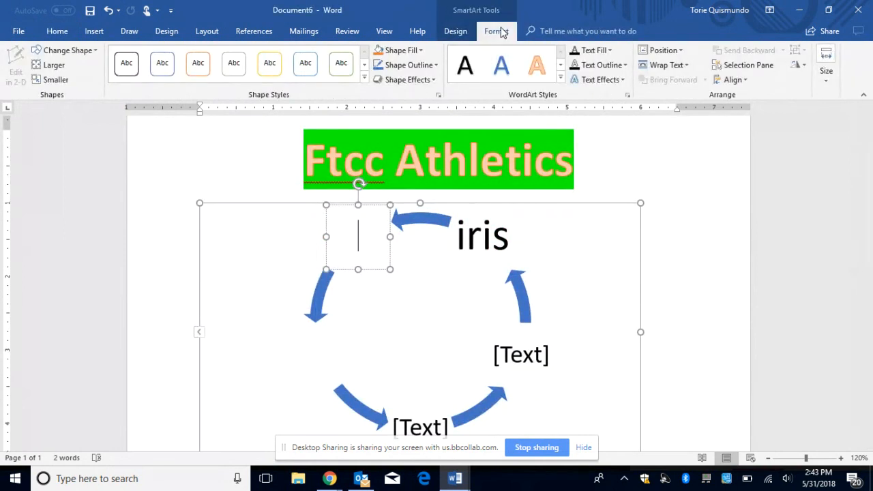
pyautogui.click(732, 80)
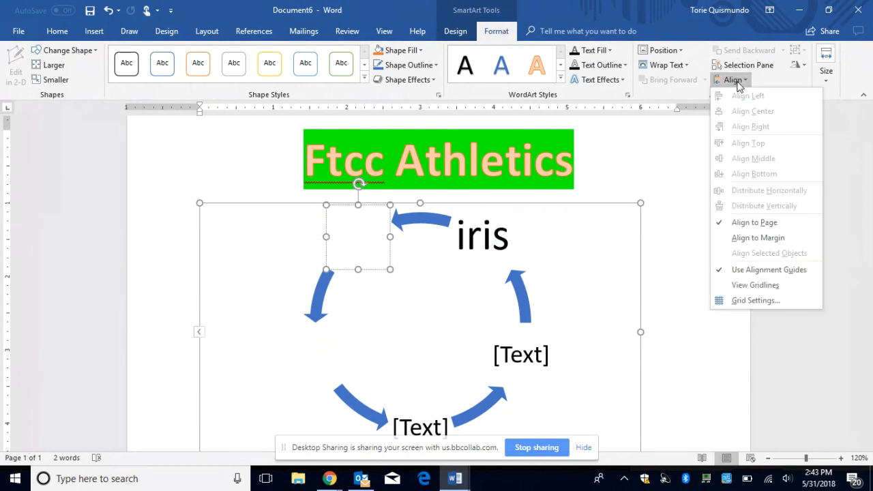
pyautogui.click(654, 157)
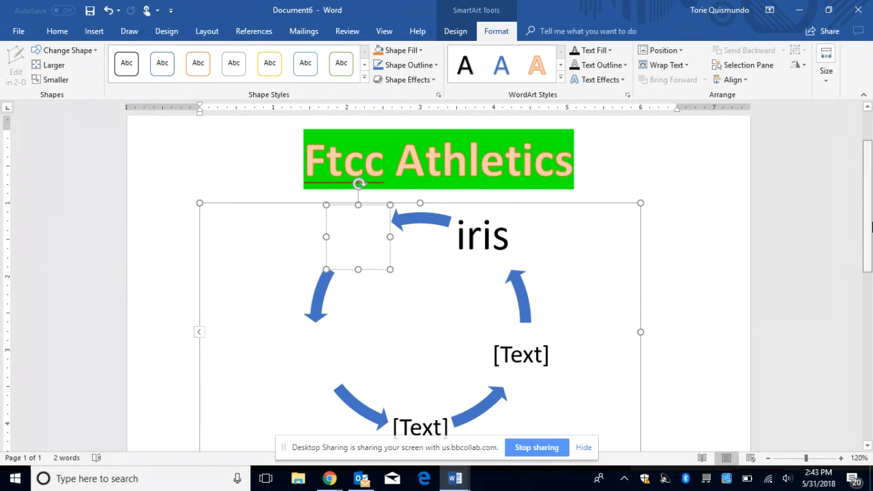
pyautogui.moveTo(871, 229); pyautogui.dragTo(872, 202)
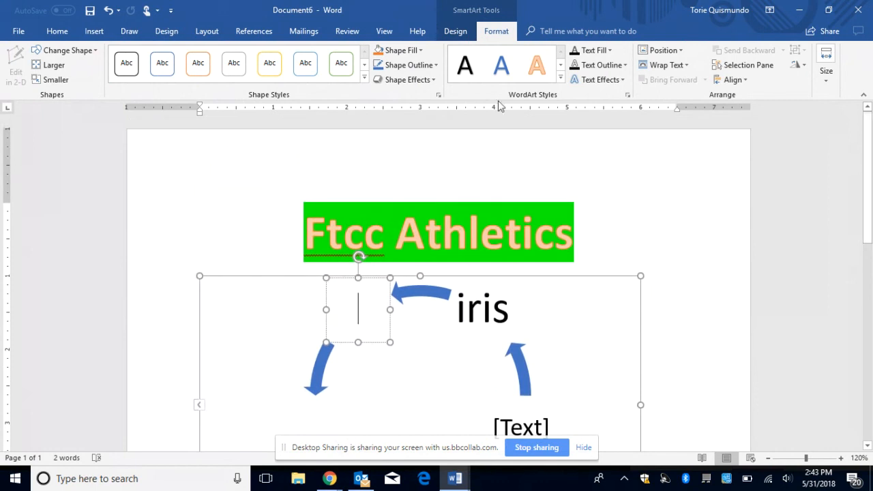
pyautogui.click(59, 34)
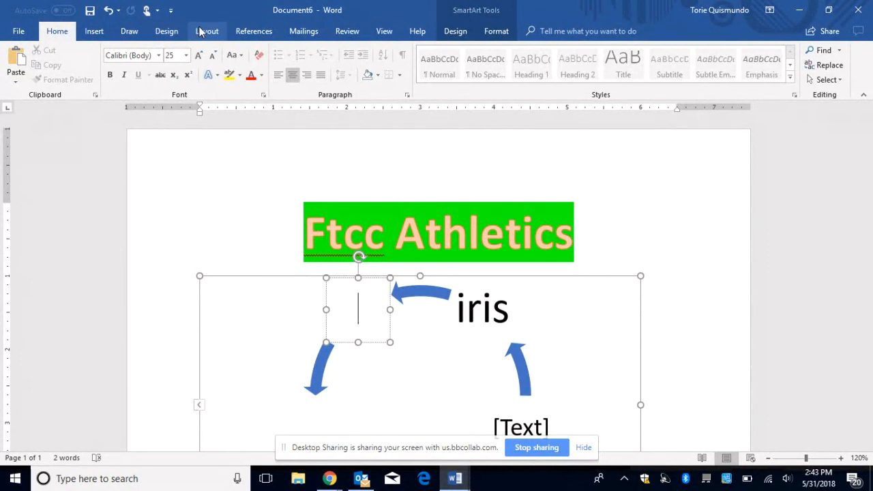
pyautogui.click(205, 32)
pyautogui.click(22, 61)
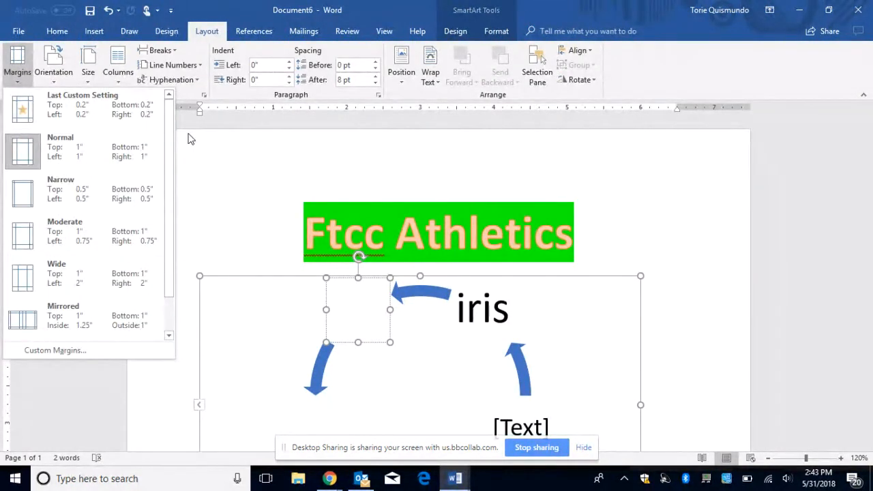
pyautogui.click(302, 198)
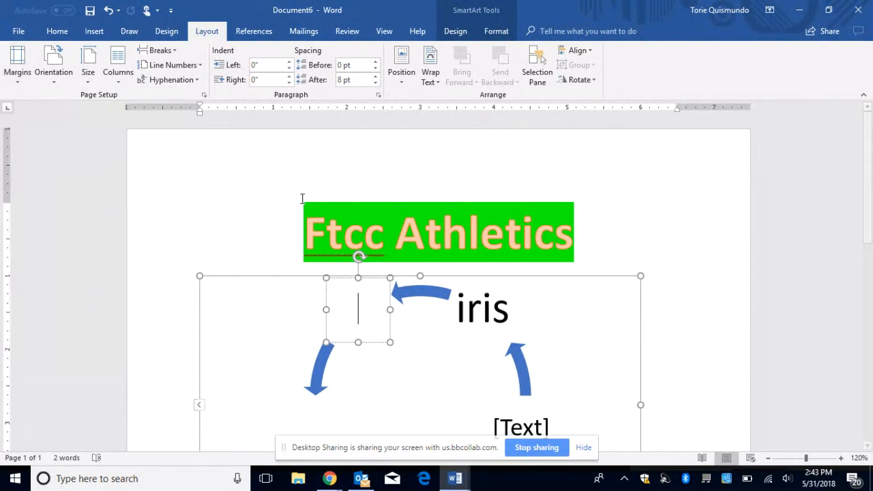
pyautogui.moveTo(868, 219)
pyautogui.mouseDown()
pyautogui.moveTo(852, 333)
pyautogui.moveTo(861, 222)
pyautogui.mouseUp()
pyautogui.click(598, 252)
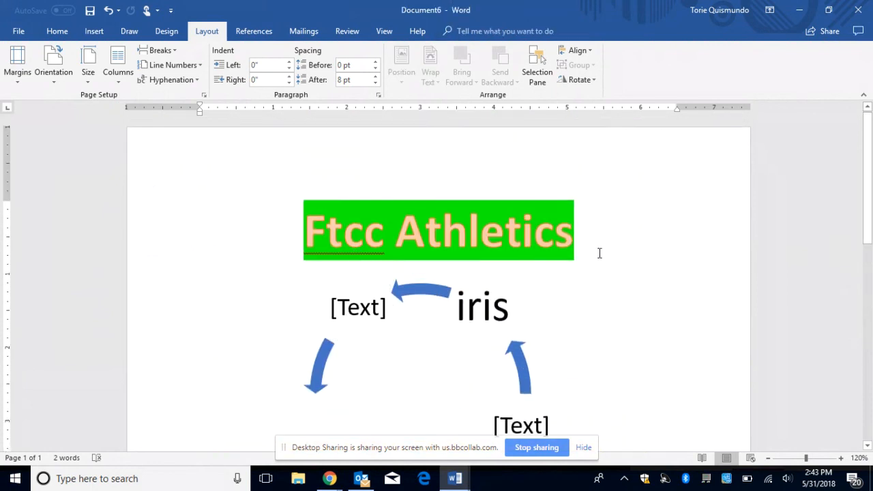
# Step: Add a blank line under the heading, turn on formatting marks, and insert a page break
pyautogui.press('Return')
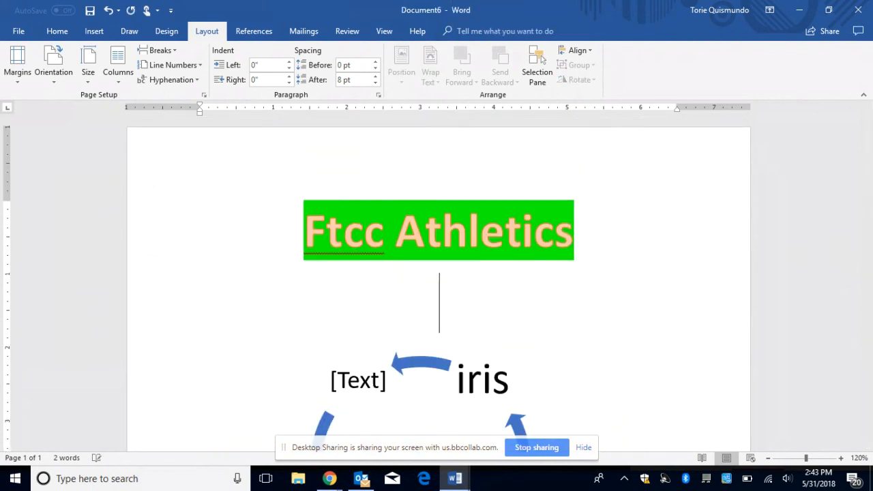
pyautogui.click(93, 31)
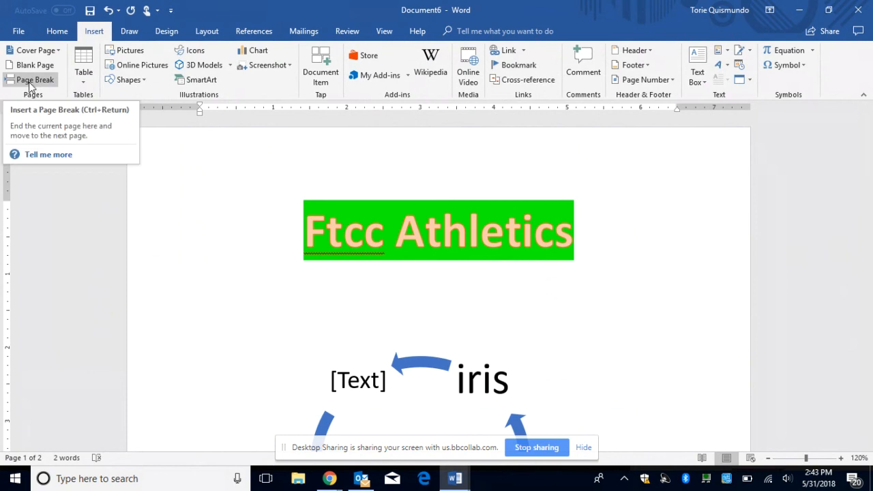
pyautogui.click(57, 30)
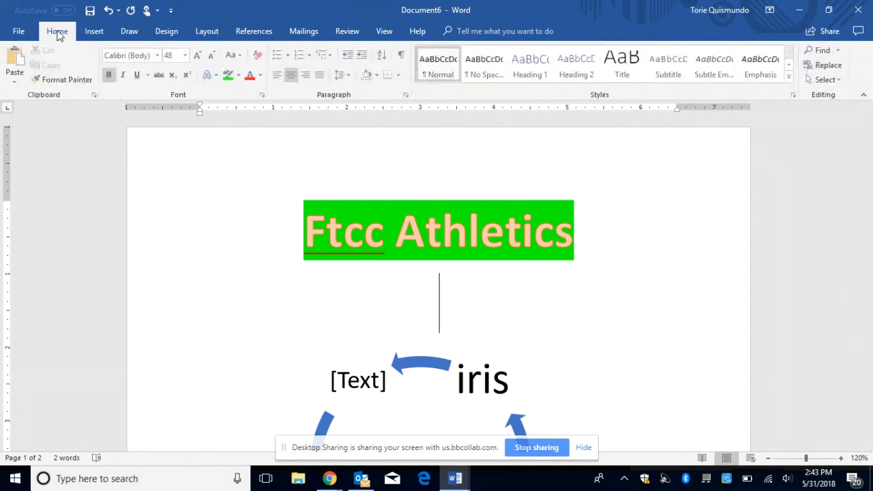
pyautogui.click(404, 56)
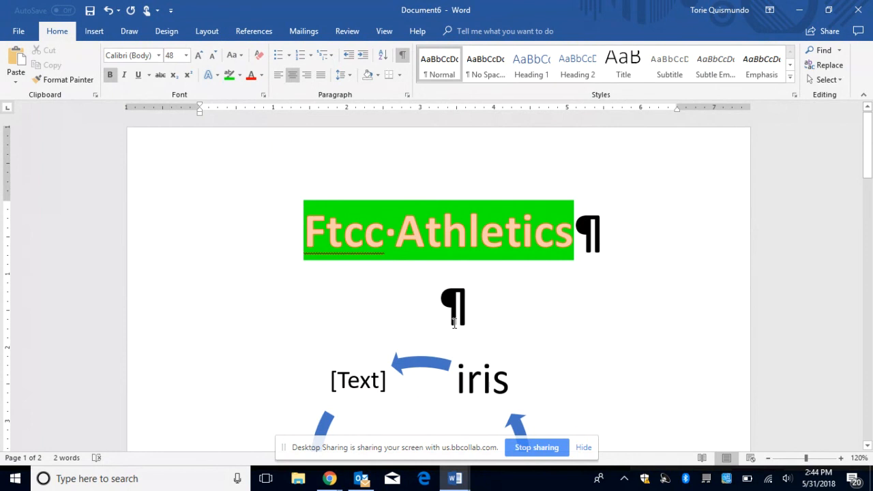
pyautogui.click(404, 59)
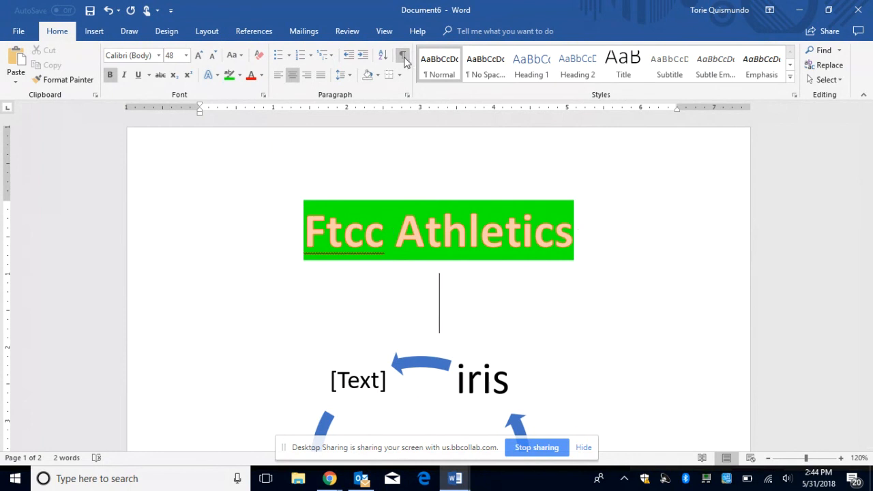
pyautogui.click(404, 59)
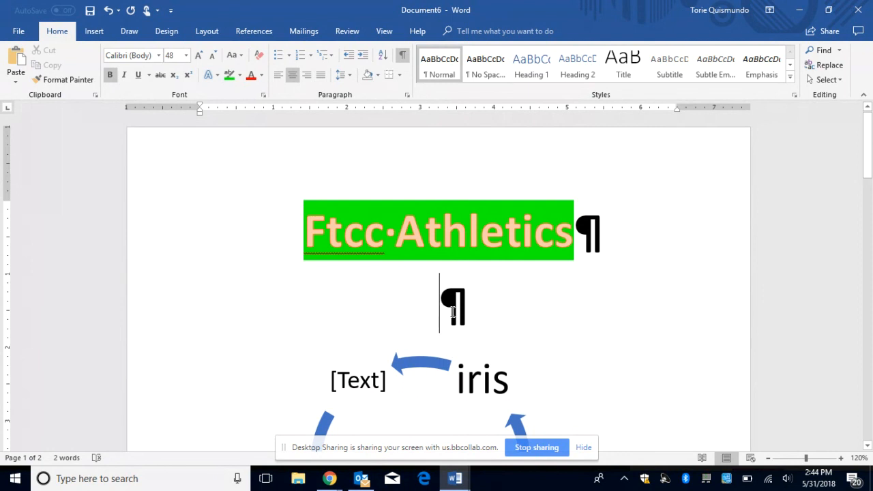
pyautogui.click(95, 32)
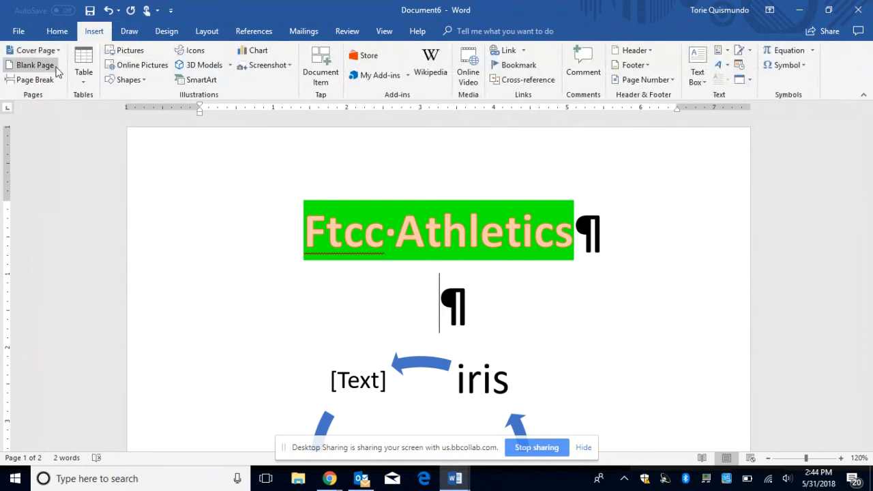
pyautogui.click(34, 80)
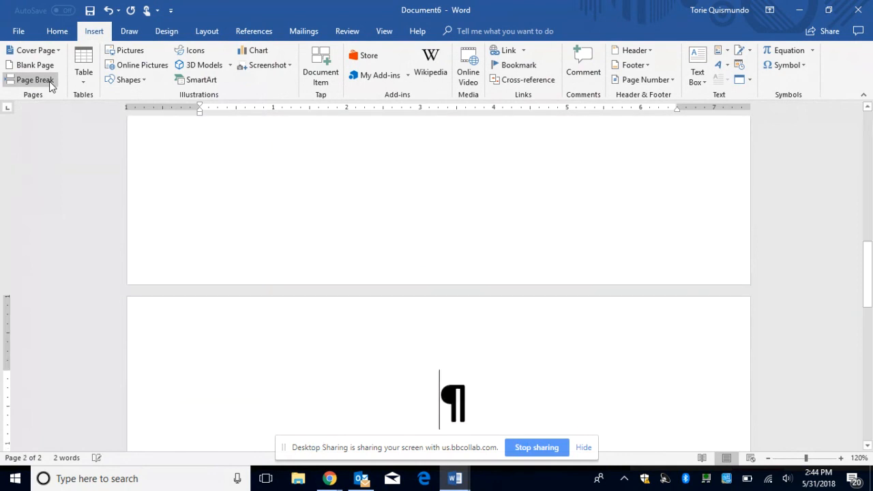
# Step: Toggle formatting marks off and on while scrolling through the document to check the layout
pyautogui.click(52, 31)
pyautogui.click(403, 56)
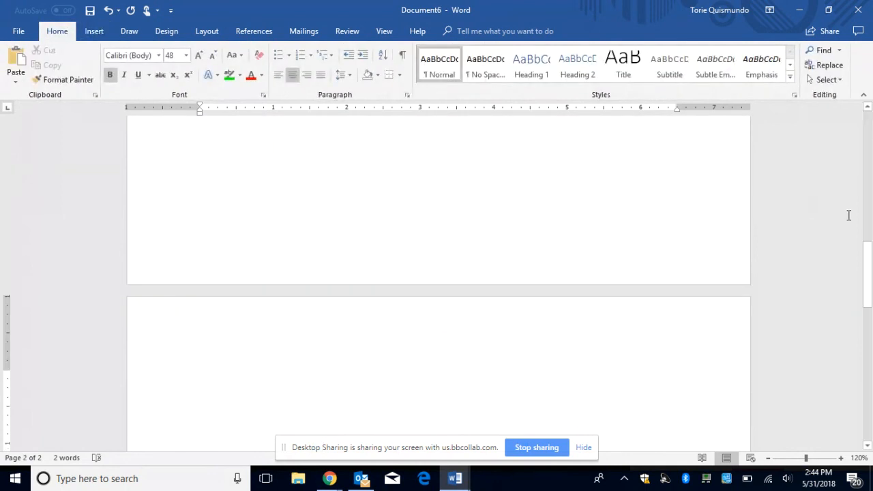
pyautogui.moveTo(870, 269); pyautogui.dragTo(869, 227)
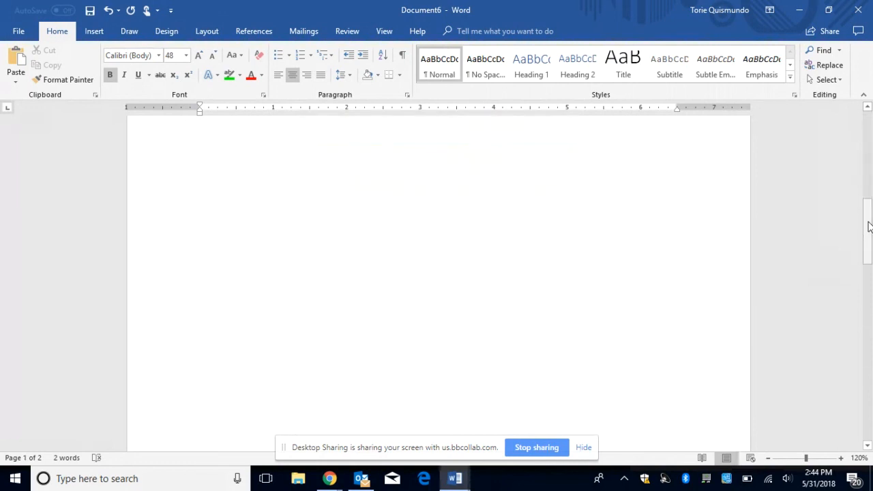
pyautogui.moveTo(870, 227); pyautogui.dragTo(869, 299)
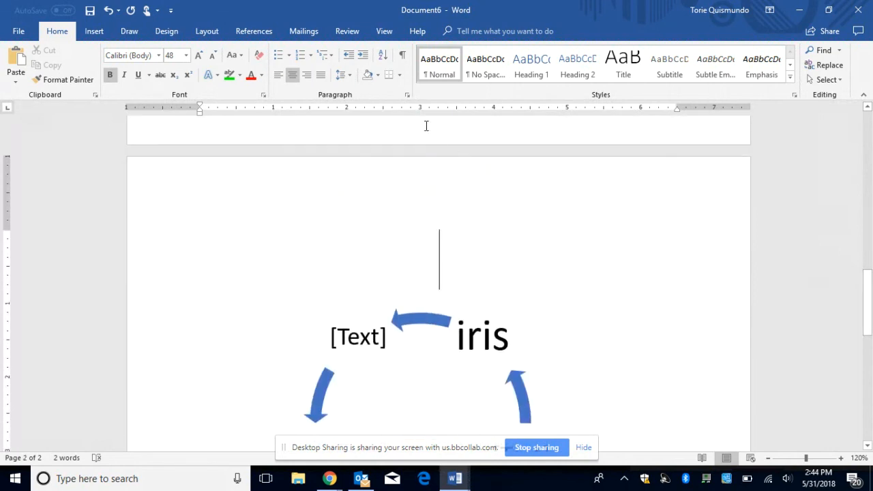
pyautogui.click(403, 58)
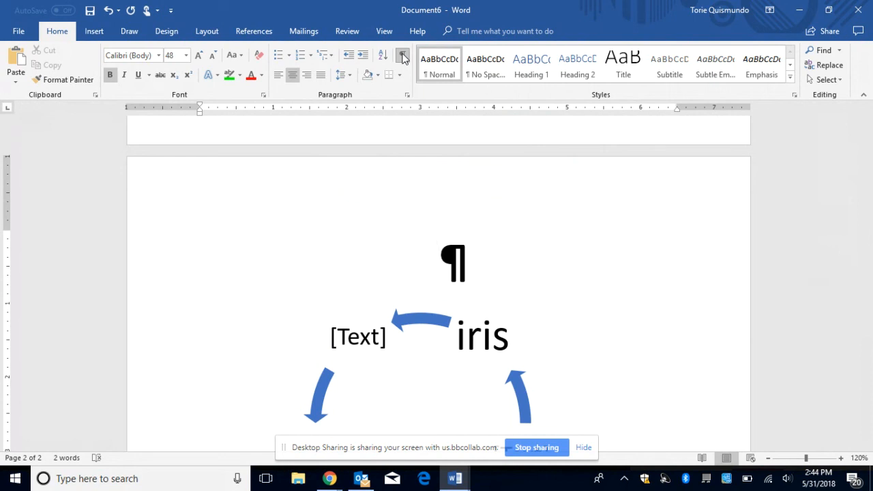
pyautogui.moveTo(870, 321); pyautogui.dragTo(871, 185)
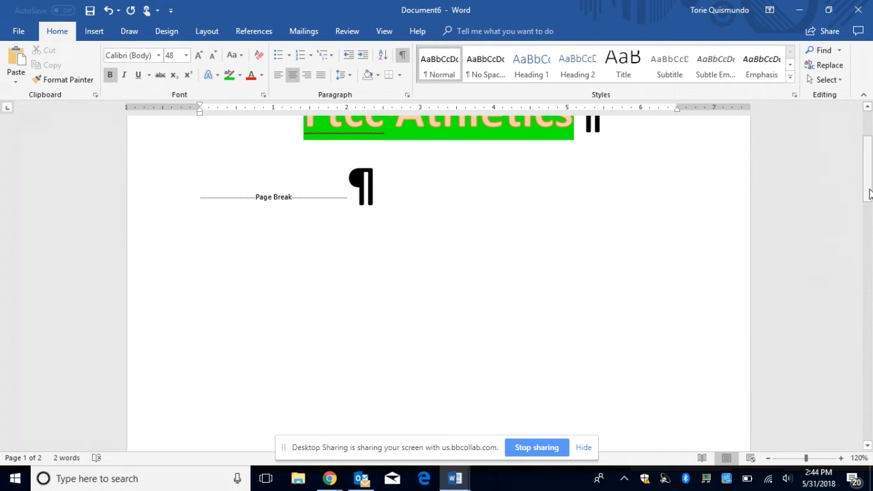
pyautogui.moveTo(868, 191); pyautogui.dragTo(868, 326)
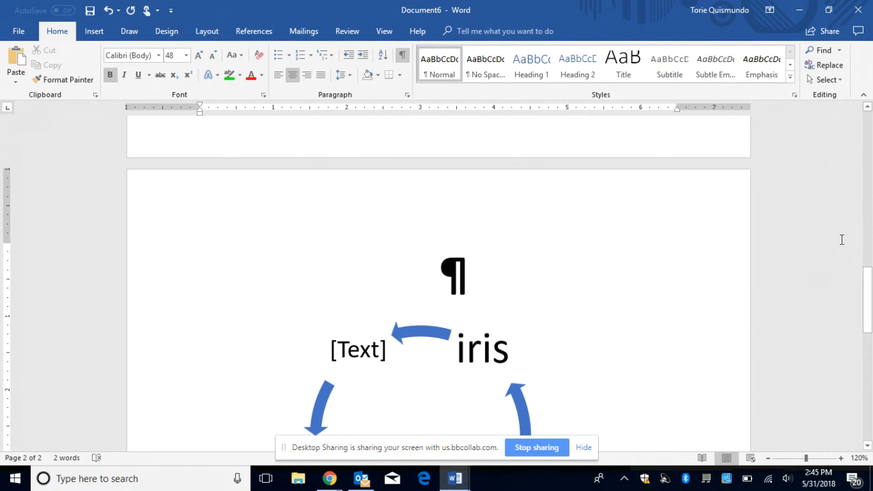
pyautogui.moveTo(867, 315); pyautogui.dragTo(863, 167)
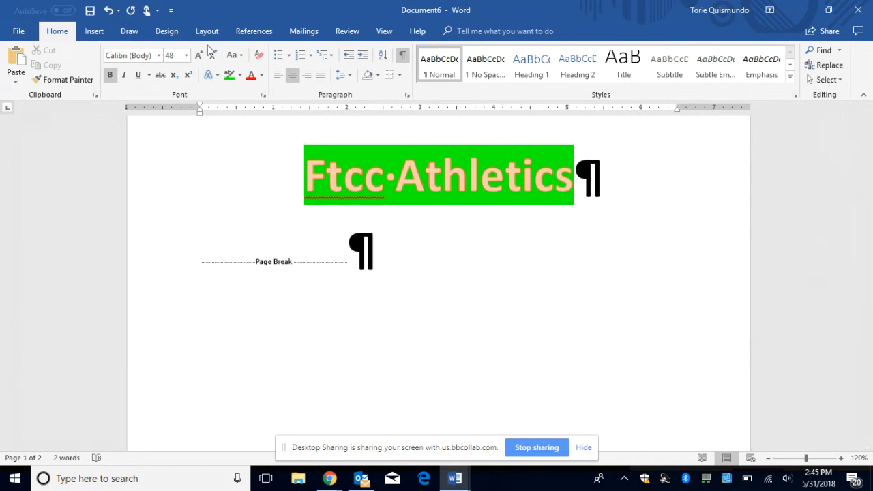
# Step: Select the page break line, then scroll down to the cycle and list diagrams on page 2
pyautogui.click(97, 36)
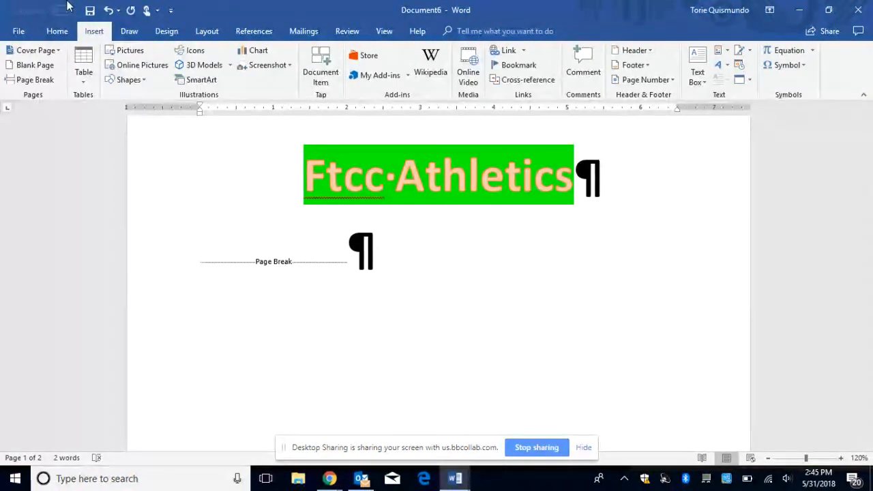
pyautogui.click(58, 33)
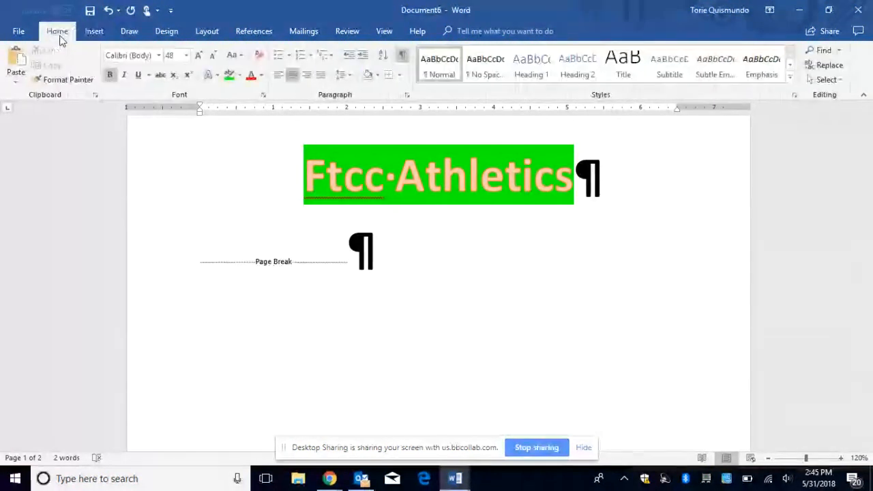
pyautogui.click(404, 56)
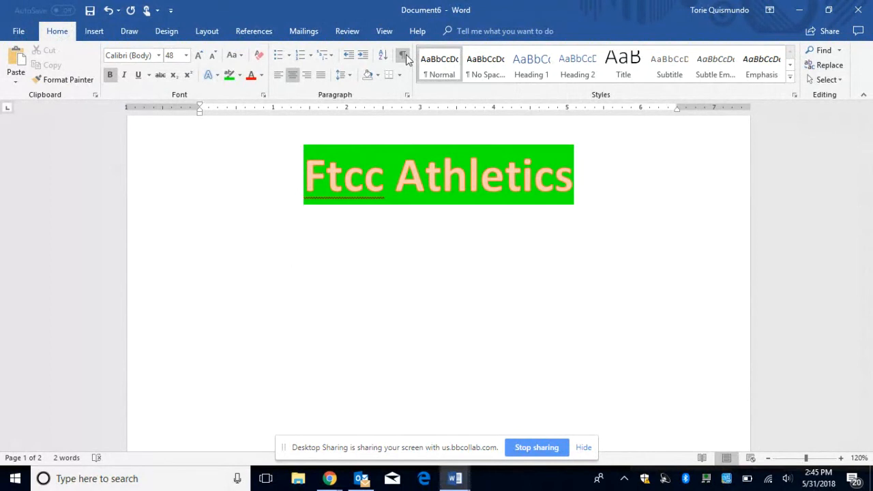
pyautogui.click(404, 56)
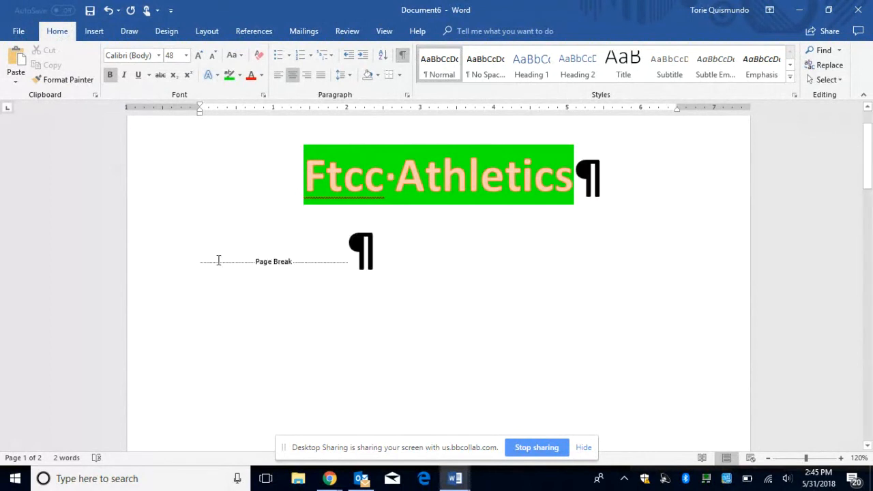
pyautogui.moveTo(219, 260); pyautogui.dragTo(355, 269)
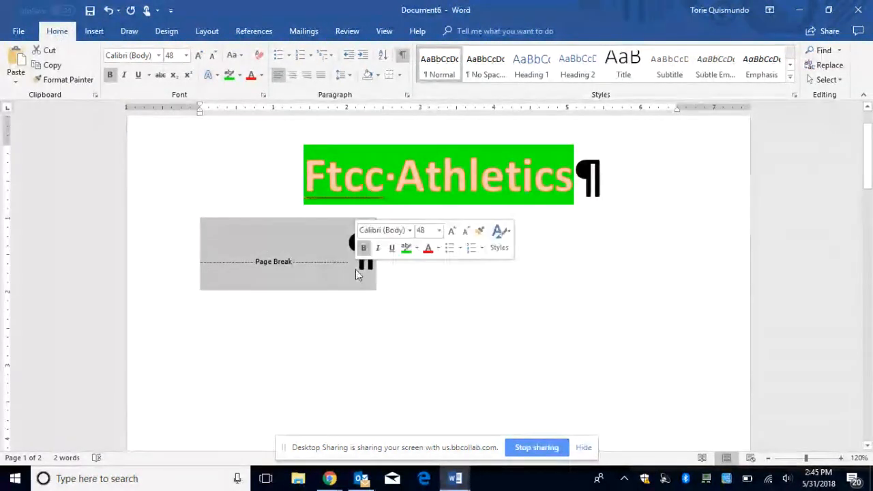
pyautogui.click(348, 270)
pyautogui.click(188, 269)
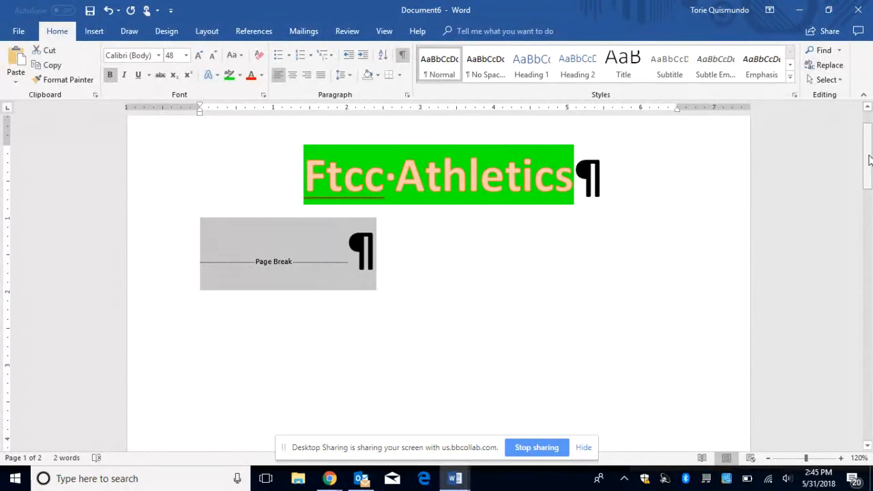
pyautogui.moveTo(870, 159); pyautogui.dragTo(872, 136)
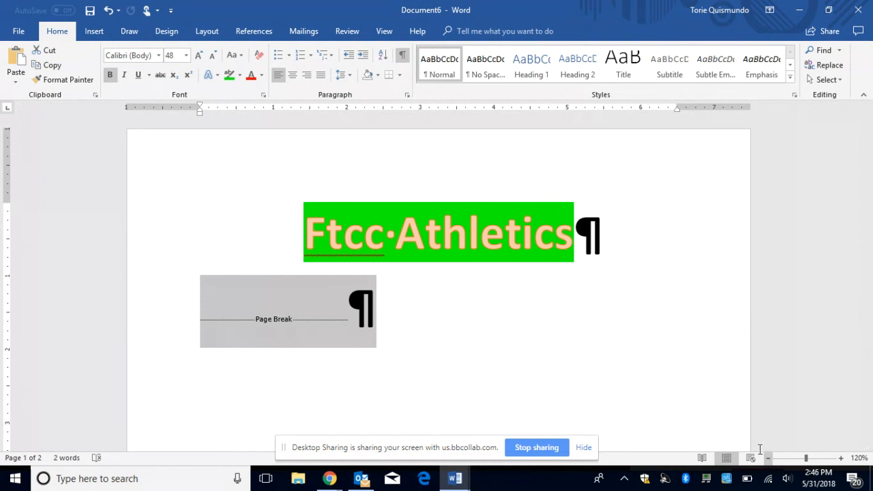
pyautogui.moveTo(870, 161); pyautogui.dragTo(834, 402)
# Step: Add a fourth shape labelled 'Iris' at the bottom of the Iris/Cheryl/Dani list diagram
pyautogui.click(439, 130)
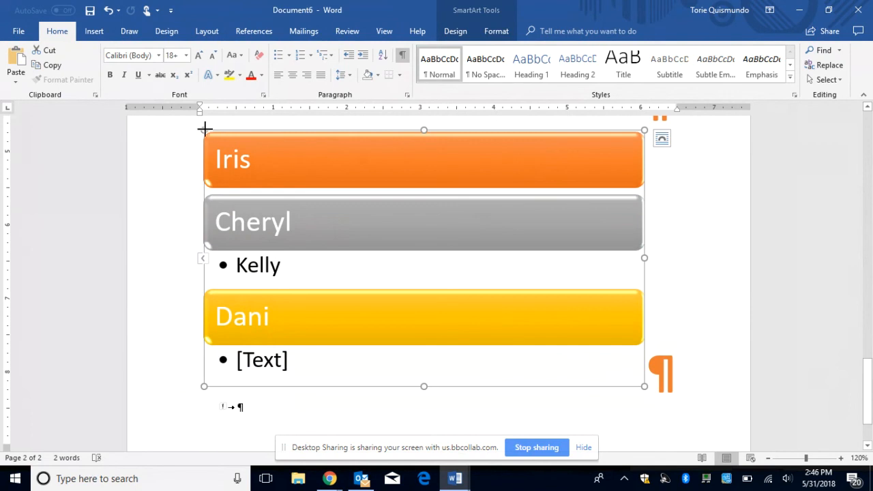
pyautogui.click(457, 34)
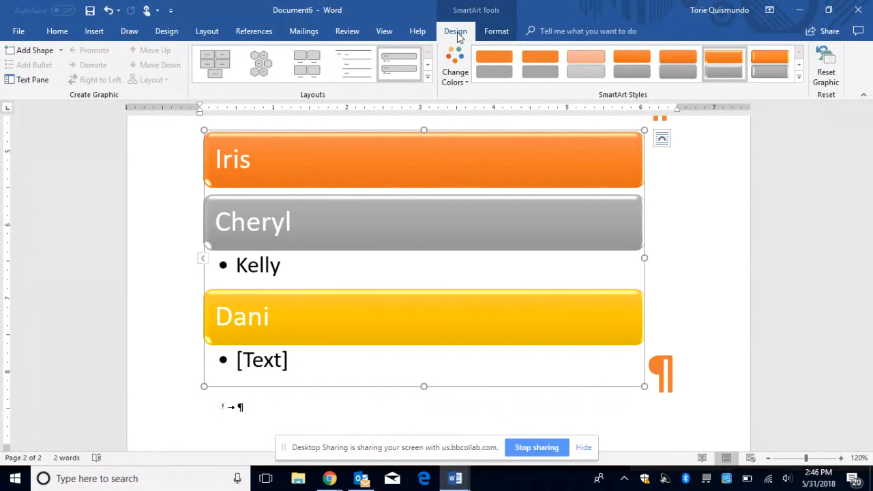
pyautogui.click(24, 55)
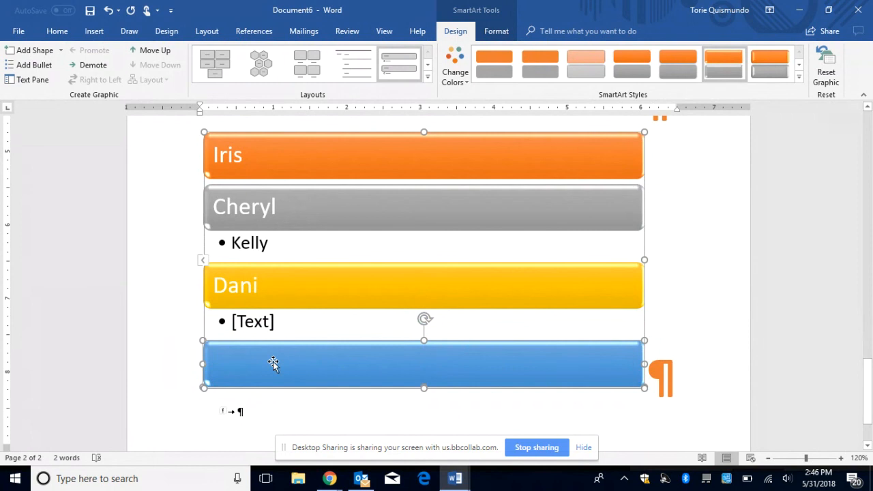
pyautogui.write('Iris')
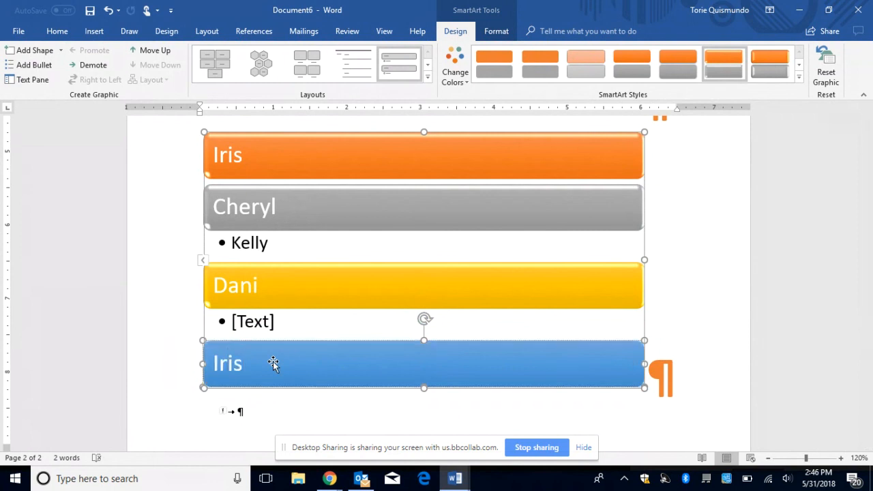
pyautogui.moveTo(869, 333)
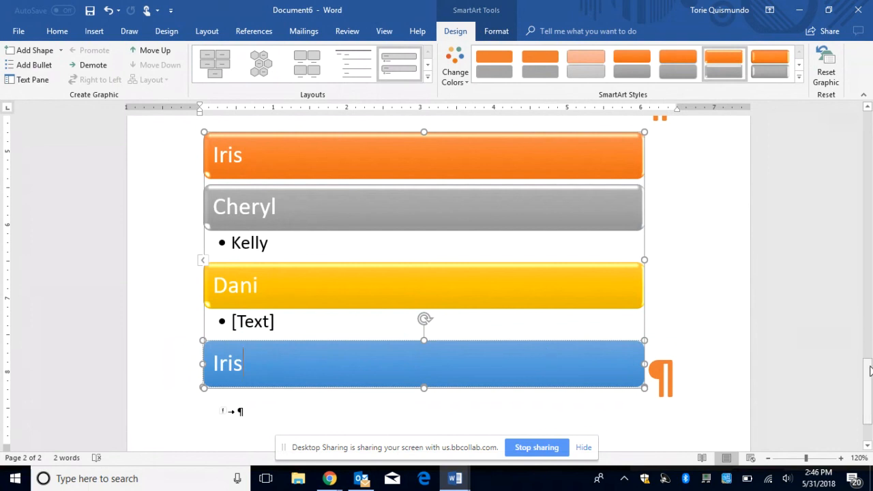
pyautogui.scroll(4, 870, 376)
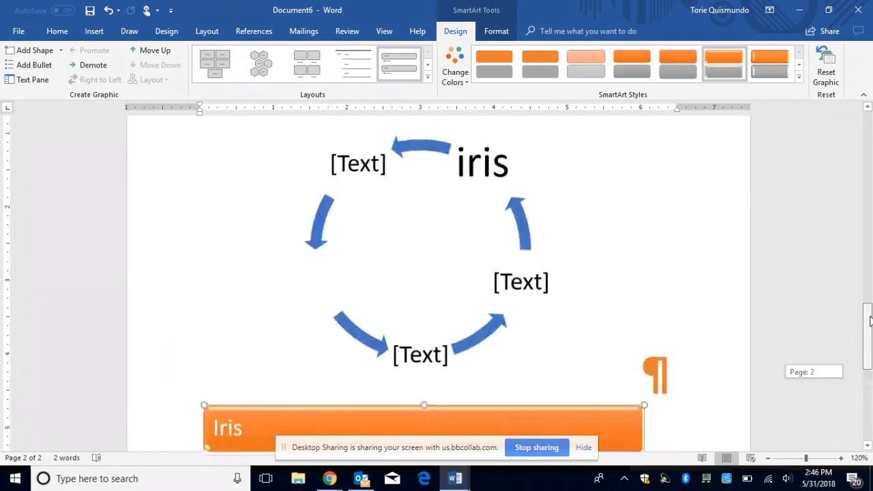
# Step: Add a new shape reading 'wait yes' to the cycle diagram beside the iris node
pyautogui.click(396, 154)
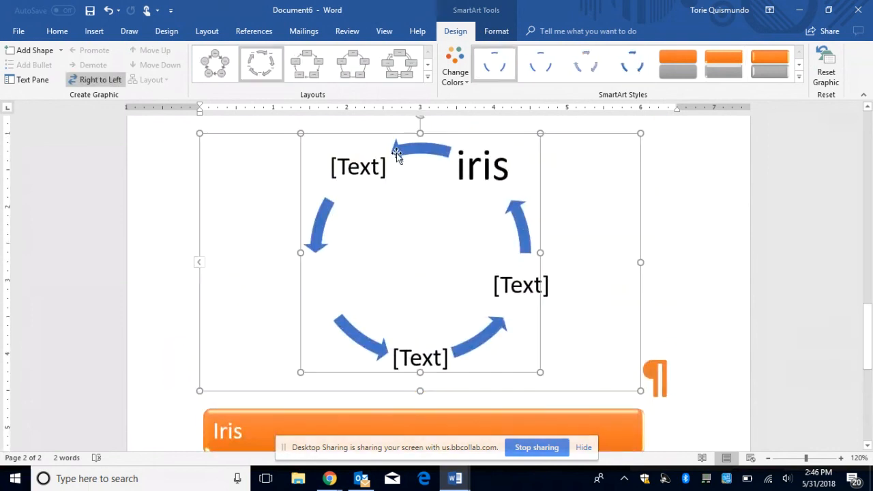
pyautogui.click(36, 52)
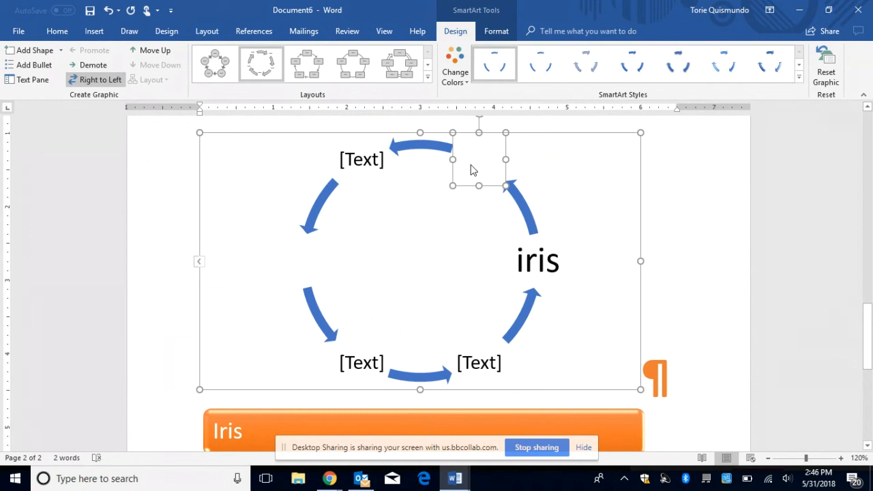
pyautogui.write('wait yes')
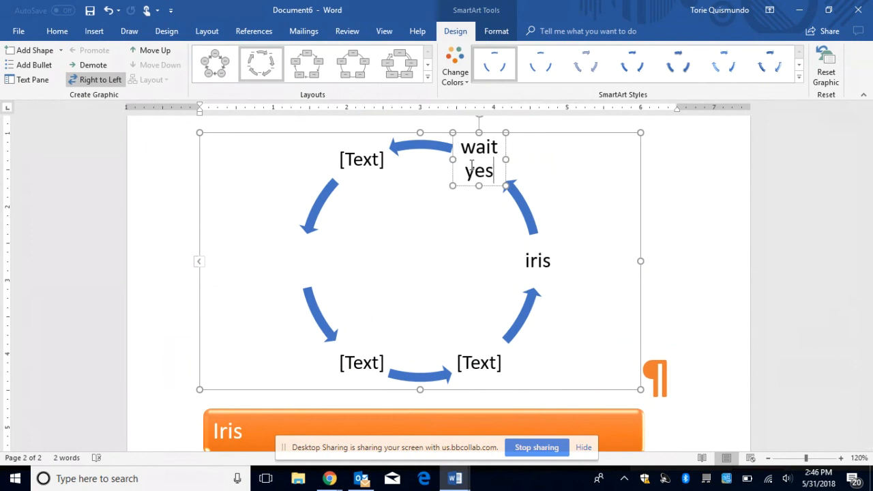
pyautogui.click(572, 221)
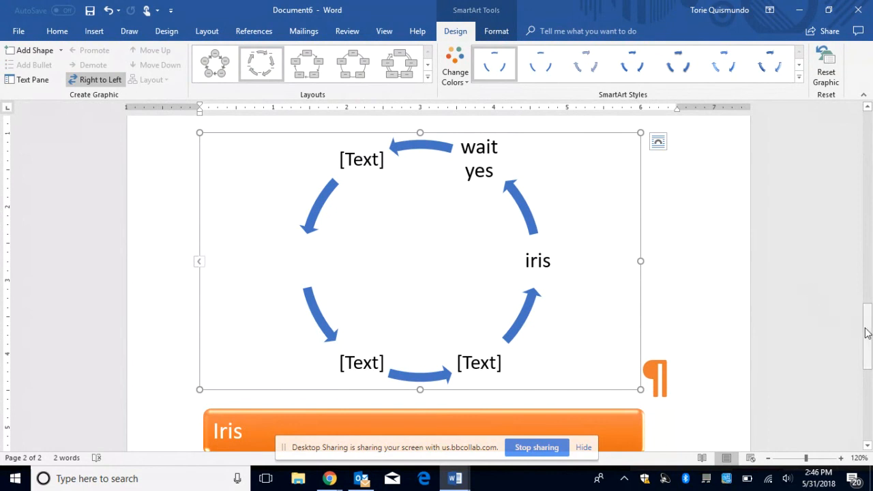
pyautogui.moveTo(867, 333); pyautogui.dragTo(861, 172)
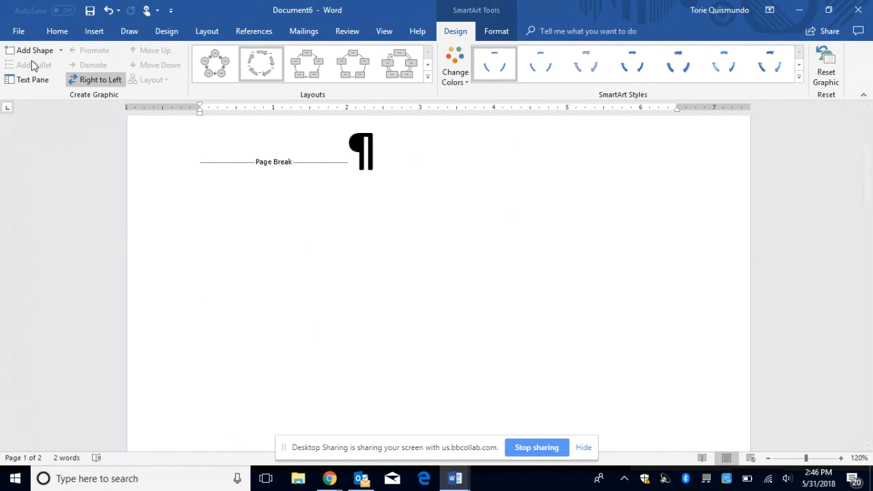
# Step: Put the cursor at the page break on page 1 below the title
pyautogui.click(56, 32)
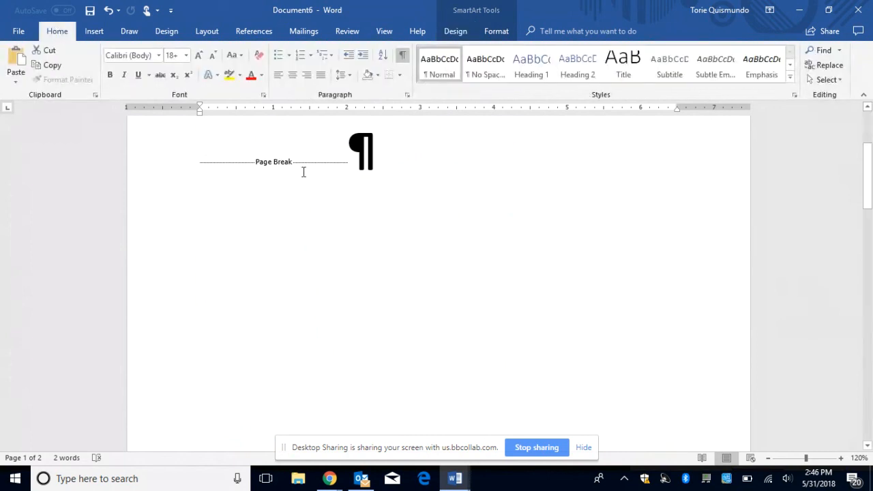
pyautogui.click(450, 194)
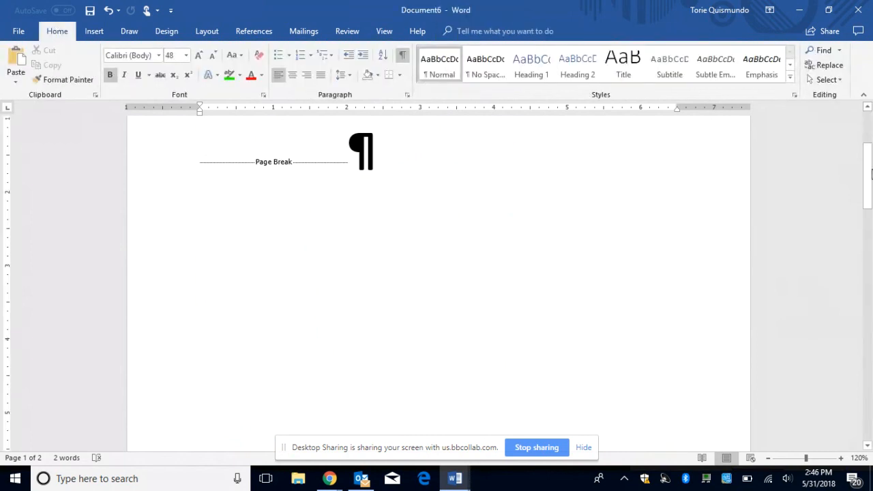
pyautogui.moveTo(870, 160); pyautogui.dragTo(870, 145)
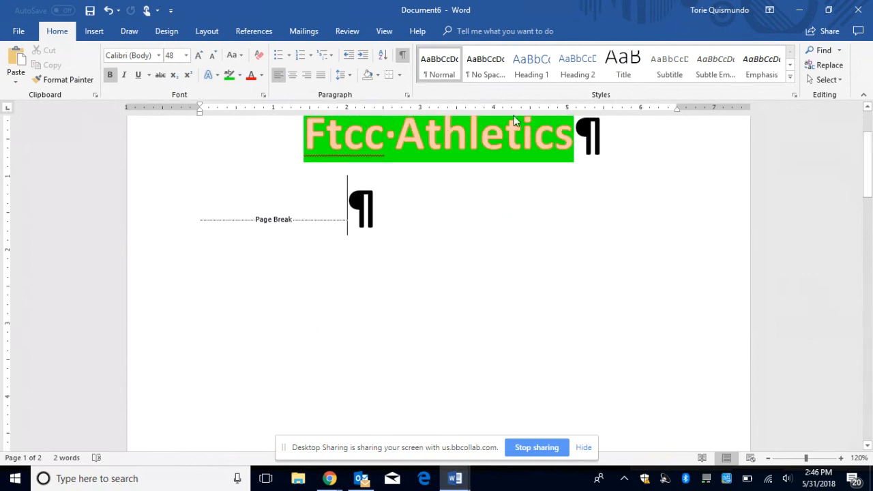
# Step: Review the Margins and Orientation presets, keeping current margins and portrait orientation
pyautogui.click(203, 31)
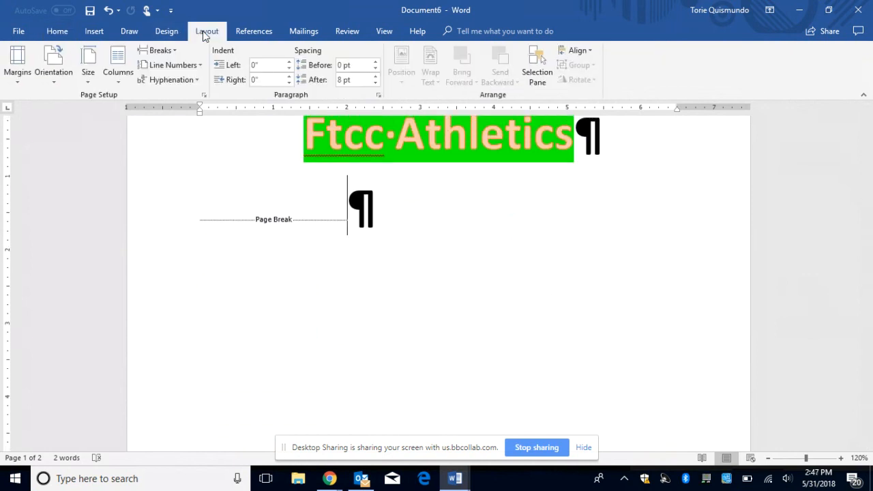
pyautogui.click(15, 74)
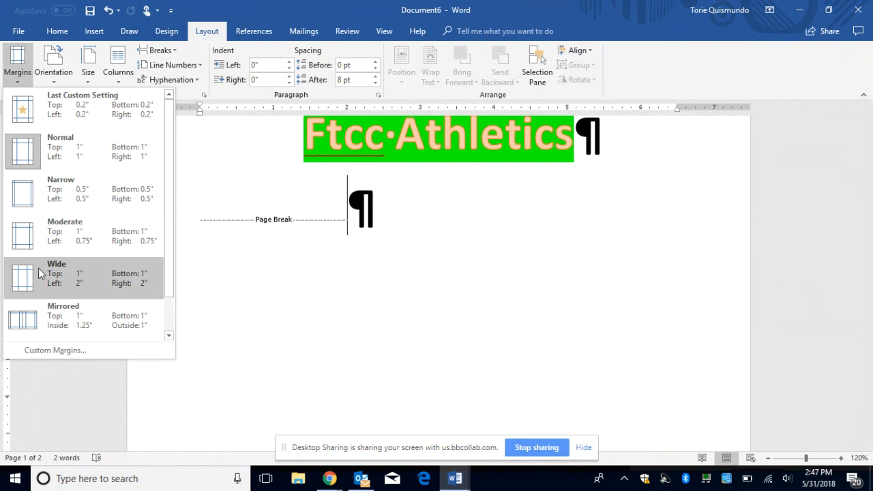
pyautogui.click(213, 407)
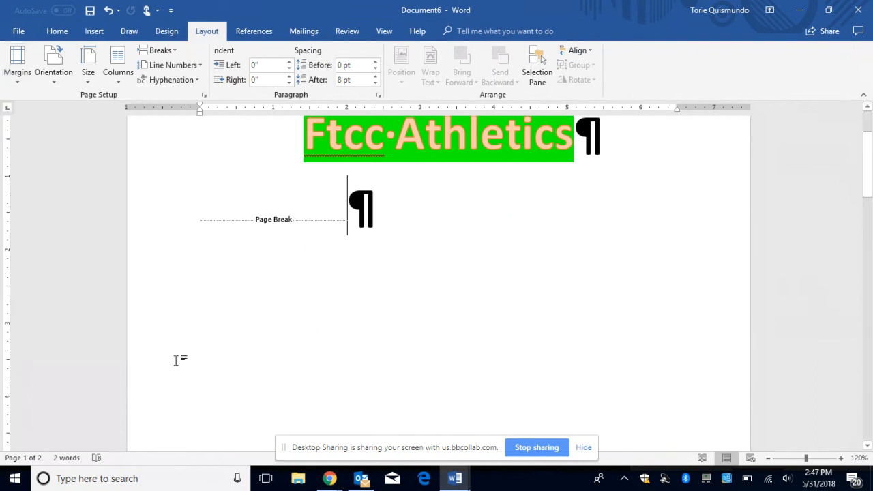
pyautogui.click(55, 68)
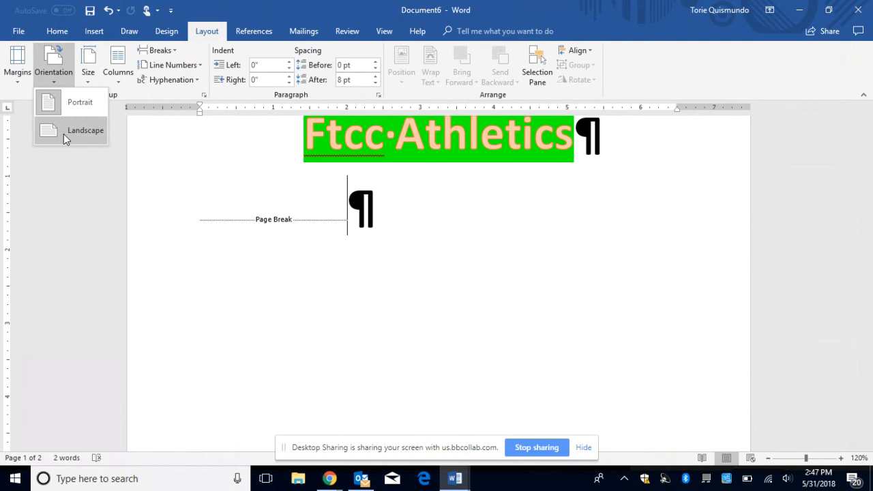
pyautogui.click(303, 298)
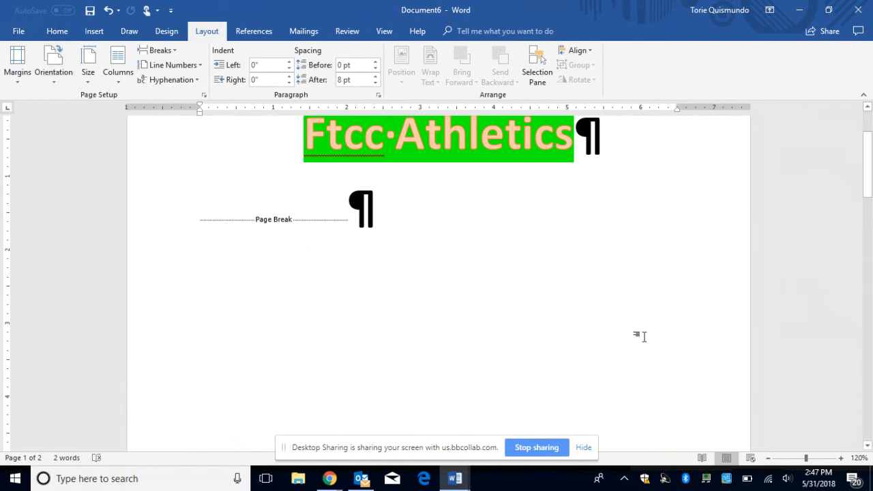
pyautogui.click(571, 51)
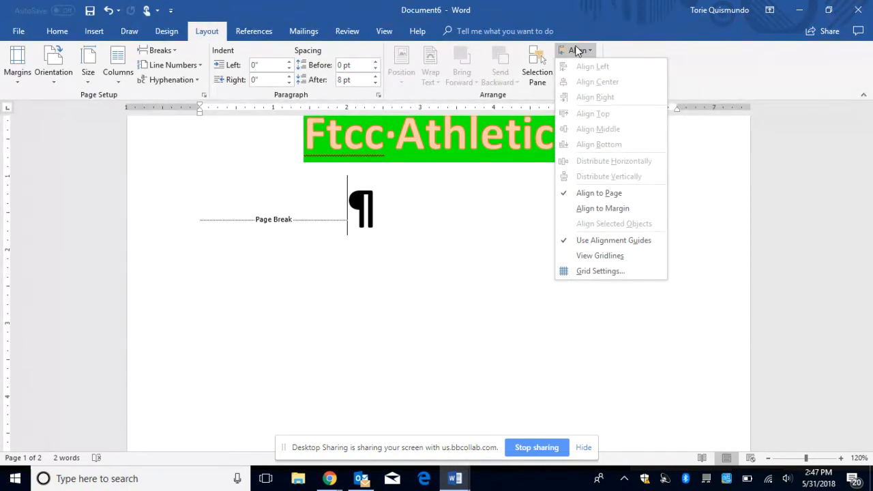
pyautogui.click(611, 361)
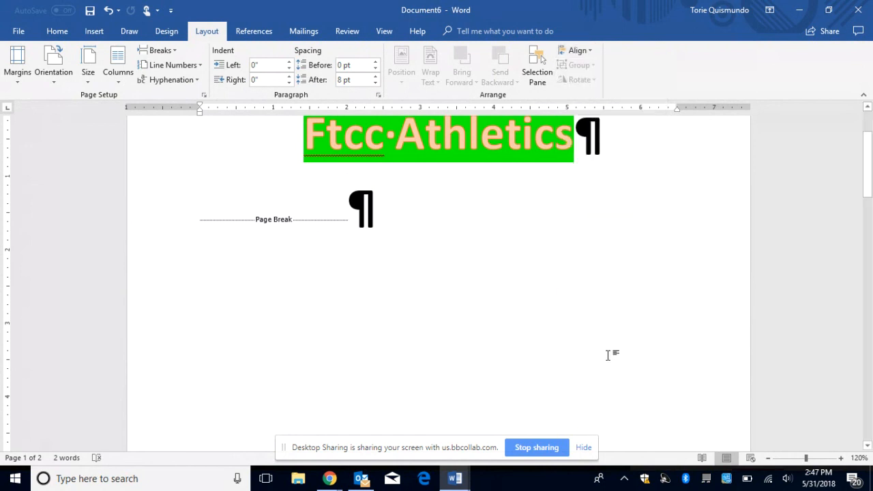
pyautogui.moveTo(867, 151); pyautogui.dragTo(871, 105)
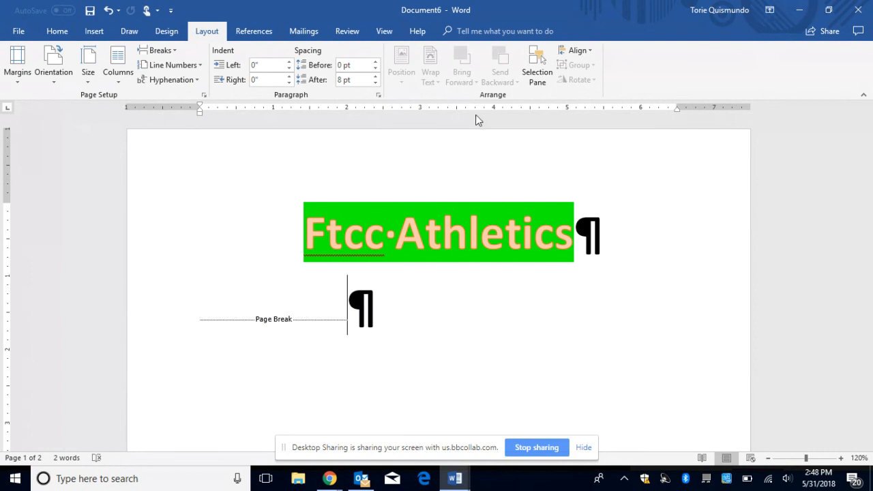
# Step: Select and deselect the heading, then switch to the 'May 31 2PM Help' Collaborate session in Chrome
pyautogui.click(71, 174)
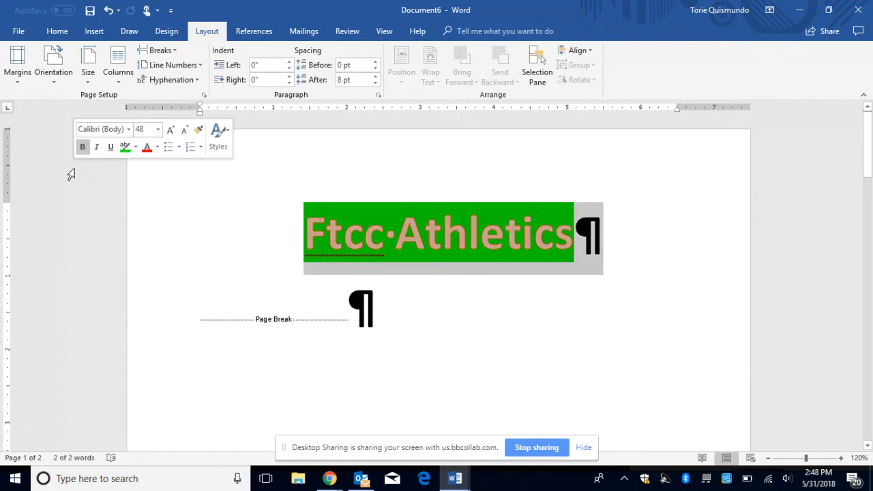
pyautogui.click(363, 207)
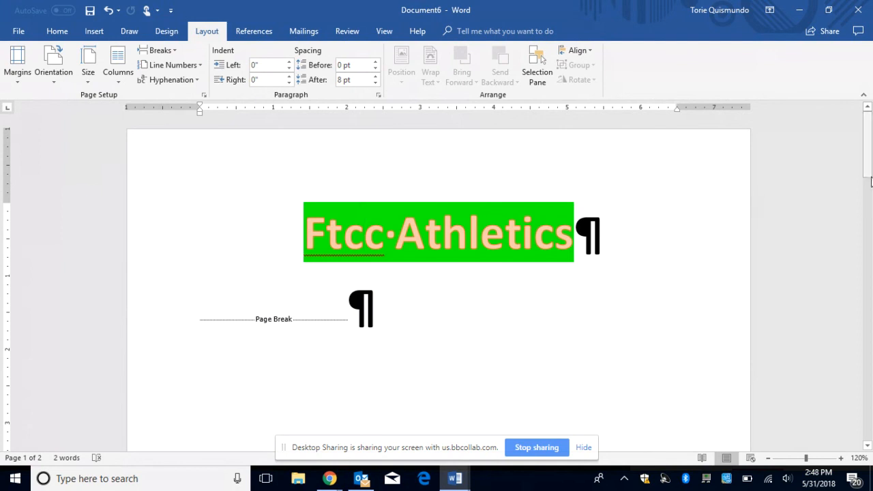
pyautogui.moveTo(865, 168)
pyautogui.mouseDown()
pyautogui.moveTo(866, 178)
pyautogui.moveTo(865, 161)
pyautogui.mouseUp()
pyautogui.moveTo(867, 166); pyautogui.dragTo(871, 153)
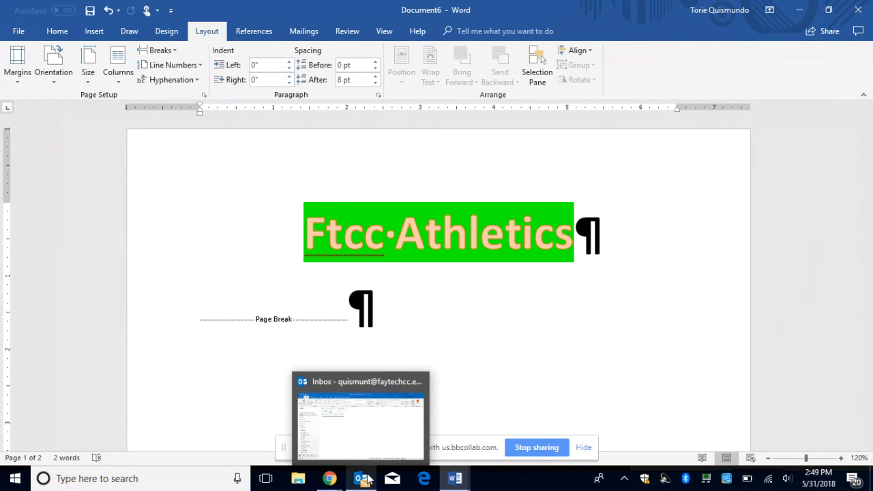
pyautogui.moveTo(325, 482)
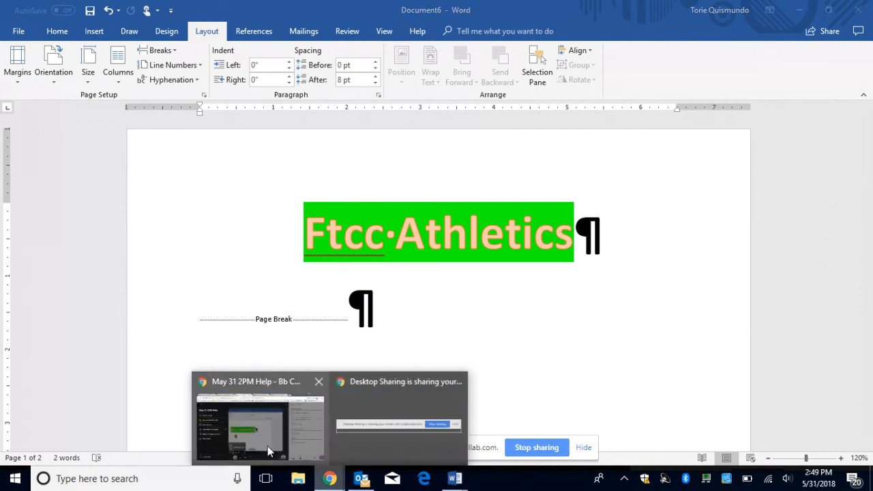
pyautogui.click(267, 446)
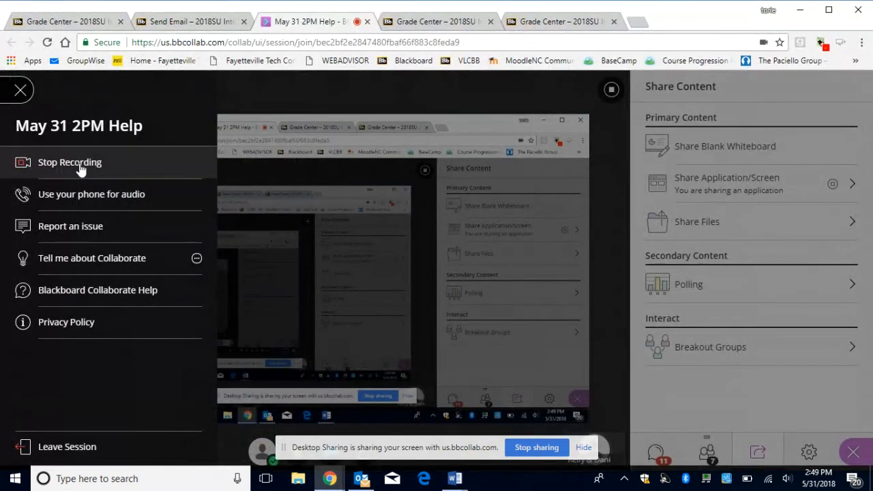